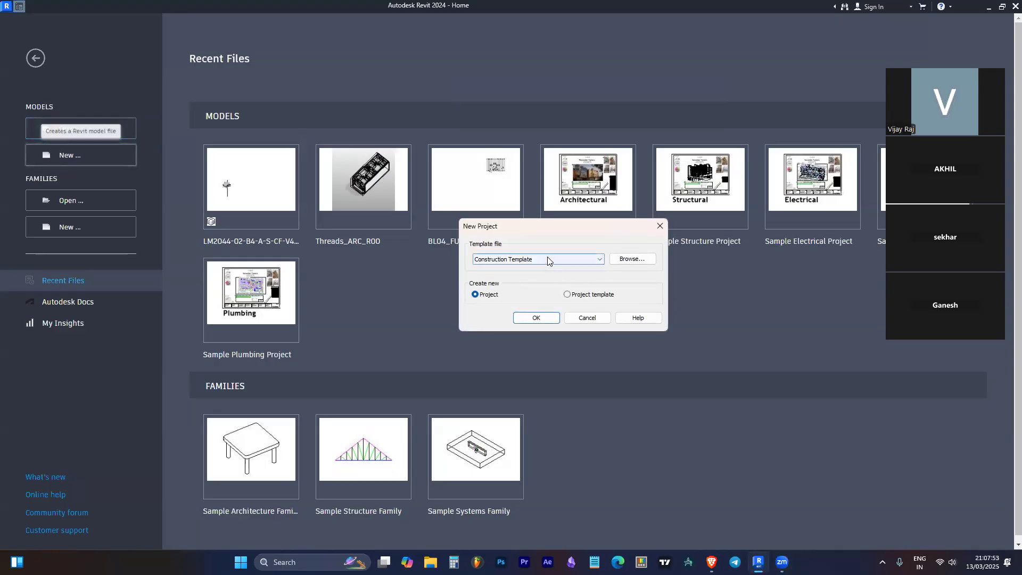
Step: Create a new project from the Architectural Template
click(548, 260)
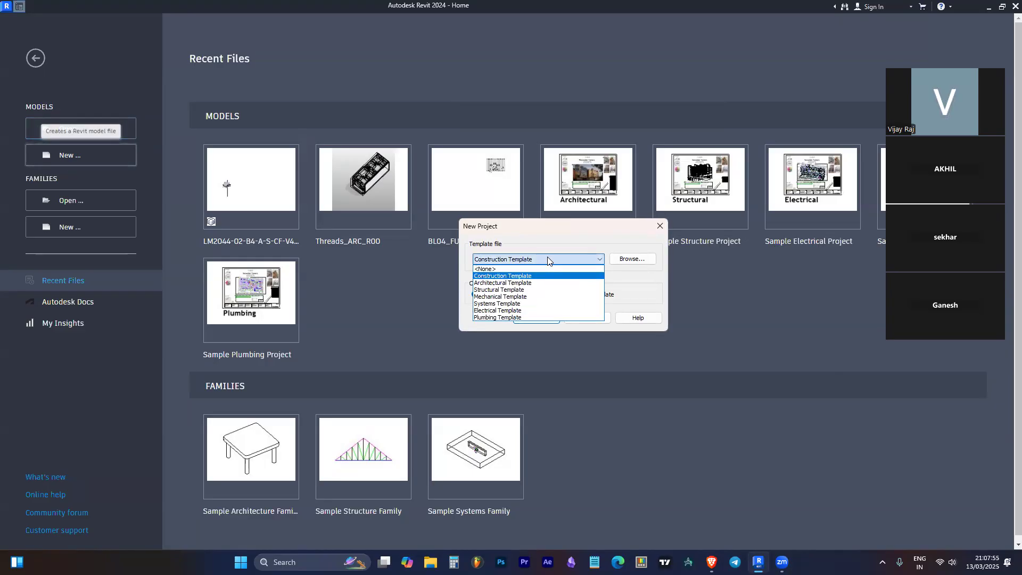
click(550, 283)
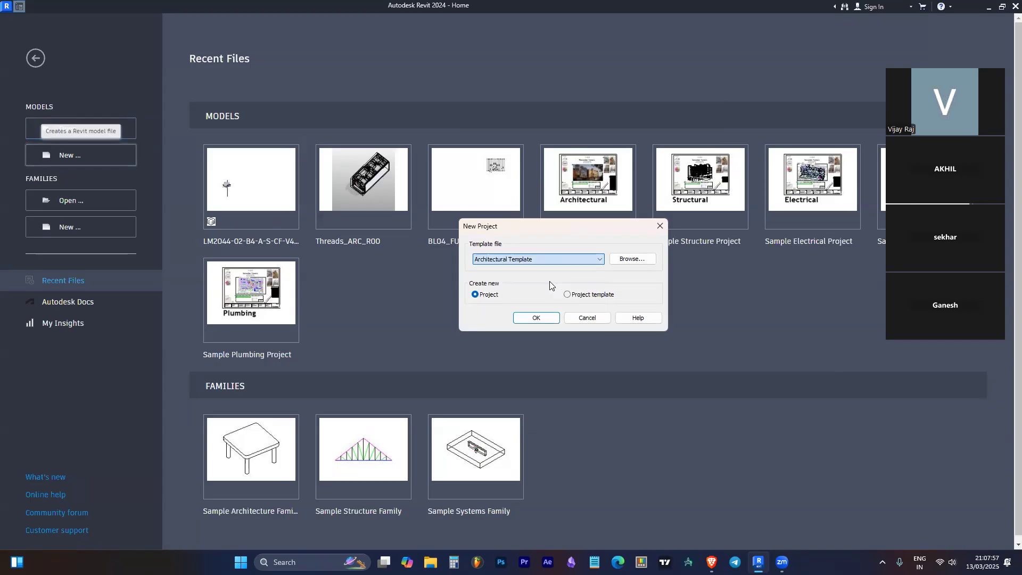
click(525, 319)
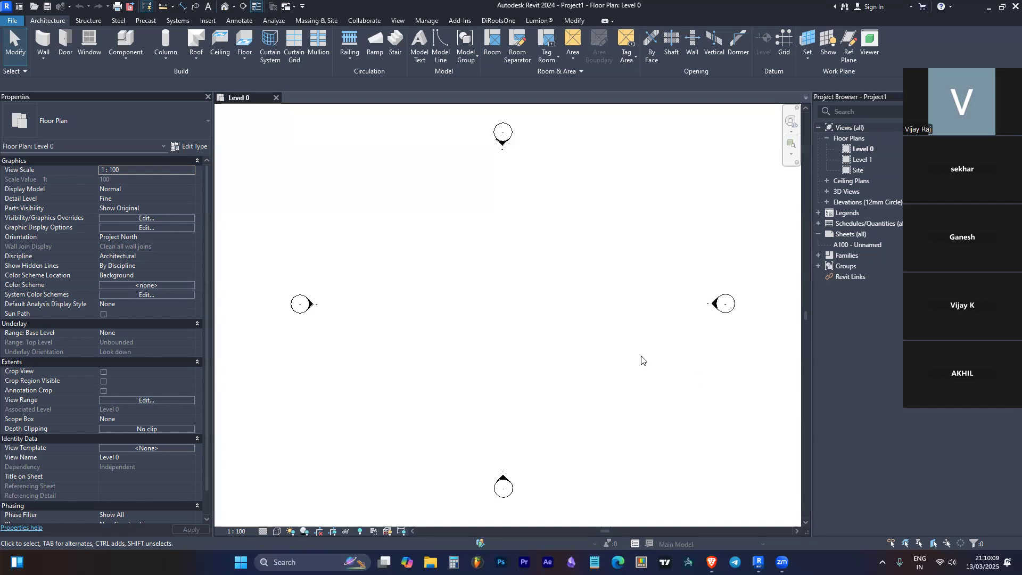
Step: Open the Site floor plan and move the project base point northeast, away from the survey point
double_click(858, 170)
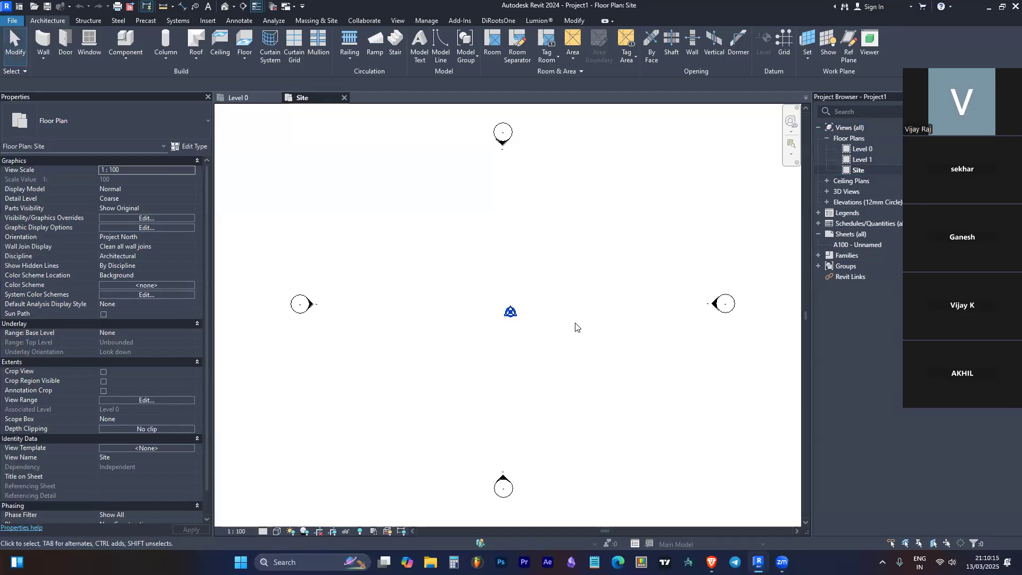
click(511, 313)
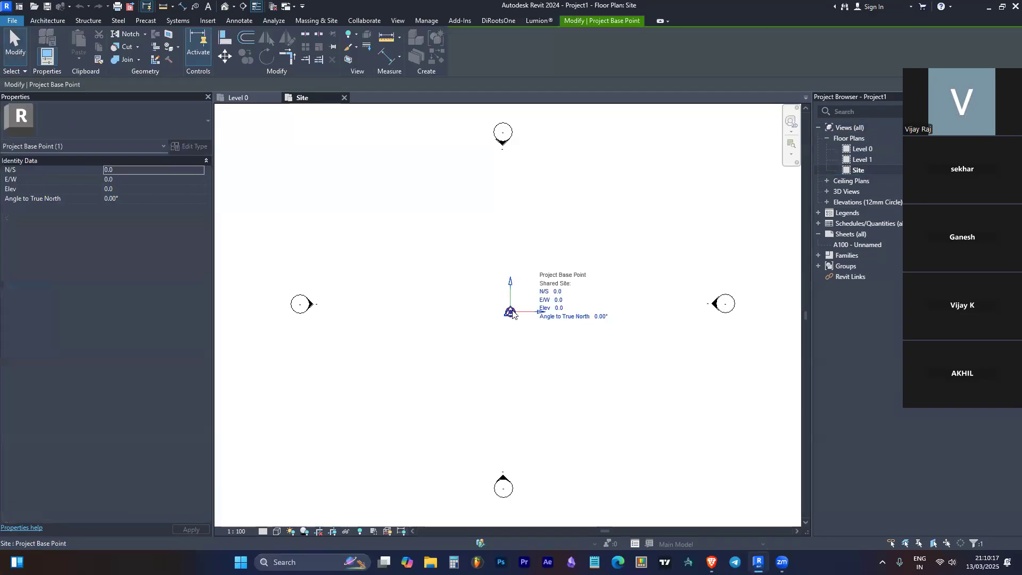
click(526, 346)
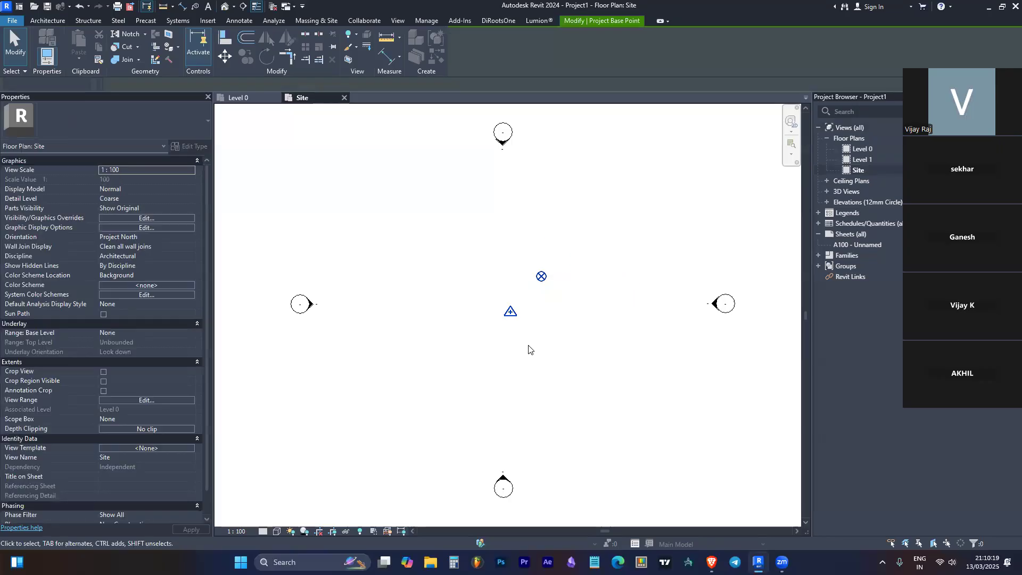
Step: Move the survey point southwest, and move the project base point to about N/S 5311 and E/W -1940
click(511, 314)
drag(511, 314, 443, 345)
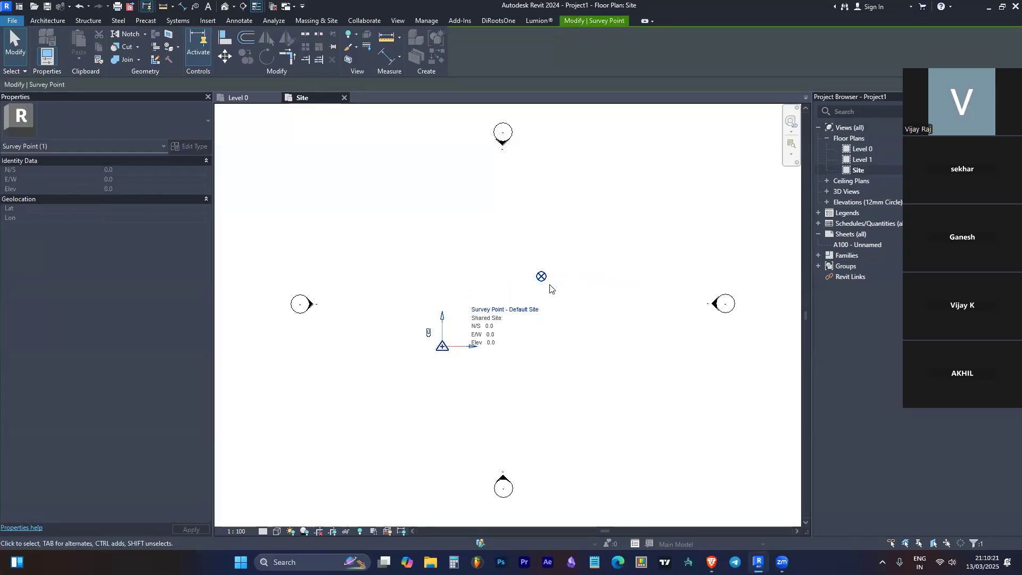
click(550, 285)
click(541, 277)
drag(542, 276, 413, 263)
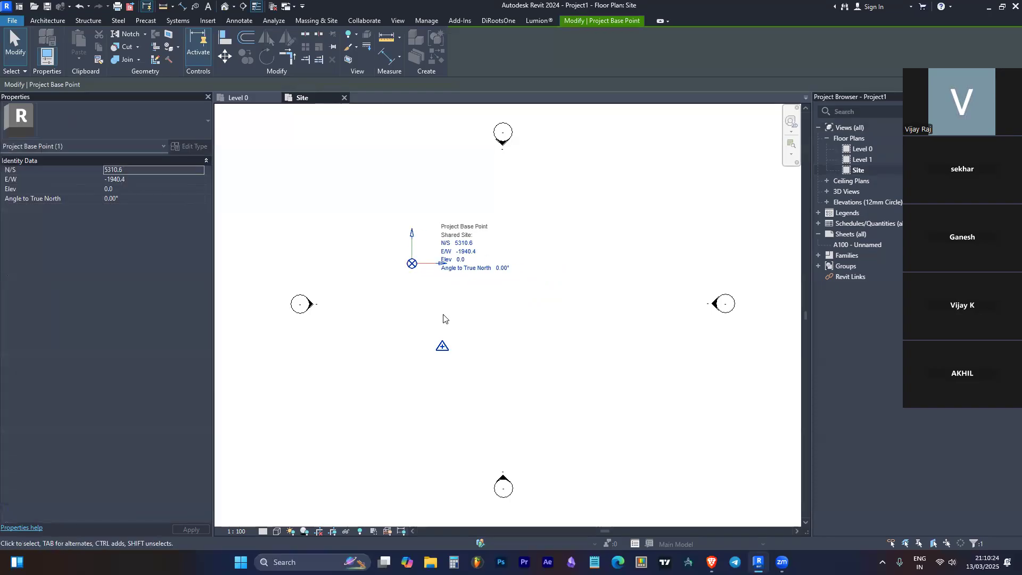
Step: Reposition the survey point southeast of the project base point, inside the four elevation markers
click(443, 349)
drag(438, 350, 524, 253)
click(443, 347)
drag(443, 349, 529, 245)
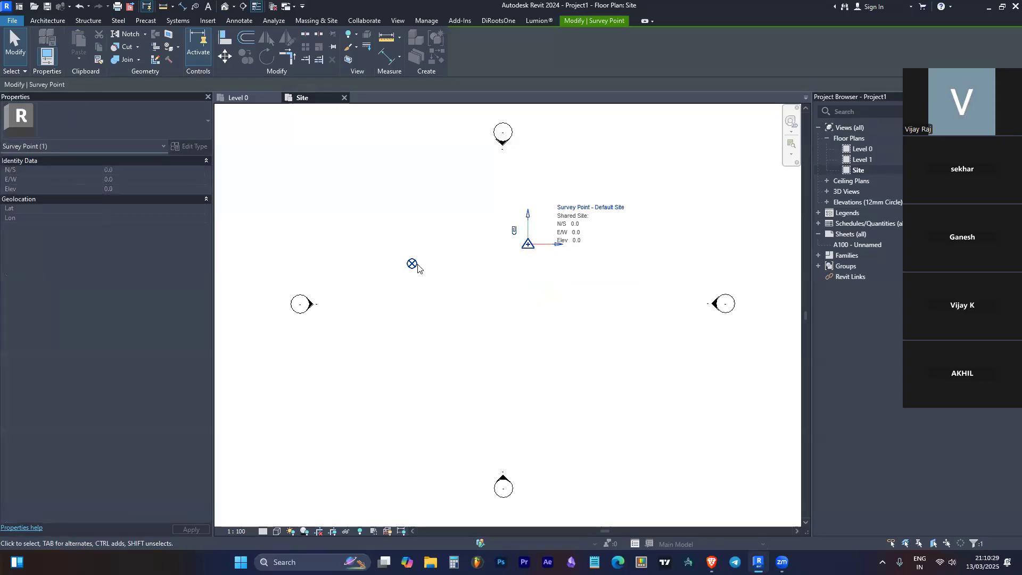
click(413, 264)
click(529, 245)
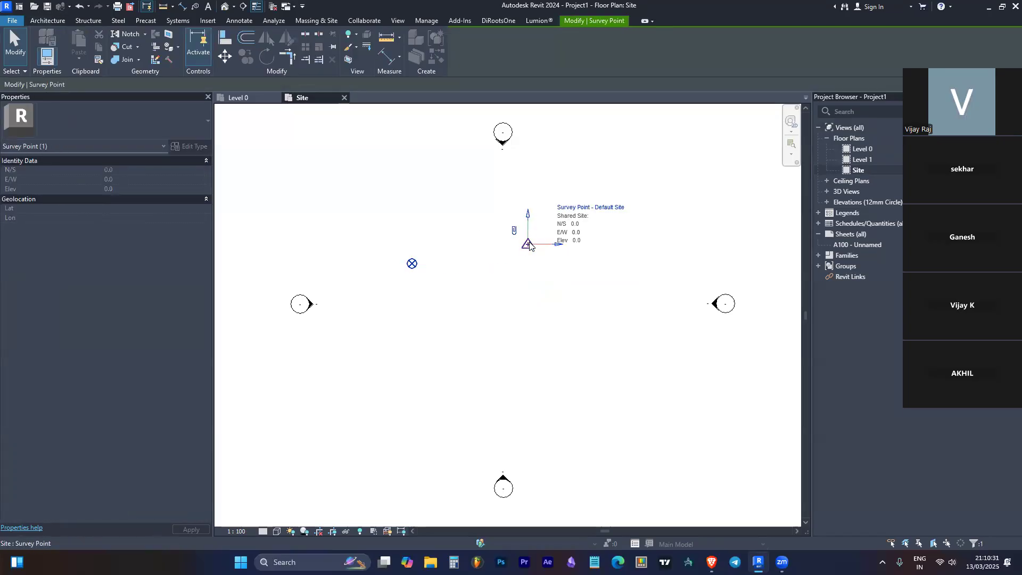
drag(530, 246, 499, 331)
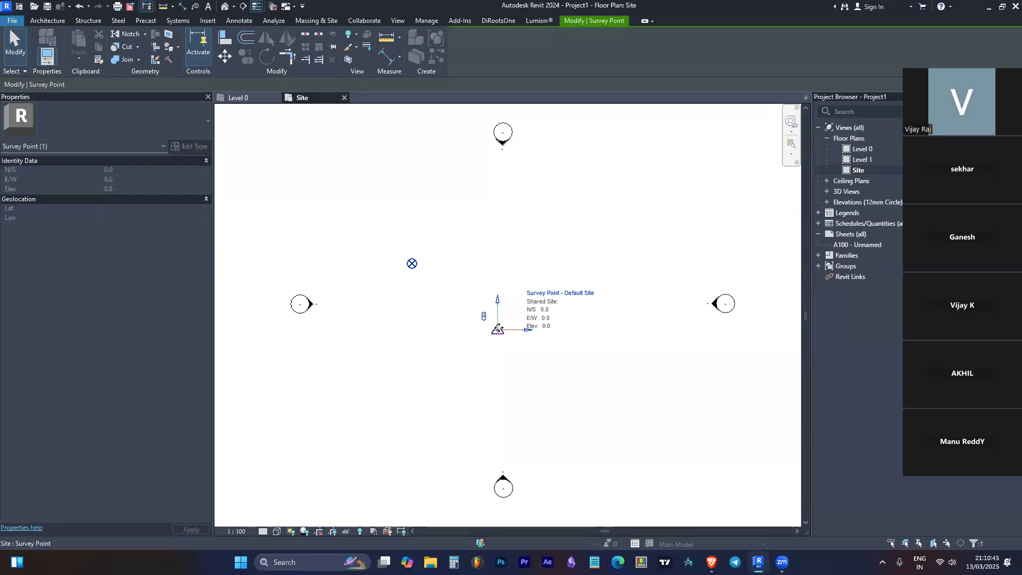
drag(507, 317, 471, 341)
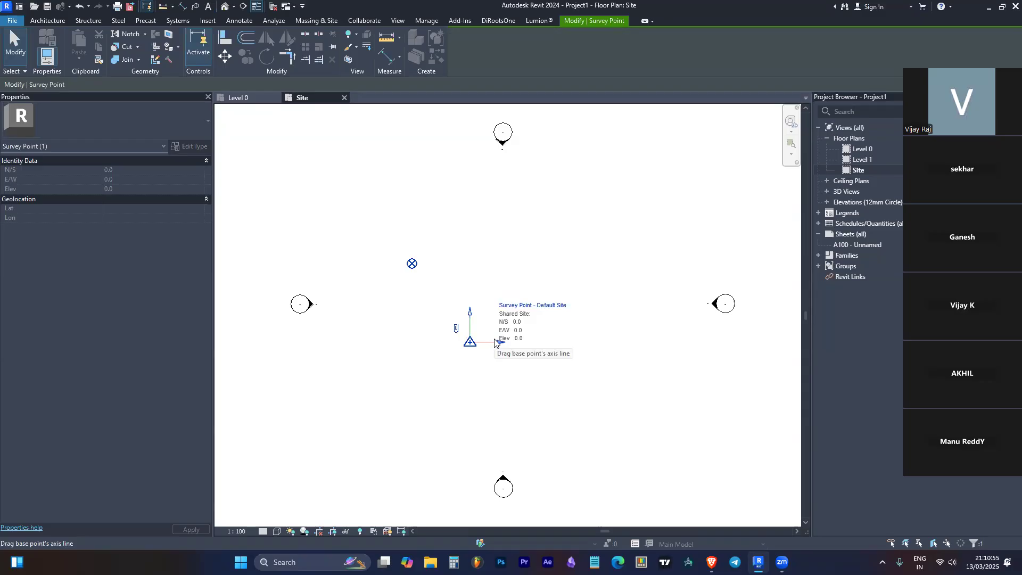
Step: Move the project base point northeast to about N/S 9498 and E/W 13174
click(413, 264)
drag(413, 265, 677, 194)
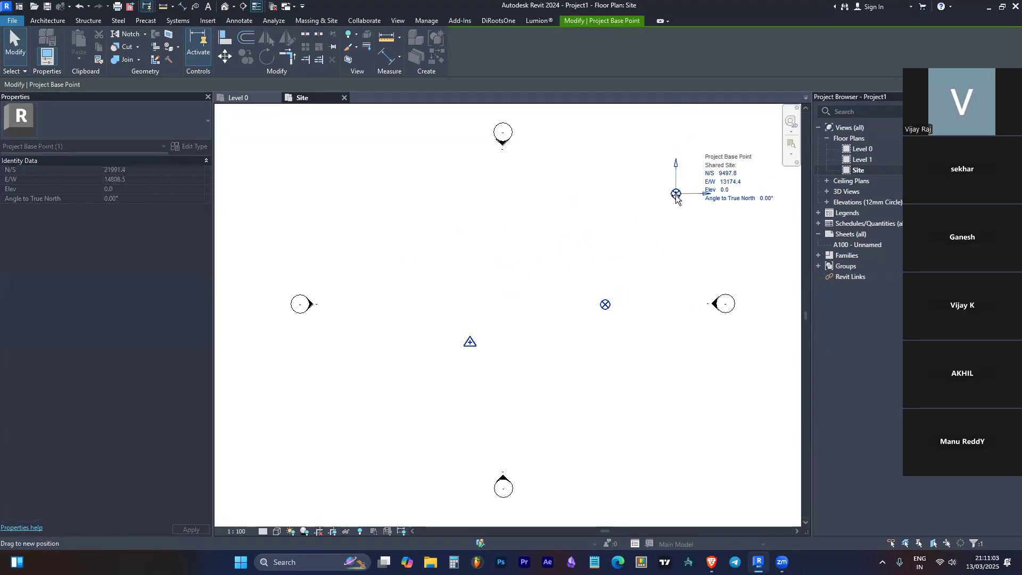
scroll(524, 315, down, 3)
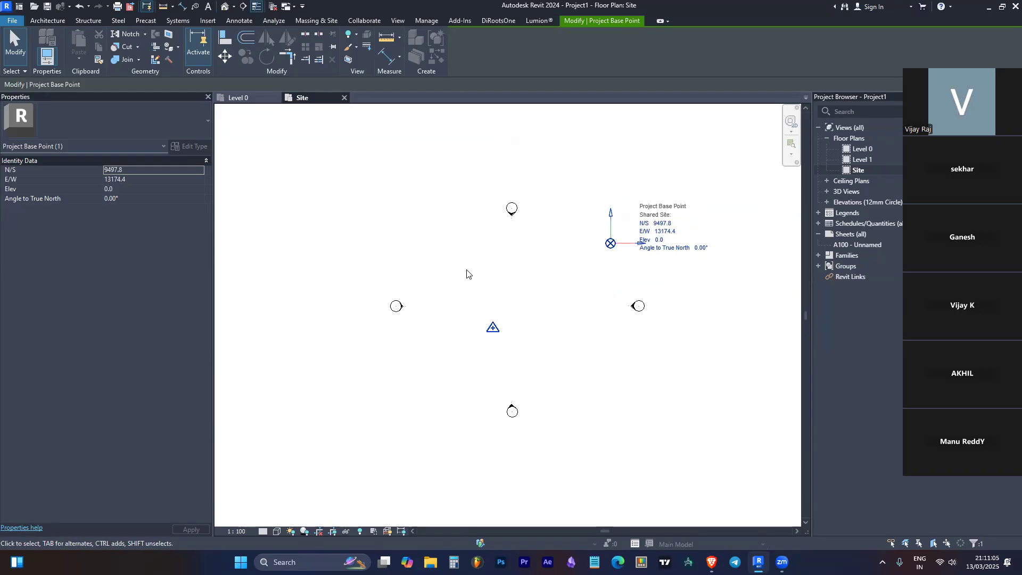
click(511, 268)
Step: Draw a spline detail line about 145,714 mm long as the site outline, starting at the survey point and curving around to the southeast
key(d)
key(l)
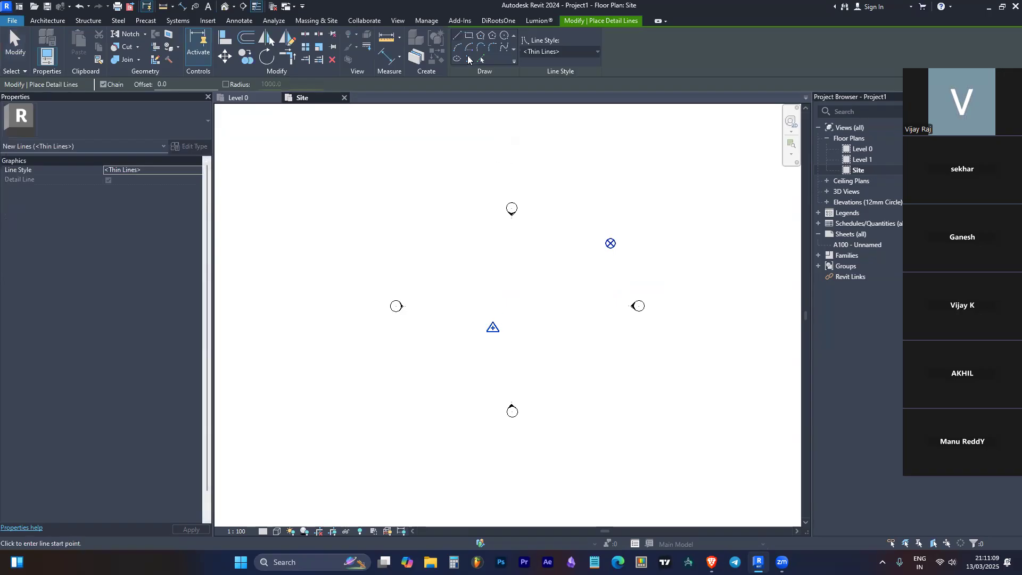
click(502, 49)
click(493, 330)
click(406, 187)
click(462, 134)
scroll(296, 324, down, 4)
click(405, 164)
click(471, 198)
click(617, 197)
click(698, 391)
click(514, 416)
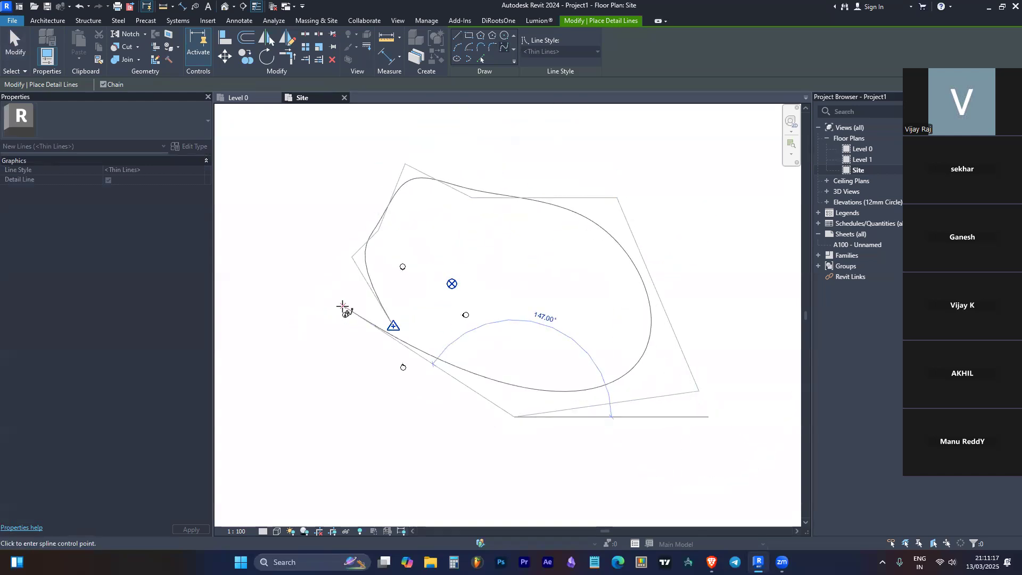
click(393, 327)
key(Escape)
key(Escape)
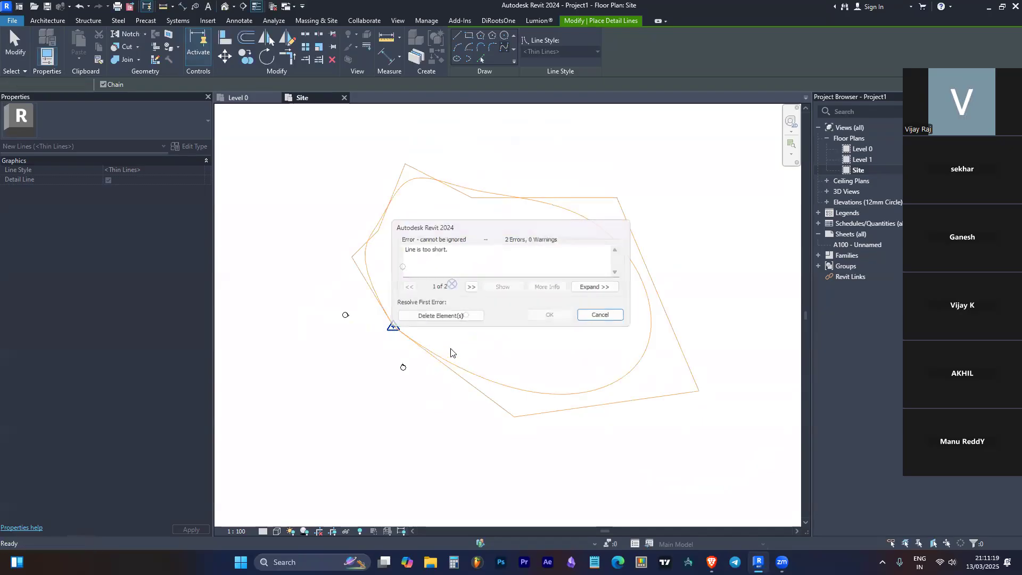
Step: Close the site outline with a straight detail line from the spline's southeast end to the survey point
key(d)
key(l)
click(514, 417)
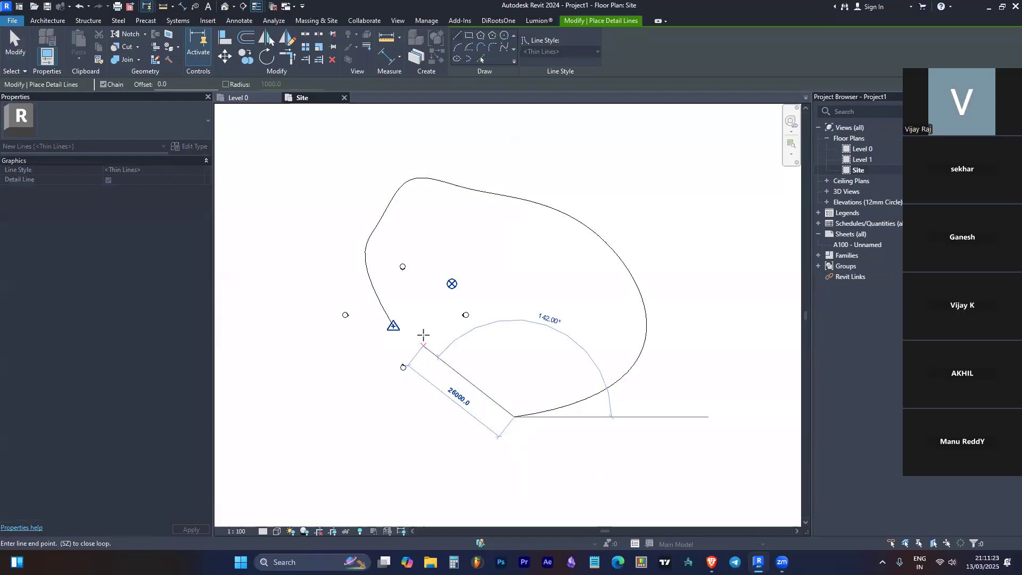
click(398, 330)
key(Escape)
key(Escape)
scroll(455, 287, up, 4)
scroll(513, 279, down, 2)
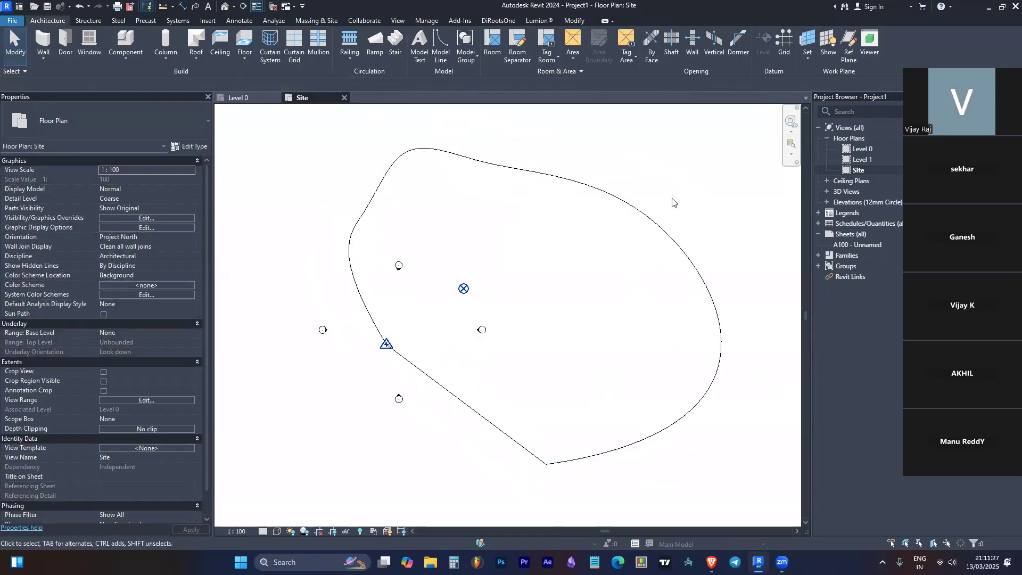
Step: Move the project base point to the middle of the site outline, at about N/S 6600 and E/W 30832
click(688, 260)
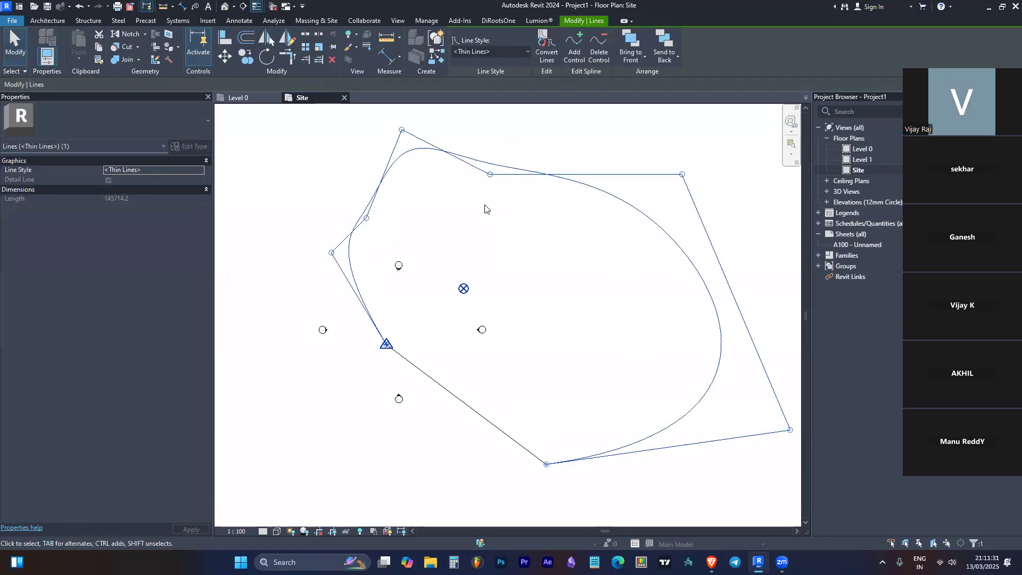
click(463, 198)
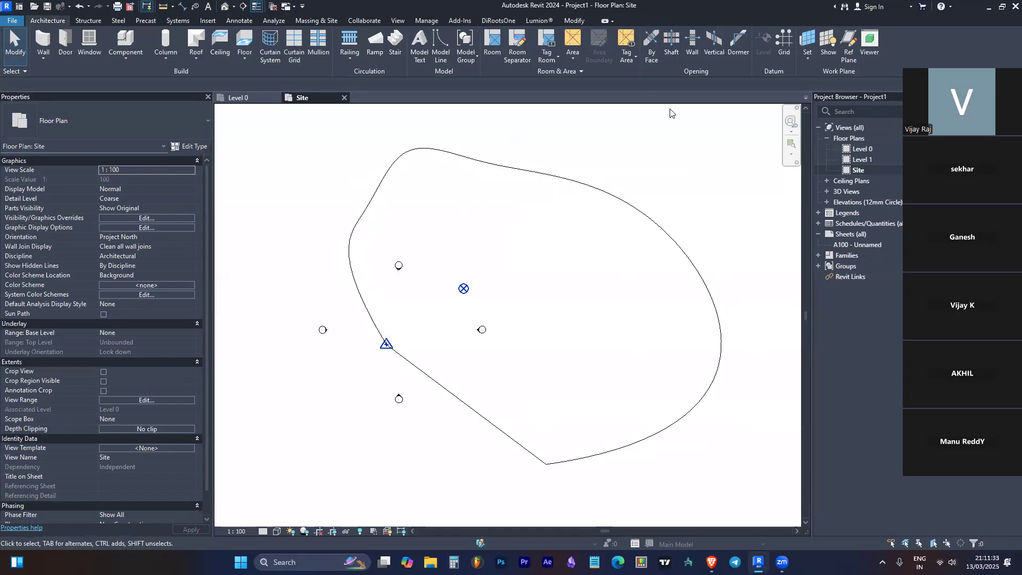
click(462, 287)
drag(462, 287, 567, 305)
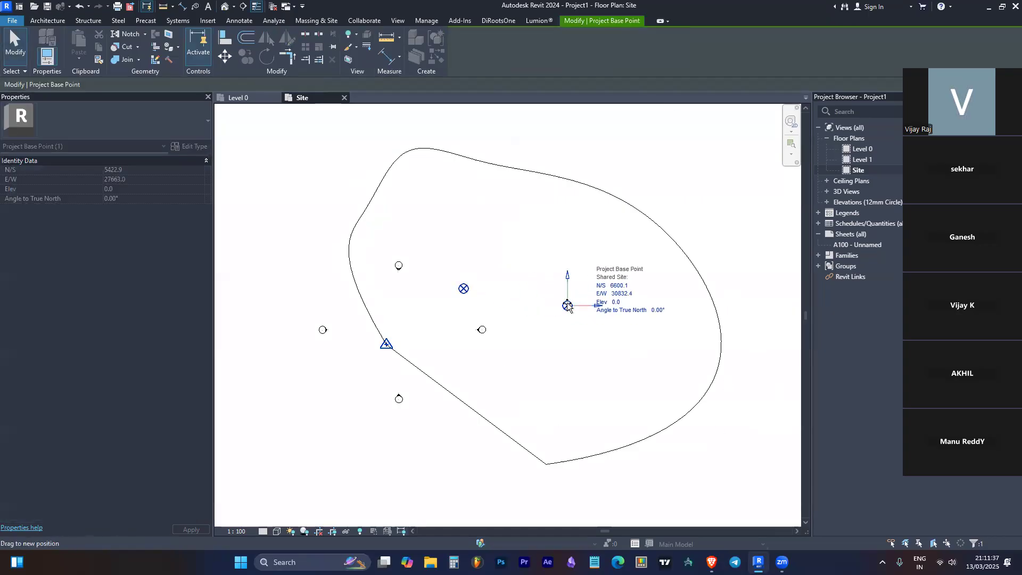
click(575, 331)
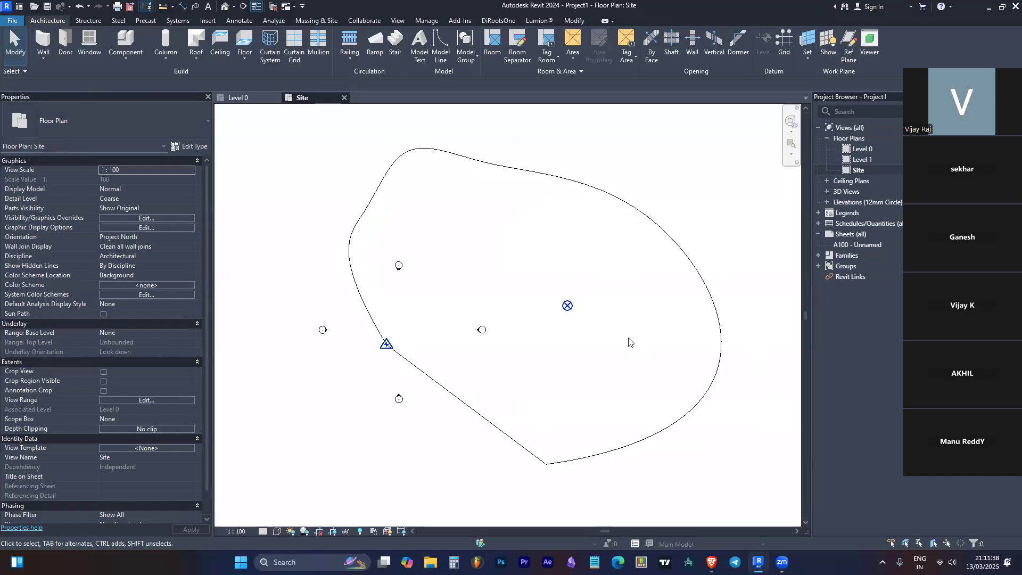
Step: Draw a rectangular building outline in detail lines with its southwest corner on the project base point
key(d)
key(l)
click(567, 306)
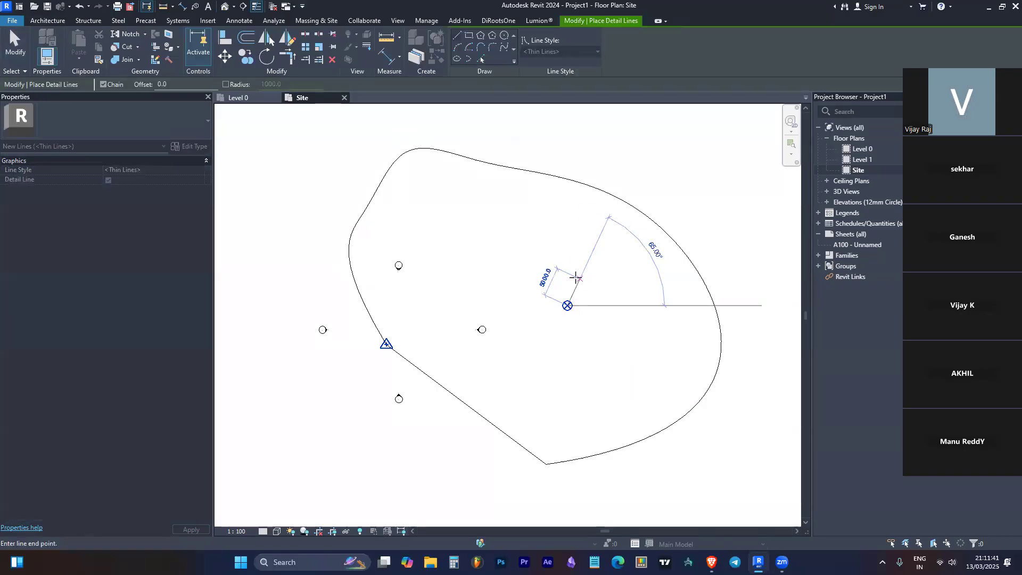
key(Escape)
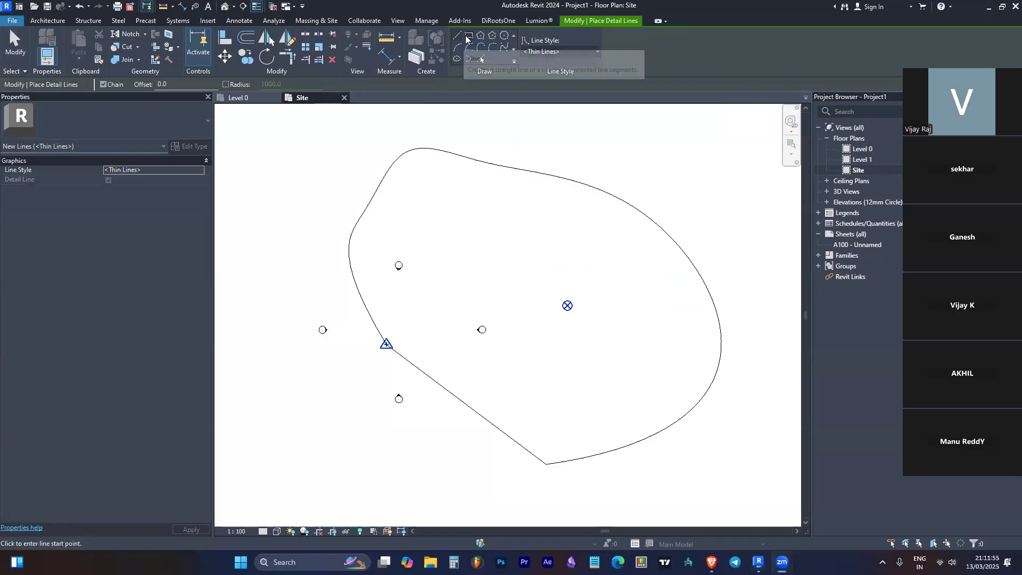
click(568, 306)
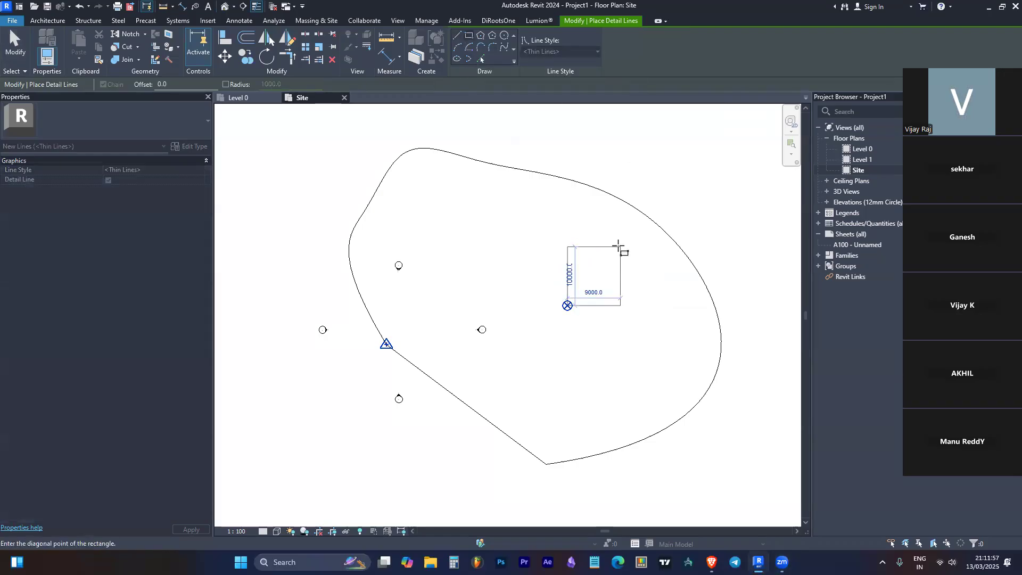
click(597, 253)
key(Escape)
key(Escape)
Step: Examine the building rectangle and its corner at the project base point in relation to the site outline
scroll(581, 308, up, 3)
scroll(637, 271, down, 3)
scroll(567, 248, up, 3)
scroll(691, 198, down, 3)
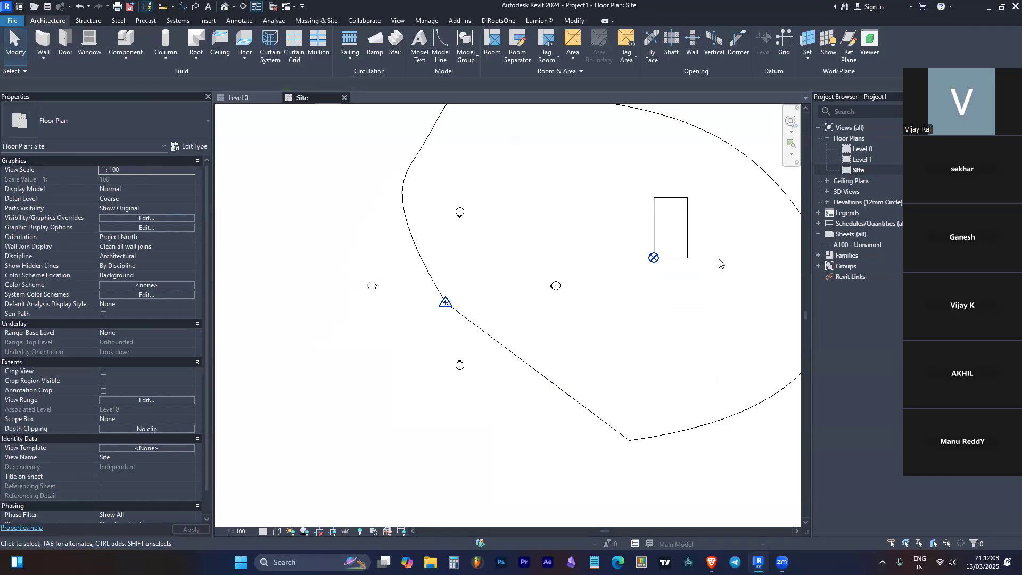
scroll(654, 261, up, 2)
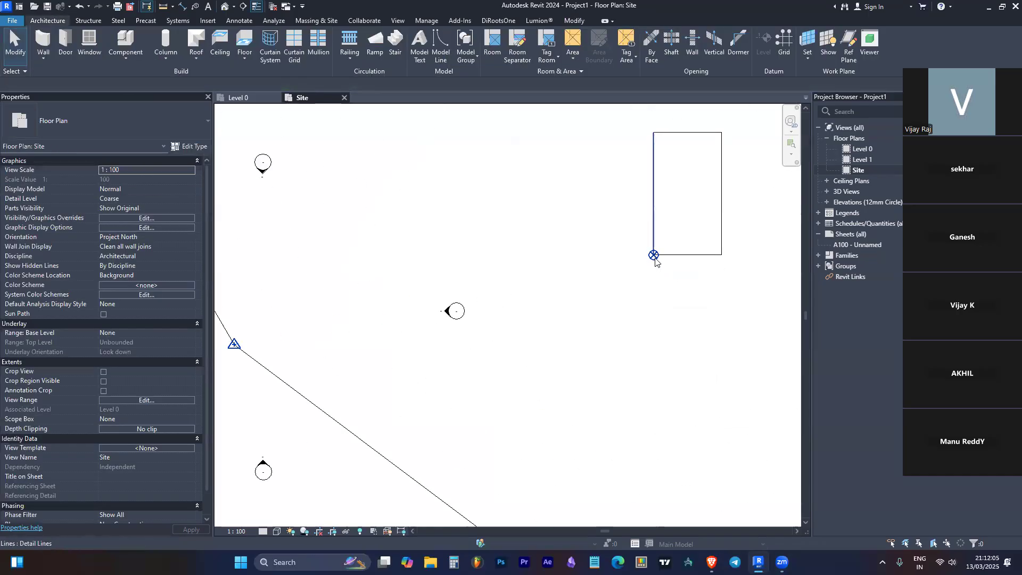
scroll(654, 262, up, 2)
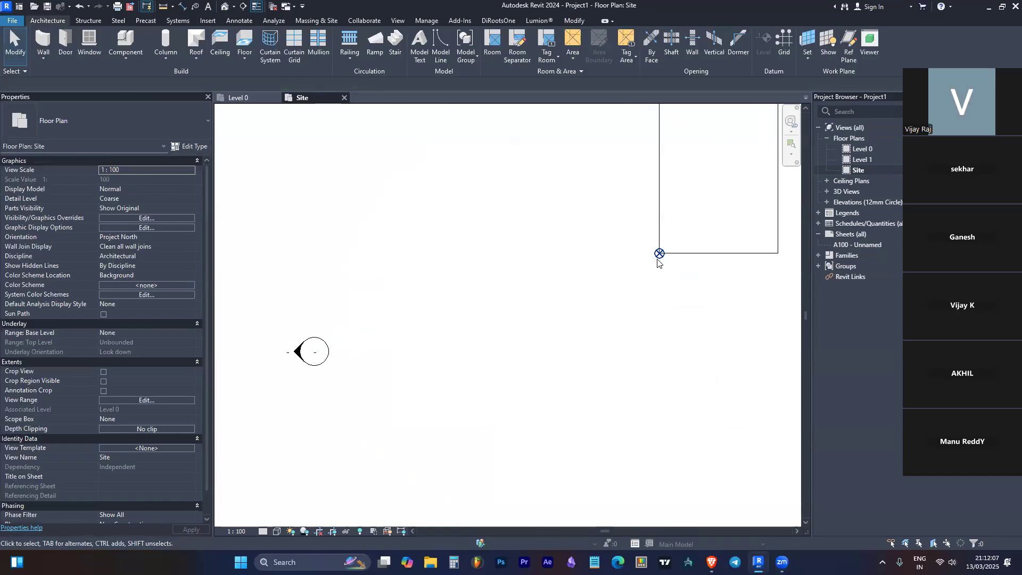
scroll(605, 291, down, 2)
scroll(639, 273, up, 1)
scroll(613, 303, down, 1)
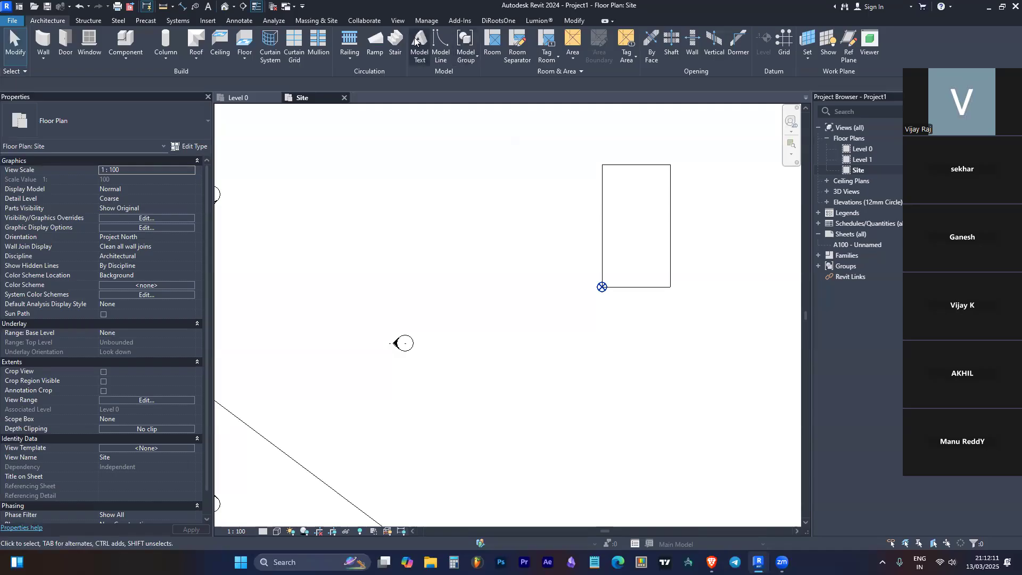
Step: Draw a smaller detail-line rectangle inside the building outline
key(d)
key(l)
scroll(639, 277, up, 1)
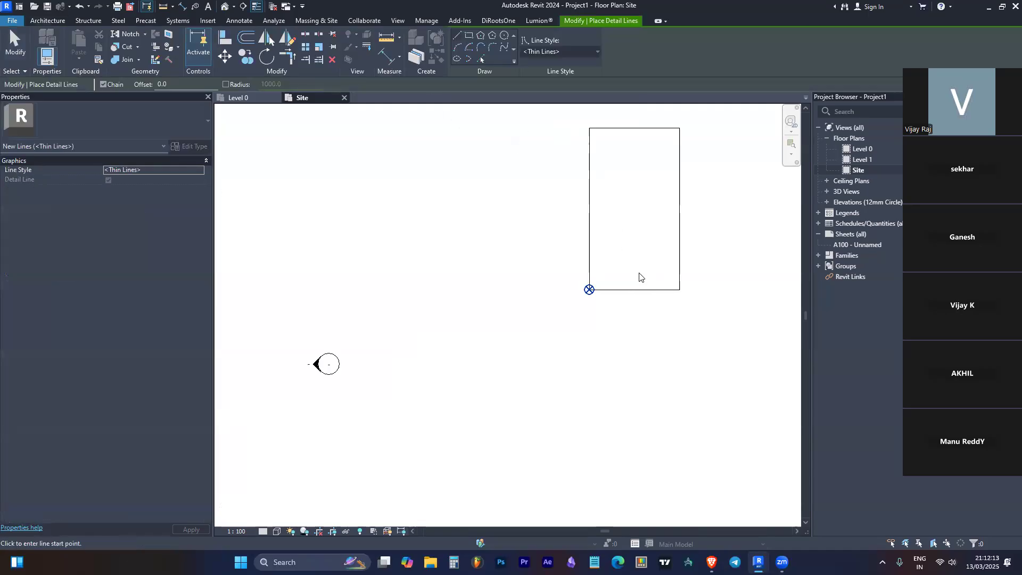
click(469, 36)
click(604, 143)
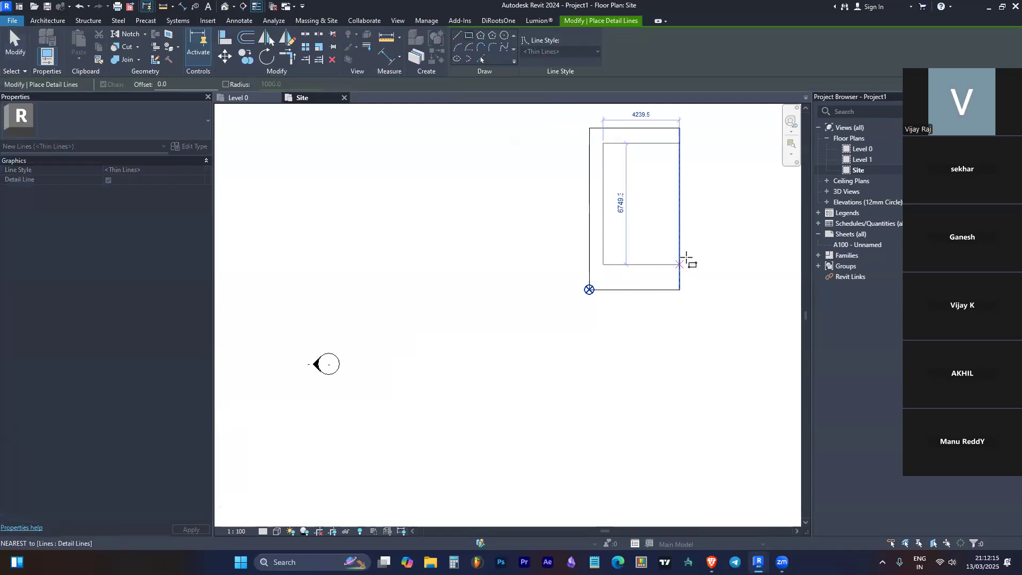
click(666, 264)
scroll(648, 265, up, 2)
scroll(612, 312, down, 2)
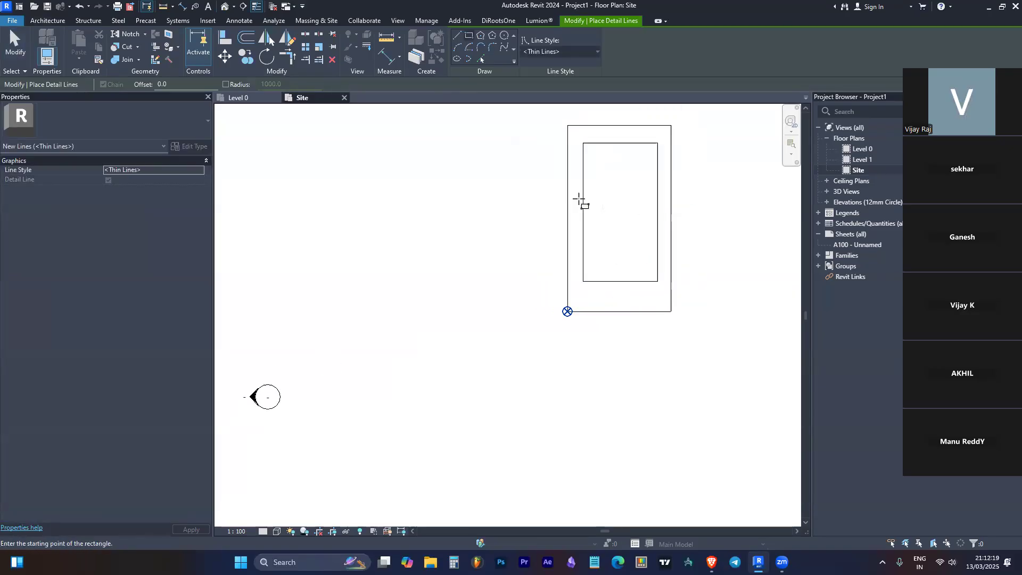
Step: Draw a third detail-line rectangle about 6100 mm high, nested just inside the inner rectangle
click(587, 151)
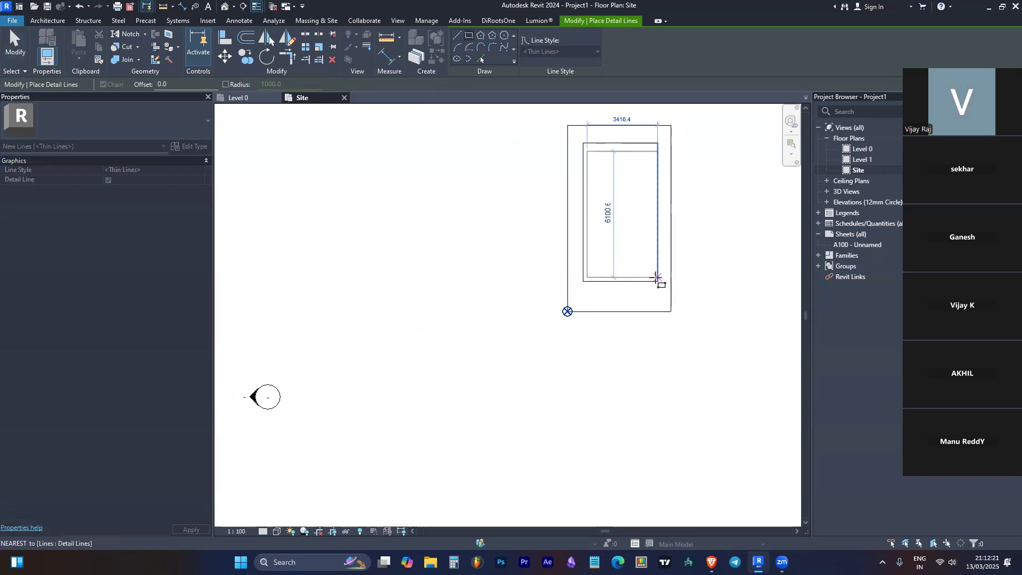
scroll(653, 276, up, 2)
click(659, 278)
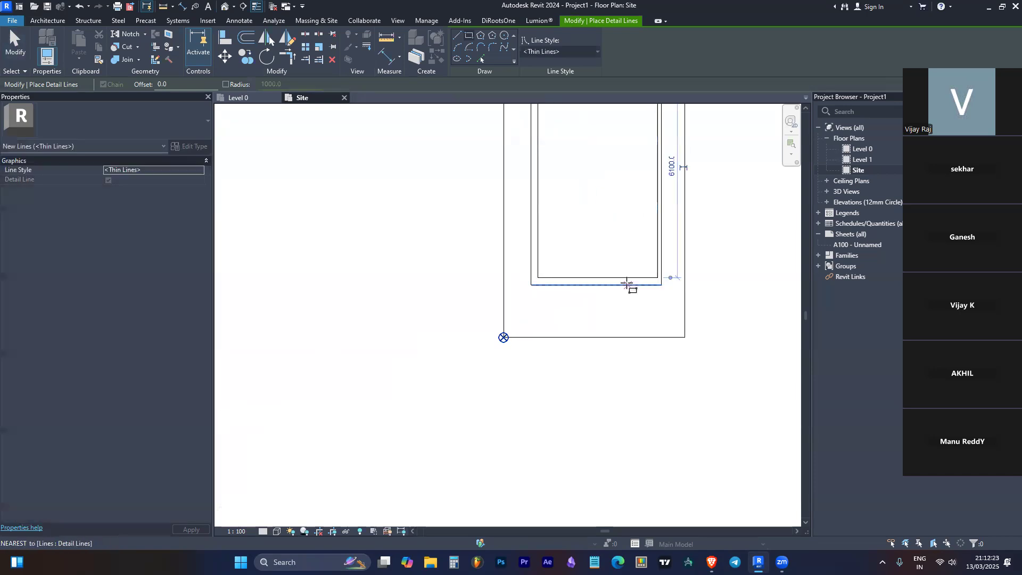
Step: Split the lower lines of the two inner building rectangles and delete the segments between the splits to leave an opening
key(Escape)
key(Escape)
key(s)
key(l)
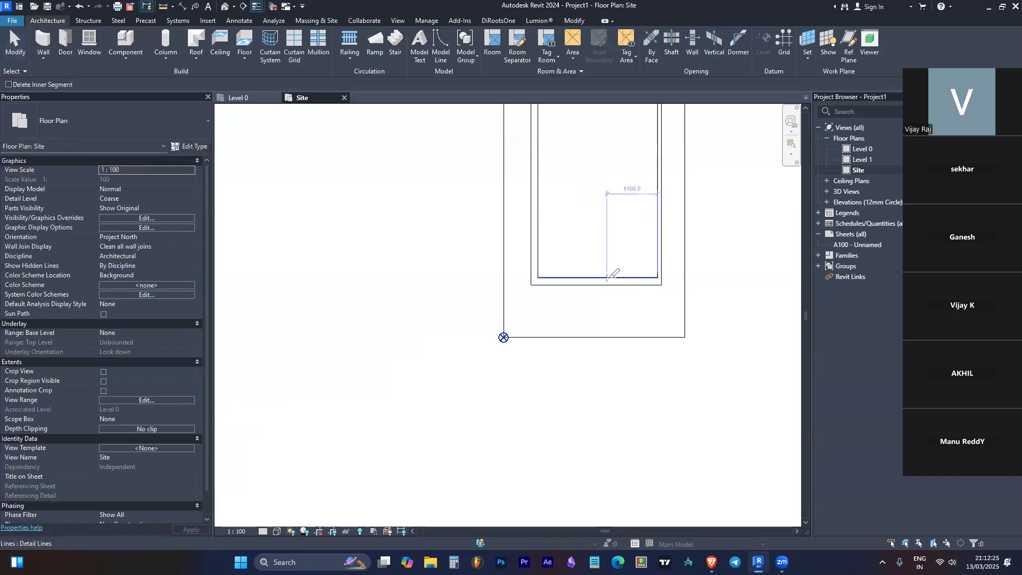
click(643, 278)
key(Escape)
key(Escape)
click(624, 278)
key(Delete)
scroll(628, 330, down, 2)
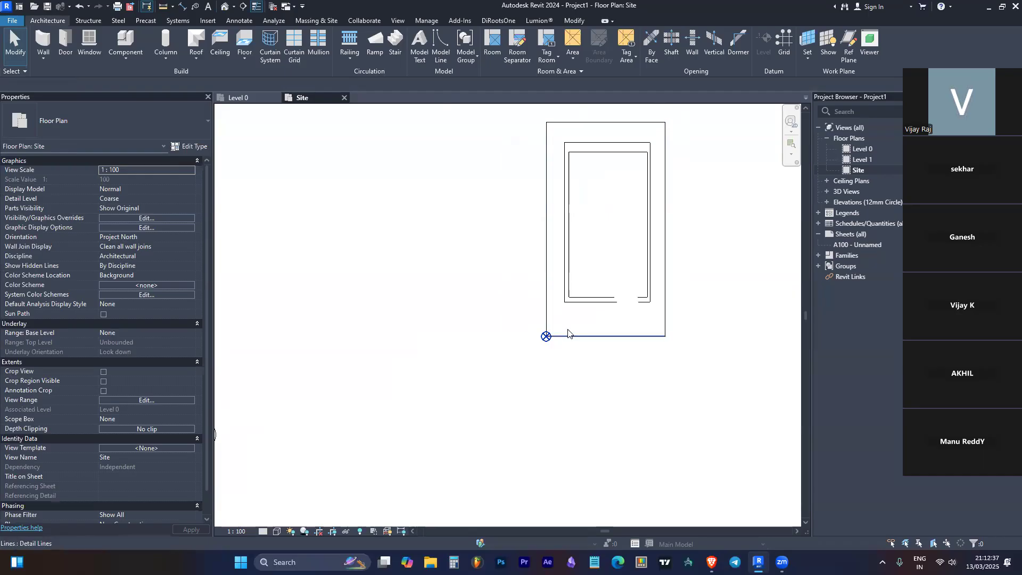
Step: Move the survey point off the site boundary corner to a spot northwest of it, outside the outline
click(546, 338)
scroll(546, 339, down, 3)
key(Escape)
scroll(660, 291, down, 5)
scroll(398, 355, up, 3)
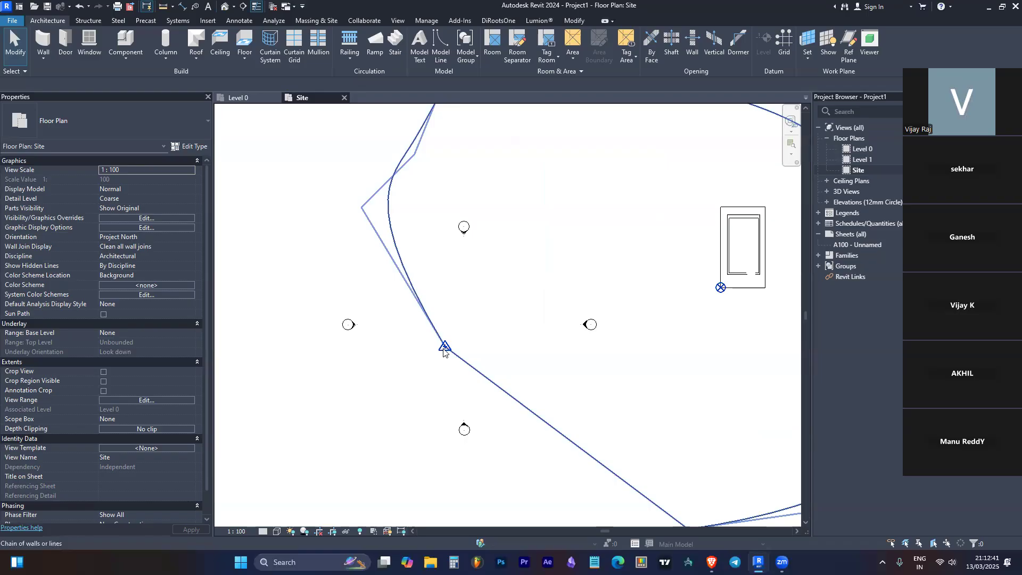
click(445, 349)
drag(444, 348, 344, 285)
click(414, 262)
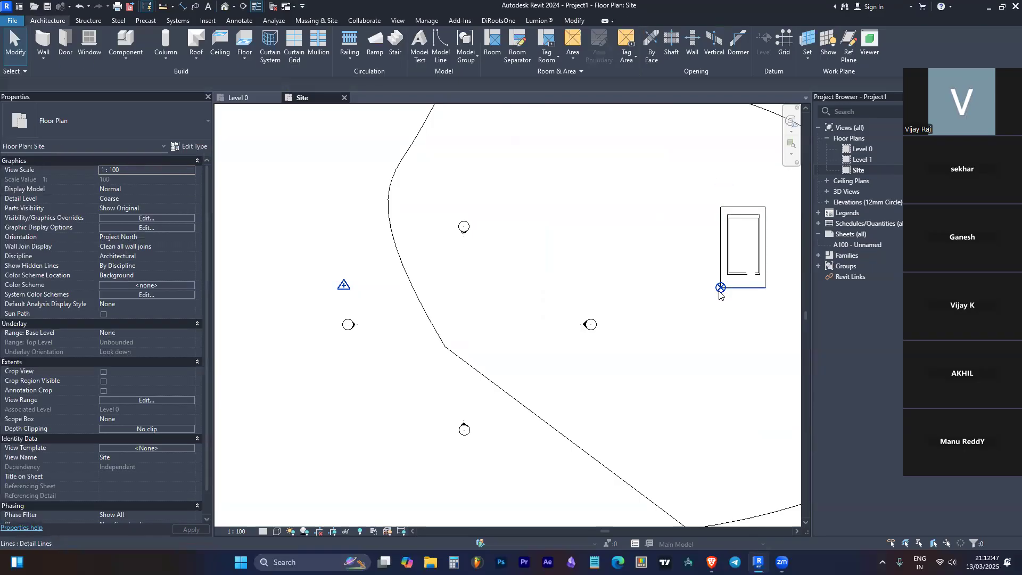
Step: Move the project base point from the building corner to just north of the survey point
click(721, 288)
key(Escape)
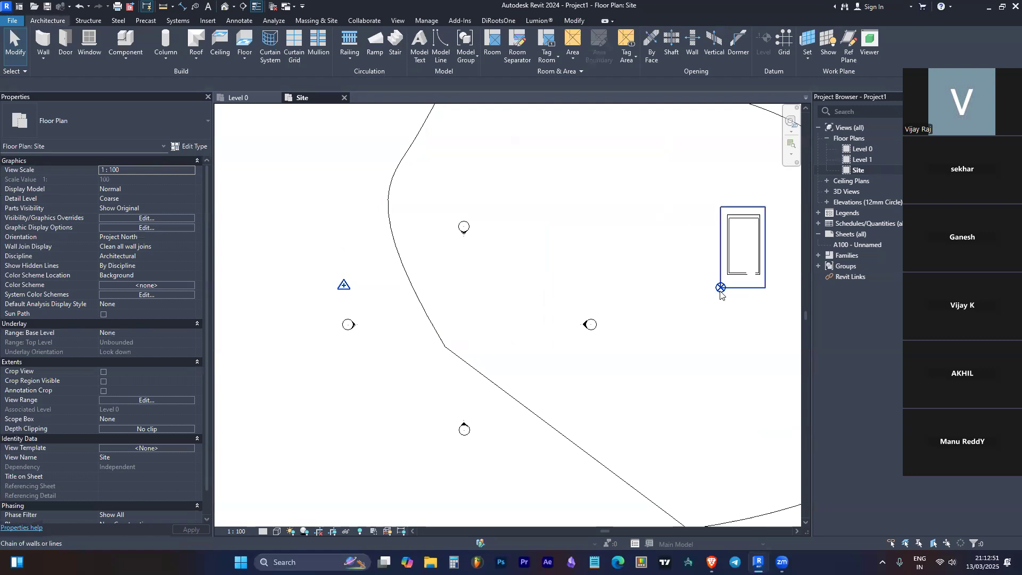
click(720, 289)
drag(721, 288, 344, 258)
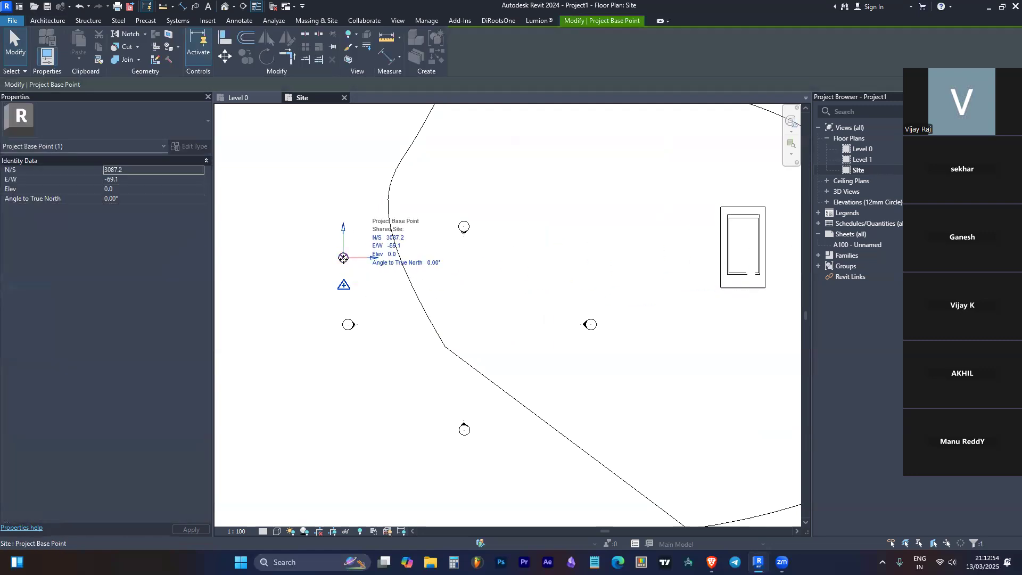
Step: Delete the site boundary lines and all the building outline rectangles
click(430, 323)
scroll(432, 322, down, 3)
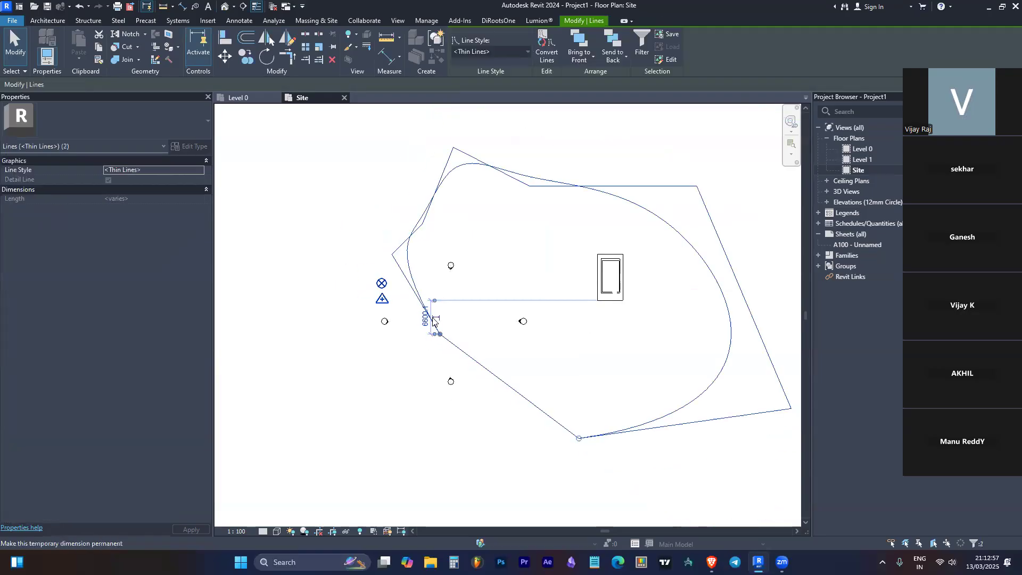
key(Delete)
drag(570, 221, 641, 324)
key(Delete)
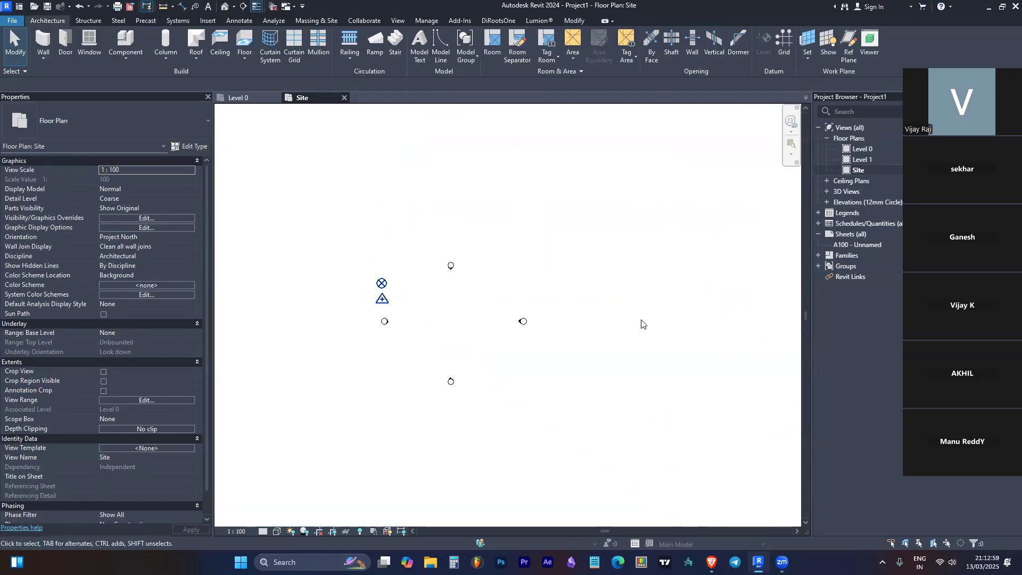
Step: Set the project base point's N/S and E/W coordinates to 0
click(383, 300)
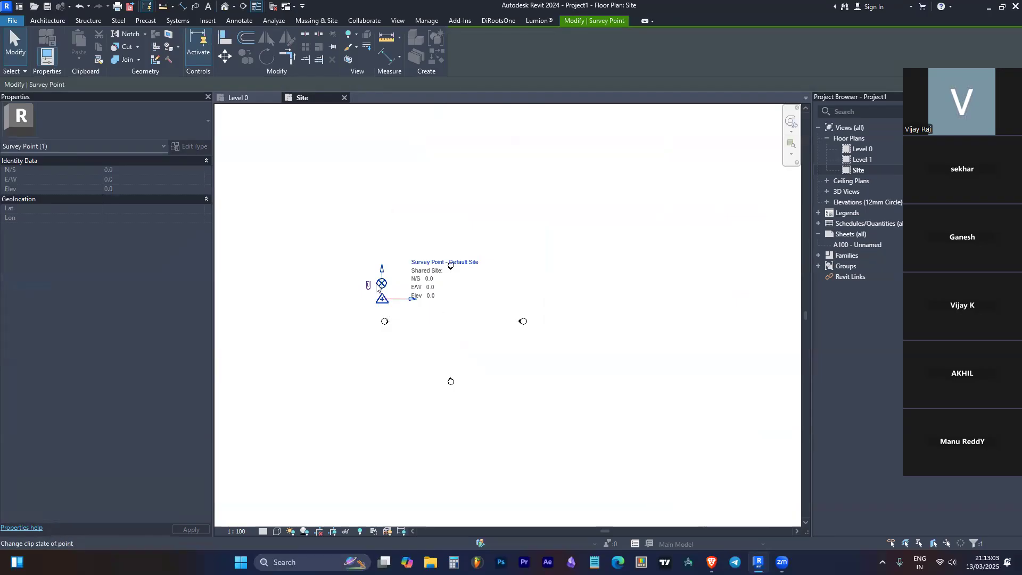
click(382, 283)
click(437, 265)
text(0)
key(Return)
click(440, 286)
text(0)
key(Return)
key(Escape)
Step: Move the survey point and project base point together to the centre of the four elevation markers
drag(403, 268, 360, 308)
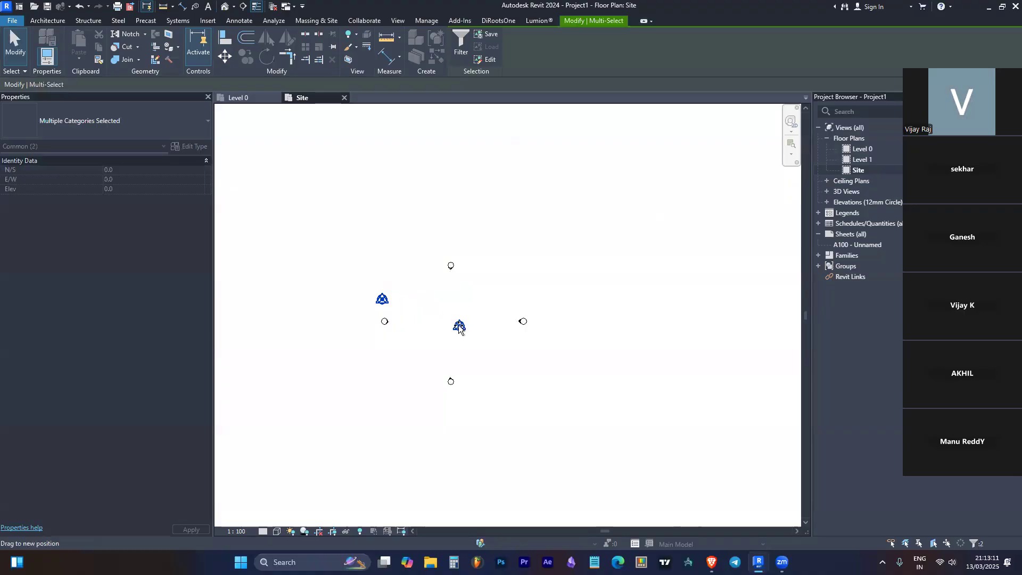
scroll(466, 325, up, 3)
key(Escape)
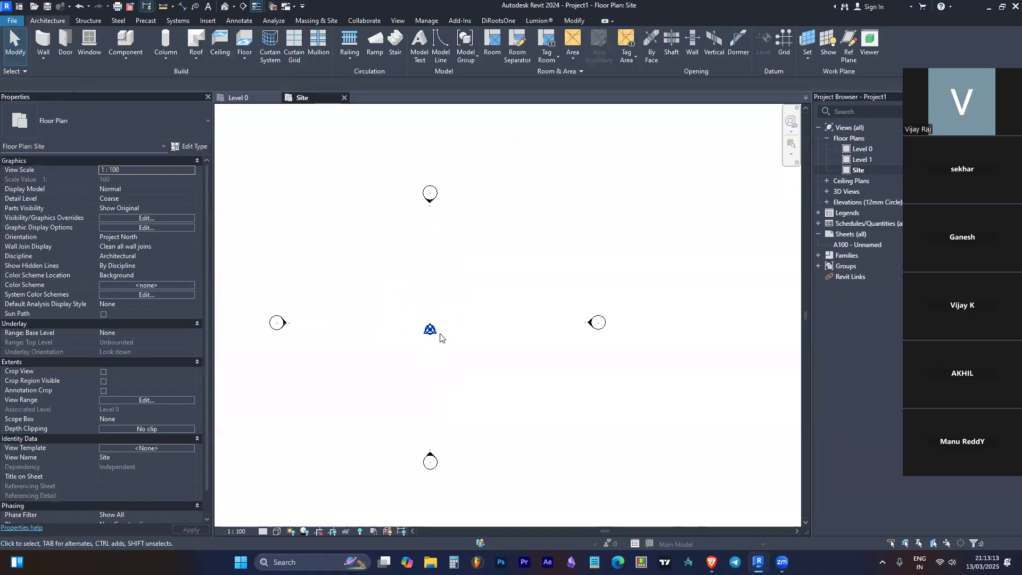
Step: Examine the coincident survey point and project base point between the elevation markers
click(432, 333)
key(Escape)
click(431, 334)
key(Escape)
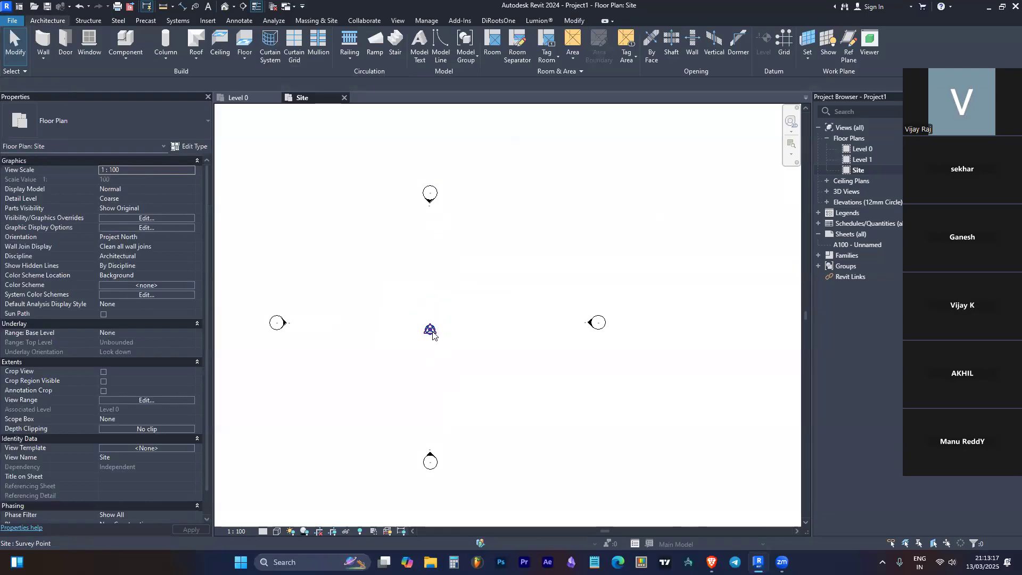
click(432, 332)
key(Escape)
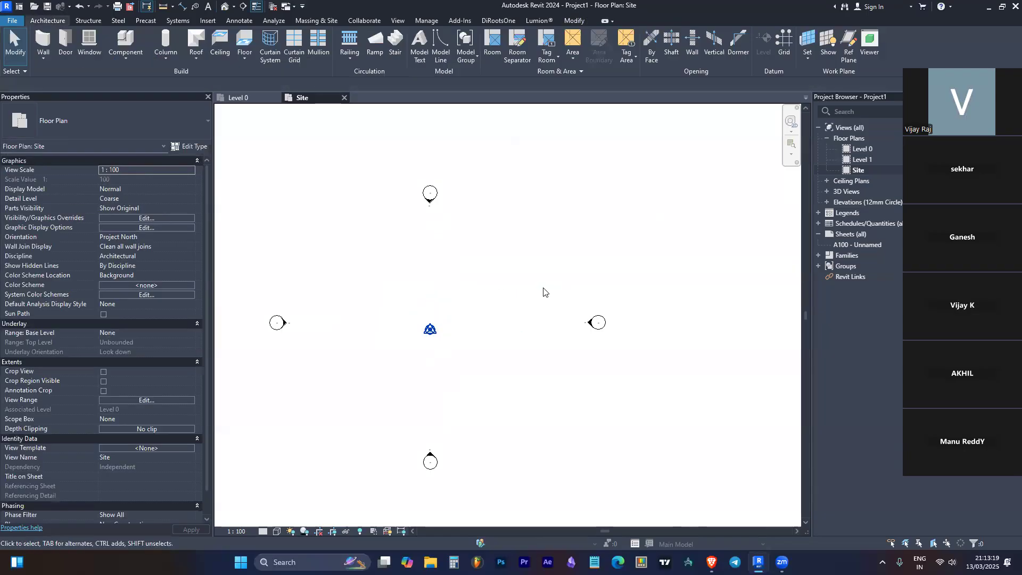
key(z)
key(f)
drag(525, 295, 463, 361)
key(Escape)
scroll(500, 318, down, 3)
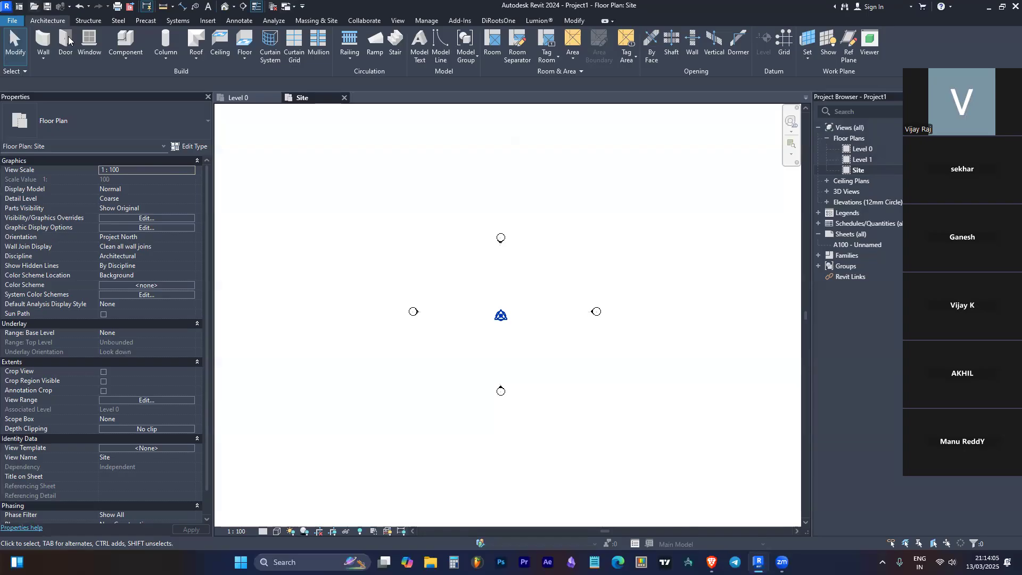
Step: Move the project base point northeast of the survey point, and shift the survey point slightly west
click(501, 317)
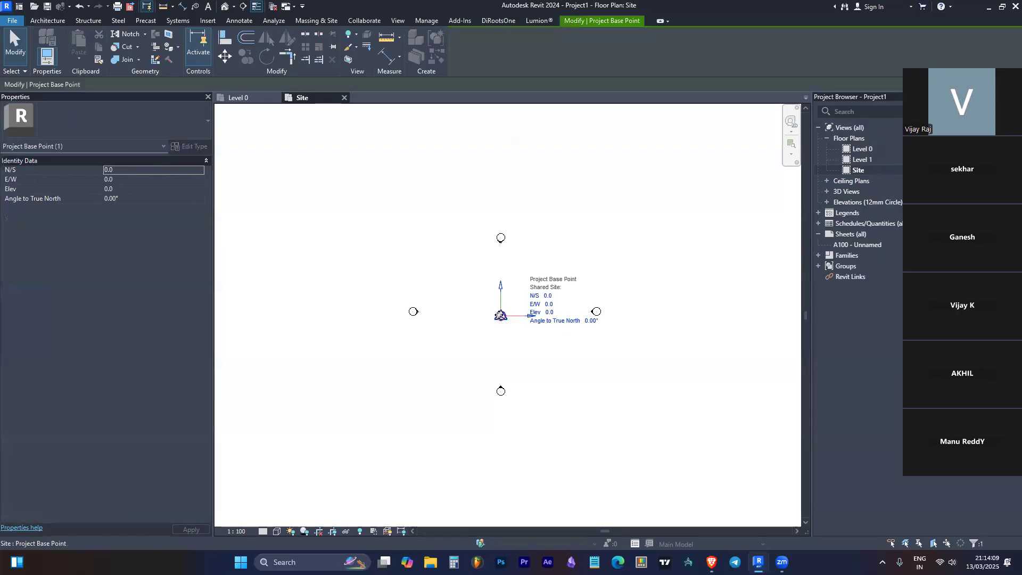
drag(501, 316, 552, 271)
click(502, 312)
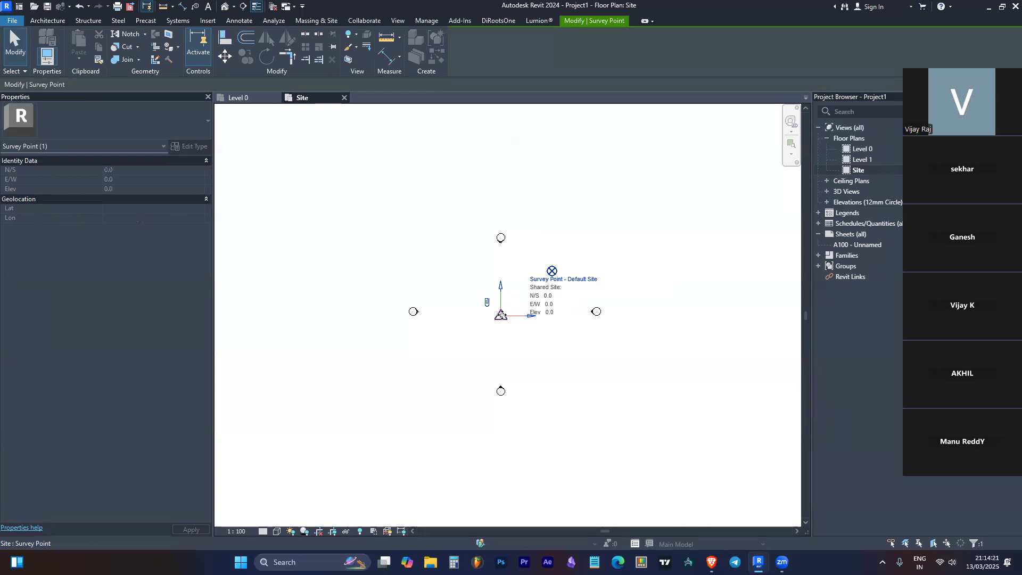
drag(501, 315, 472, 310)
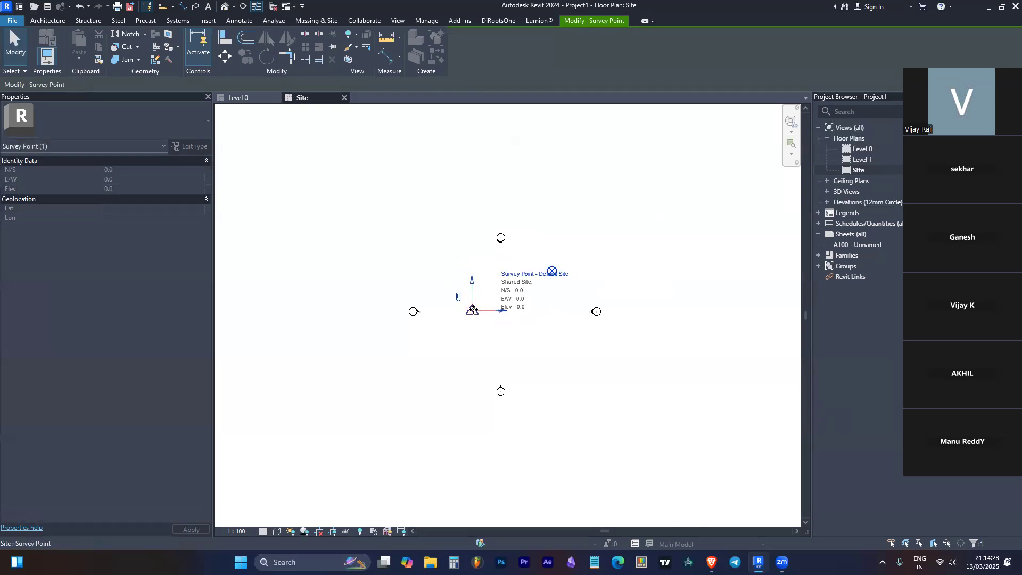
scroll(396, 433, down, 8)
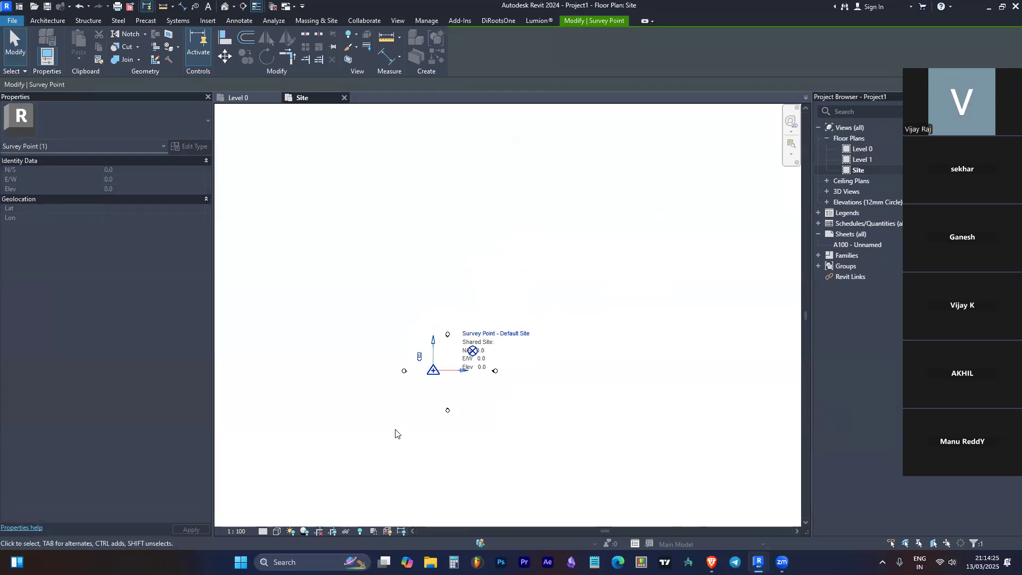
scroll(399, 425, up, 5)
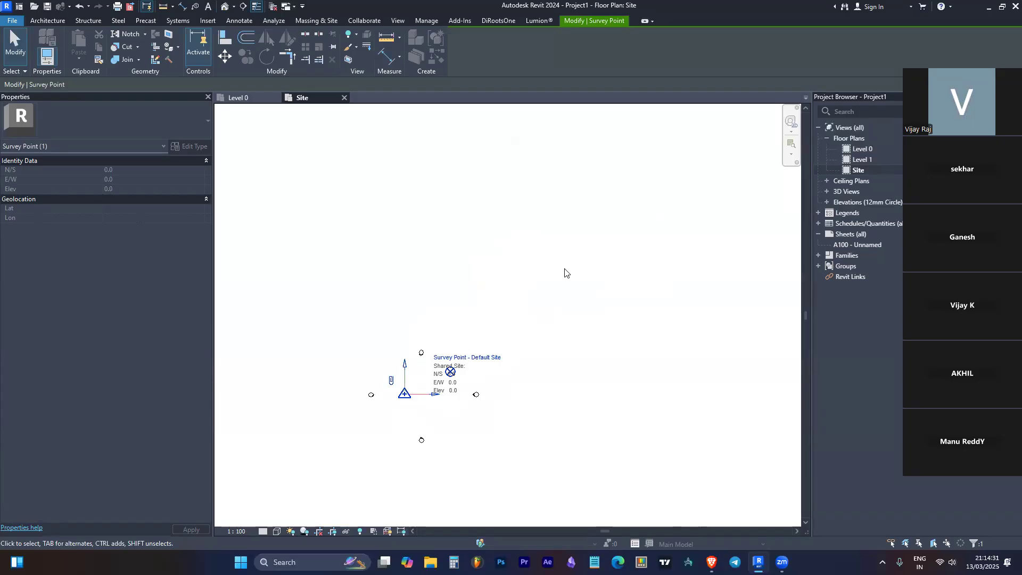
Step: Move the project base point southwest, close to the centre of the four elevation markers
click(450, 373)
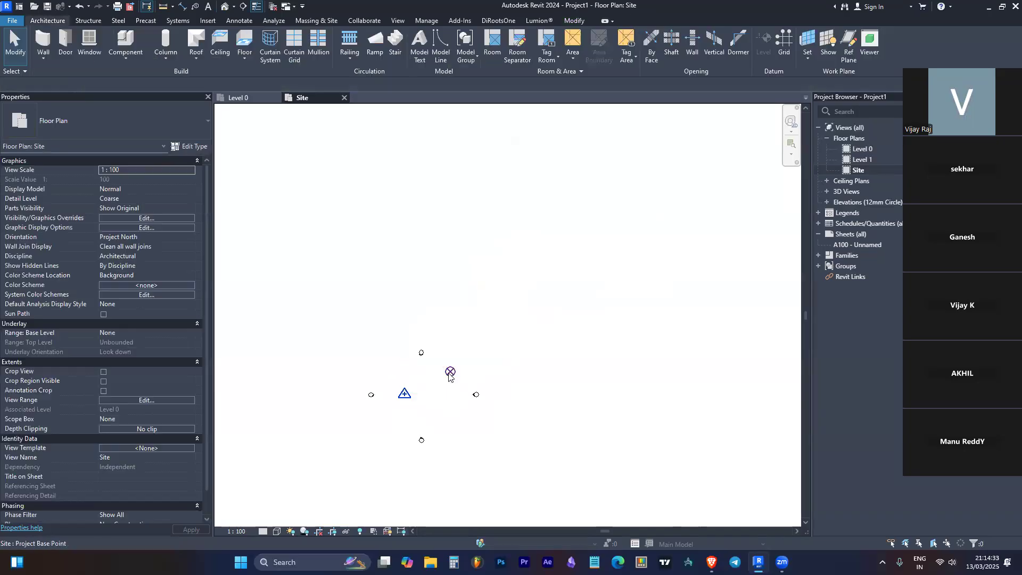
drag(450, 373, 425, 402)
scroll(428, 399, up, 3)
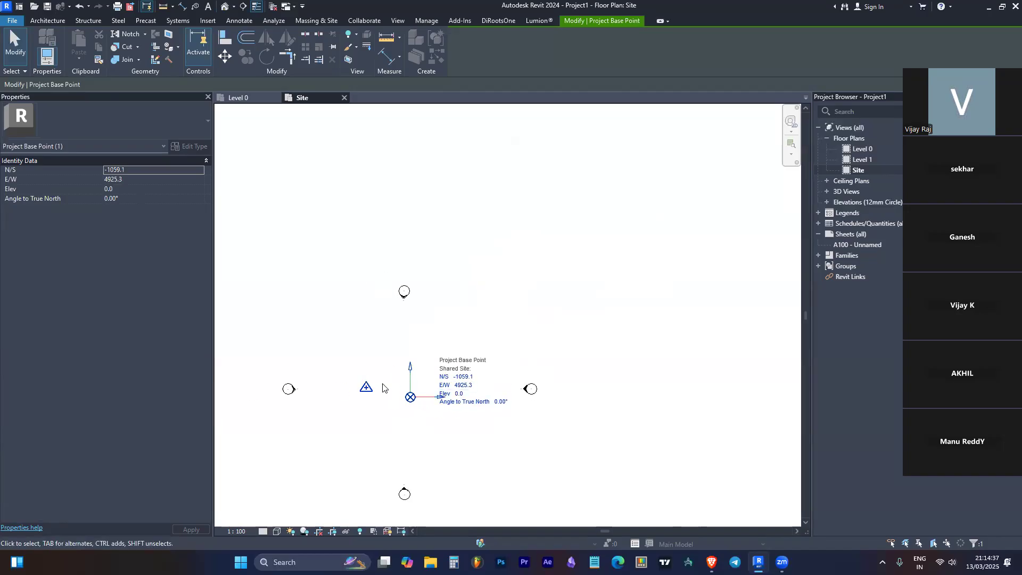
Step: Move the survey point to just north of the project base point and unclip it
click(366, 387)
drag(366, 387, 407, 382)
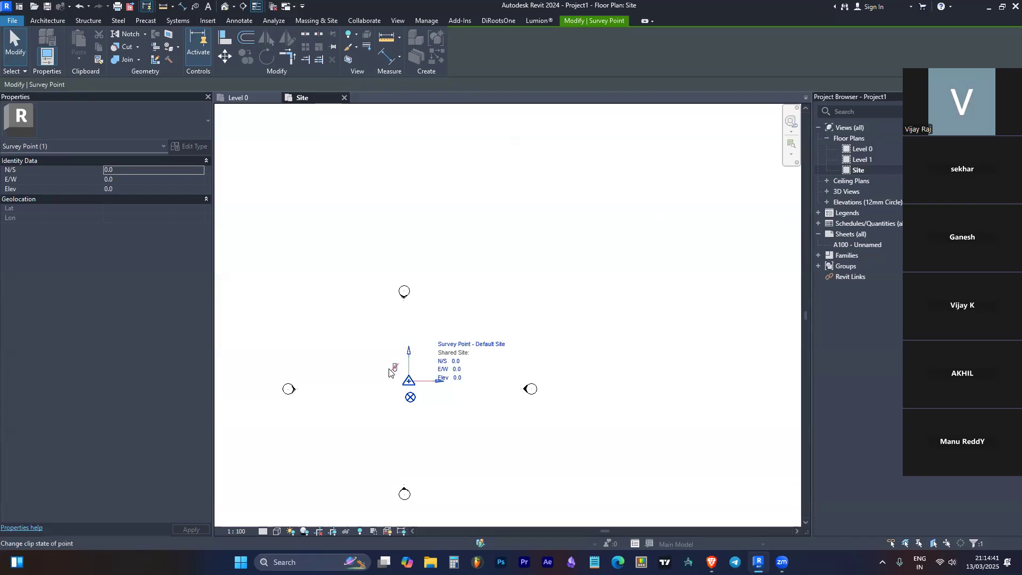
key(Escape)
click(409, 383)
scroll(410, 383, up, 3)
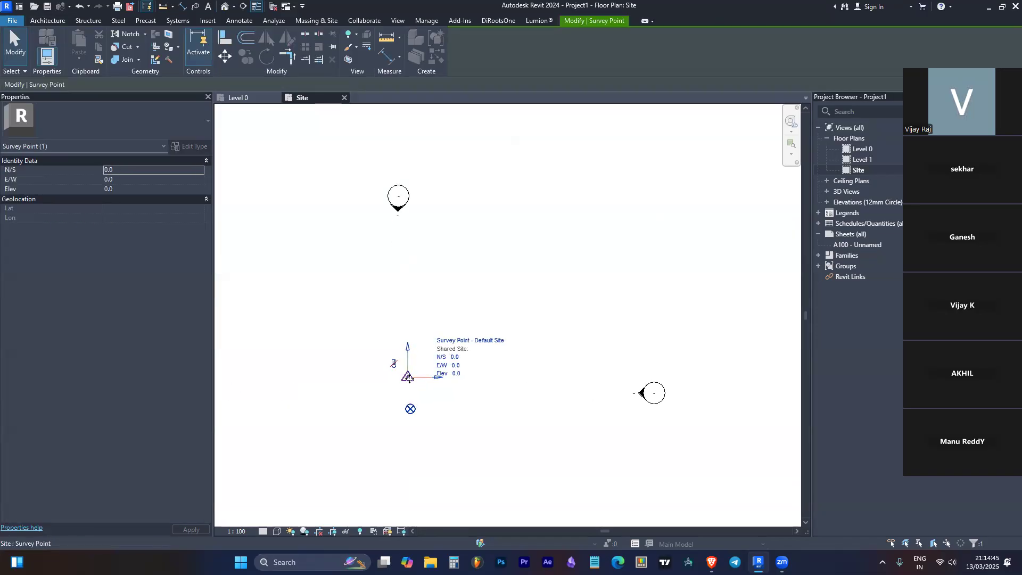
Step: Set the unclipped survey point's N/S coordinate to 125 and its E/W coordinate to 450
key(Escape)
click(405, 381)
click(455, 357)
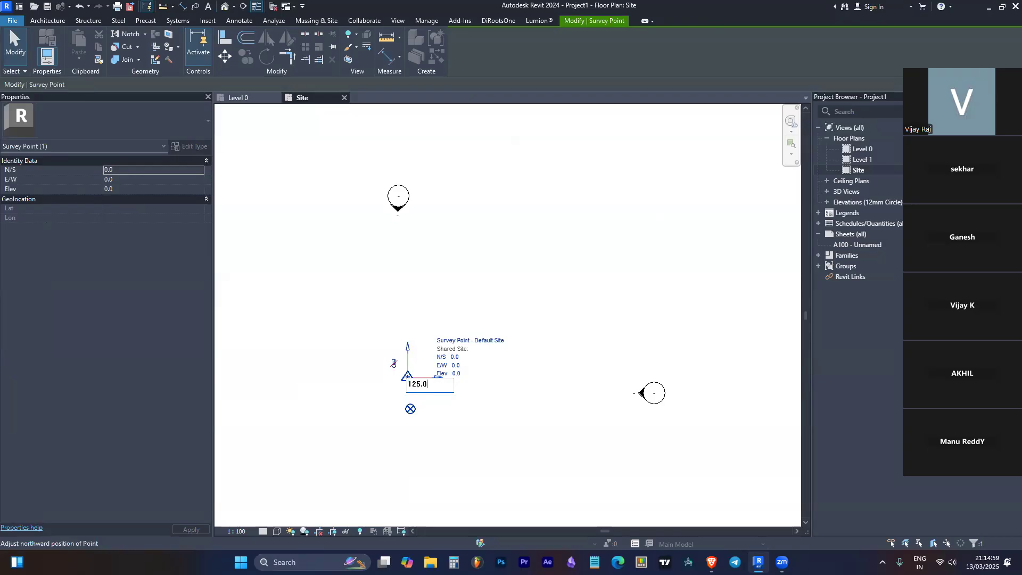
key(Return)
click(456, 367)
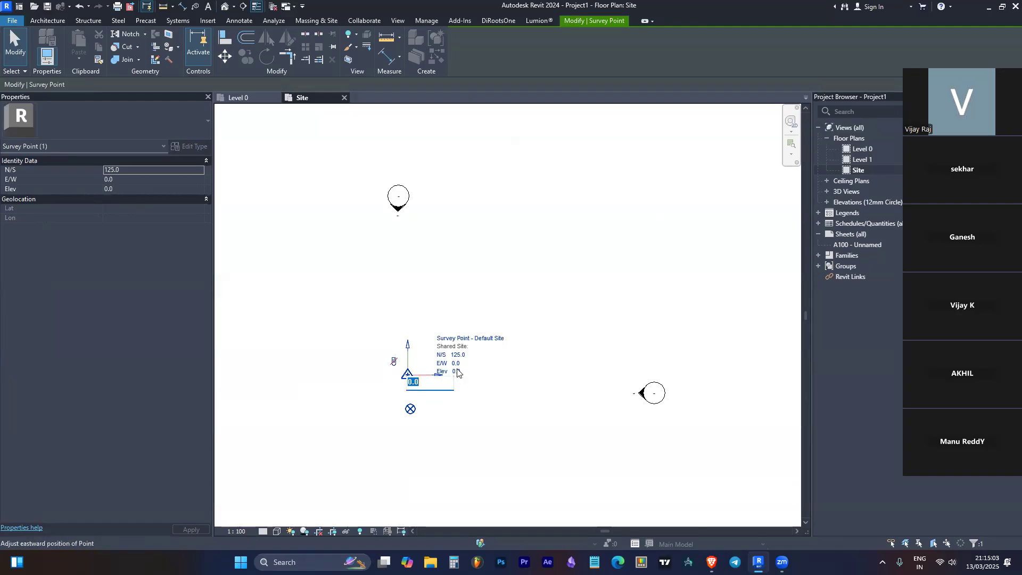
key(Return)
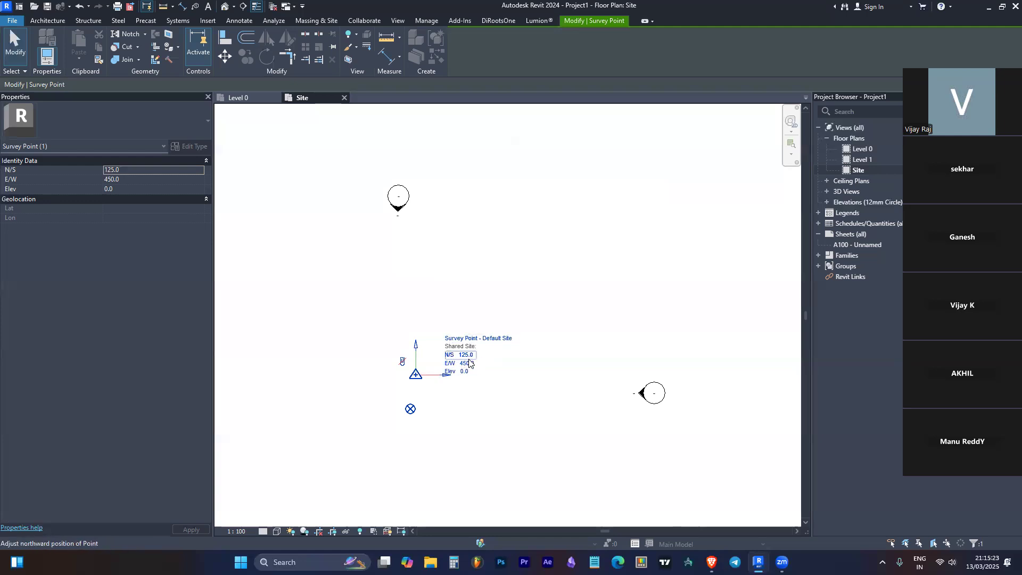
click(493, 431)
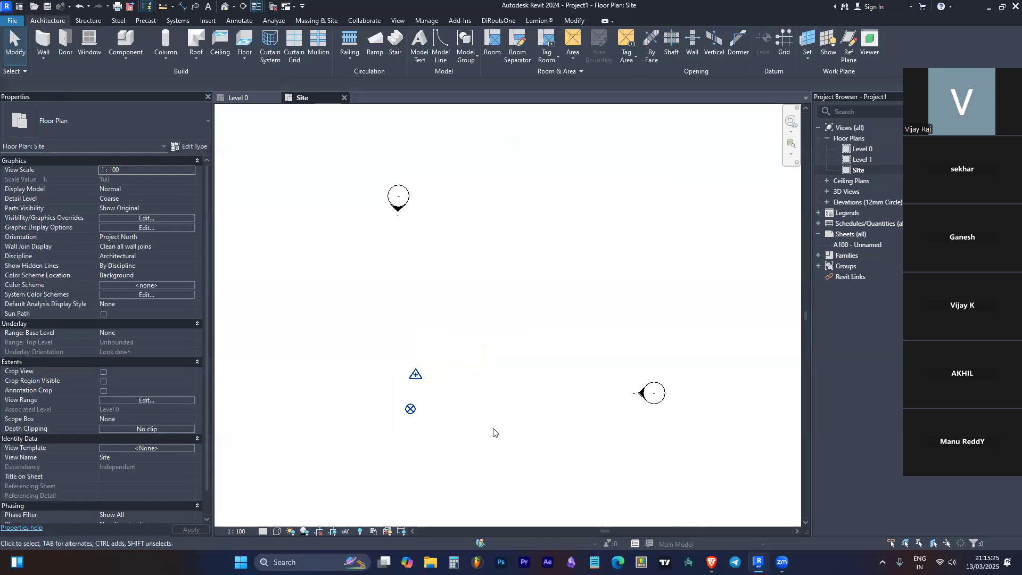
Step: Find AutoCAD Architecture 2022 in the Windows search and launch it
click(301, 559)
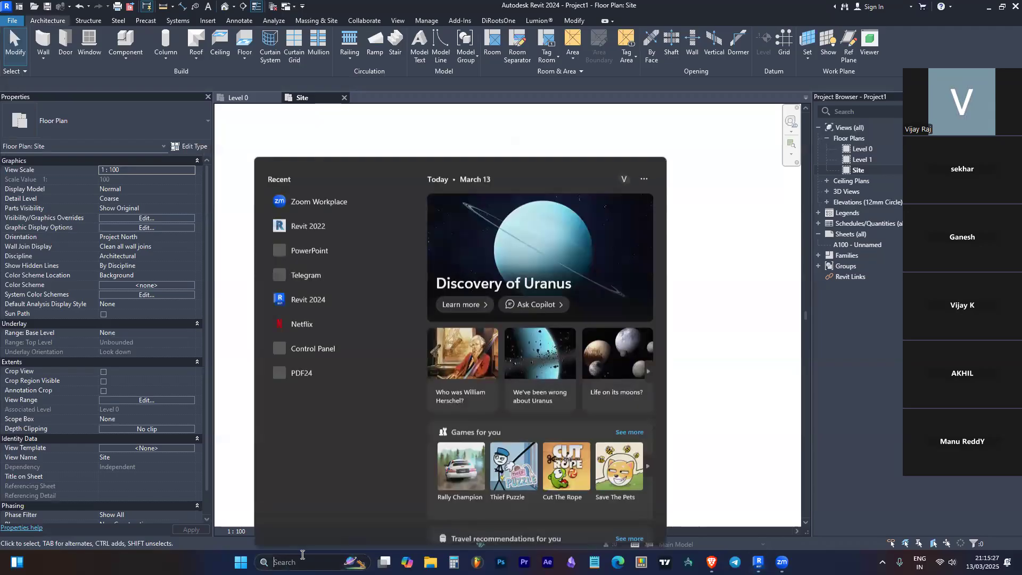
text(A)
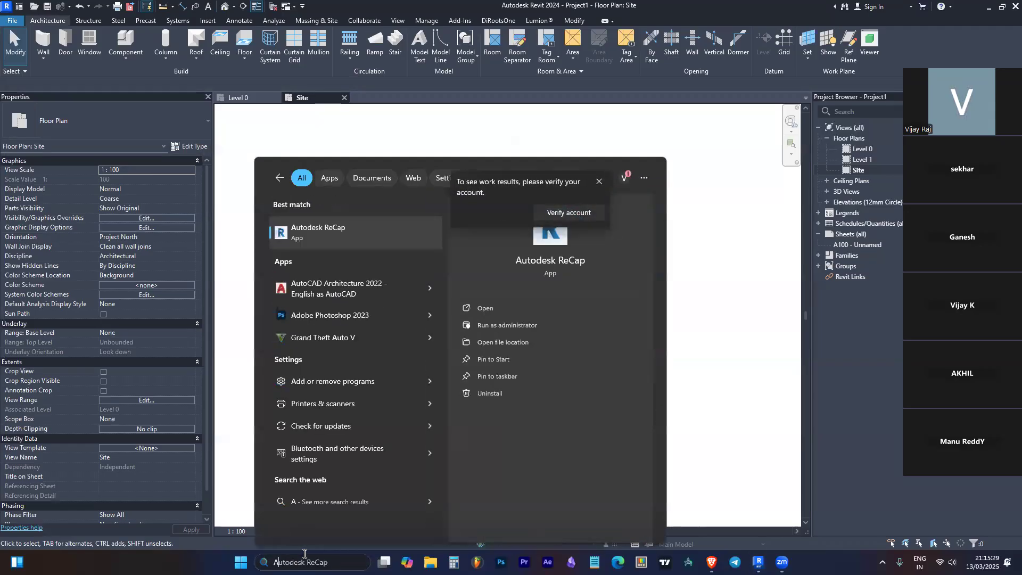
key(Down)
key(Escape)
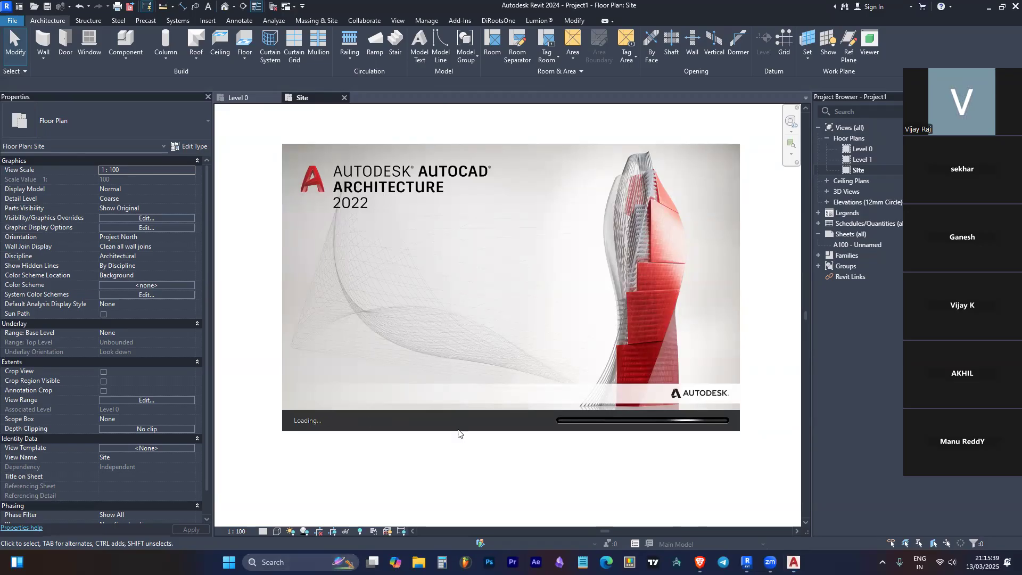
key(super+e)
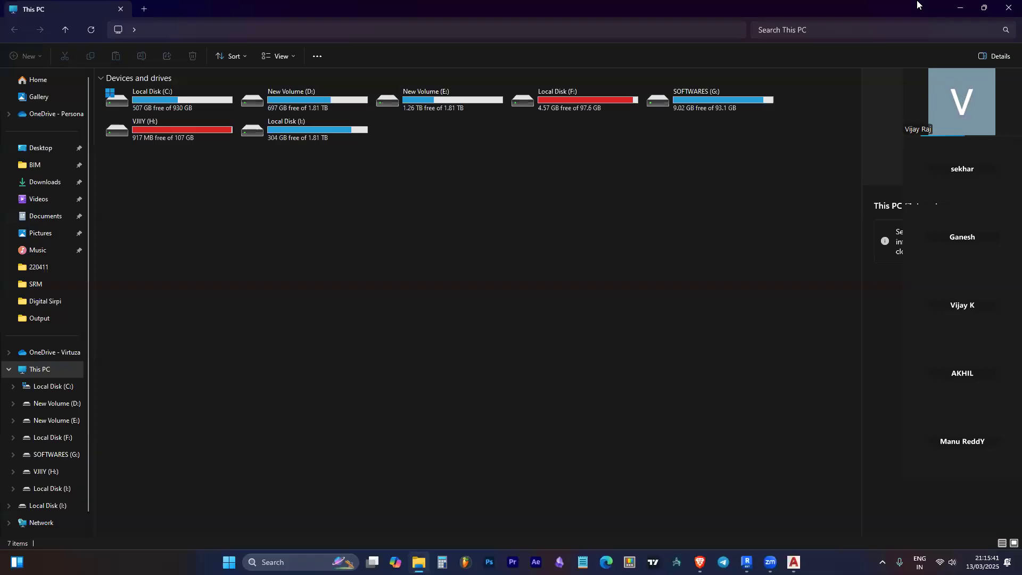
click(960, 8)
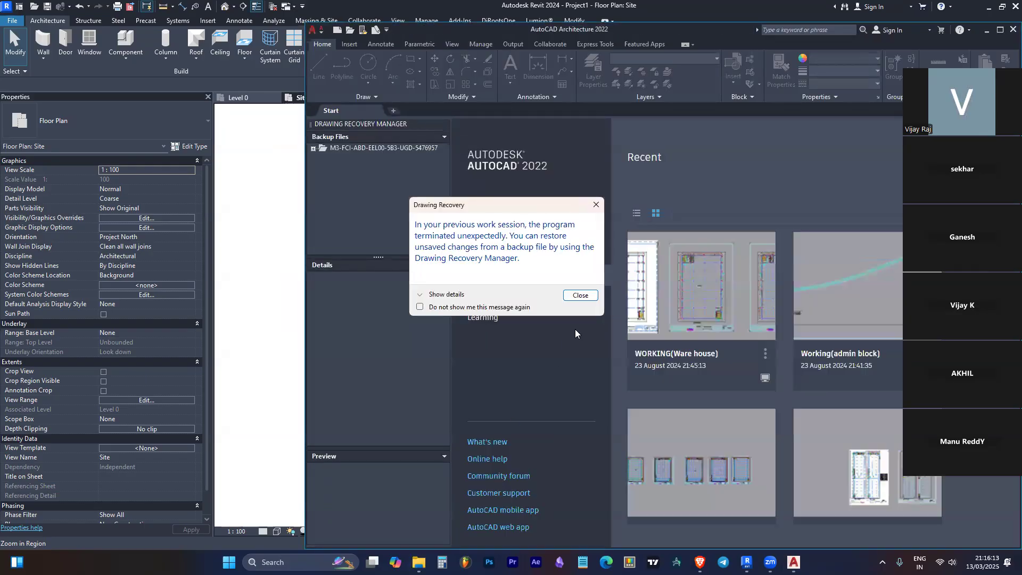
Step: Dismiss the Drawing Recovery notice, maximize the AutoCAD window and open the recent Site plan drawing
click(596, 205)
scroll(700, 351, down, 3)
scroll(745, 334, up, 3)
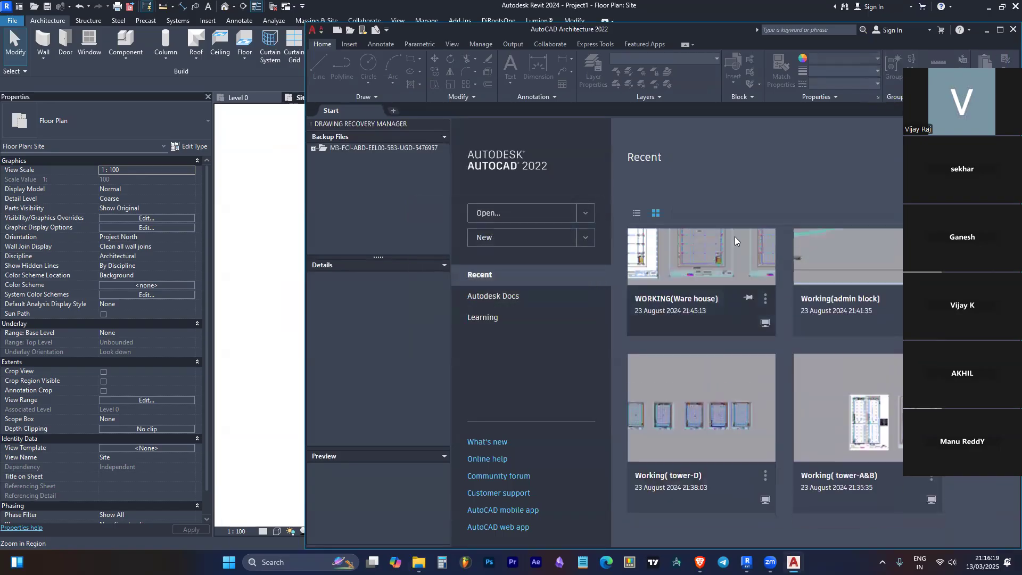
click(1000, 32)
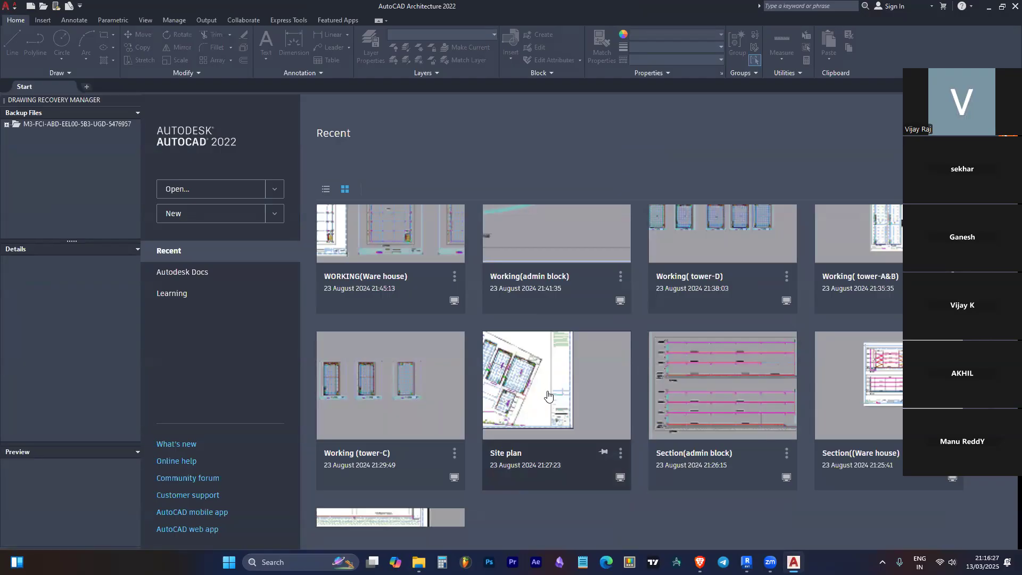
click(603, 438)
click(519, 254)
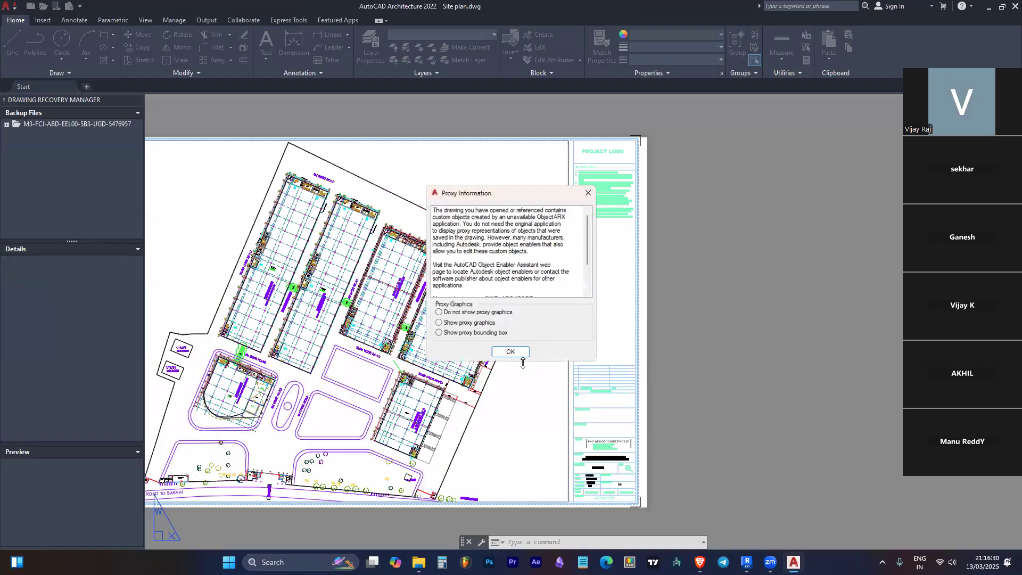
Step: Dismiss the proxy information notice and switch the Site plan drawing to model space
click(524, 353)
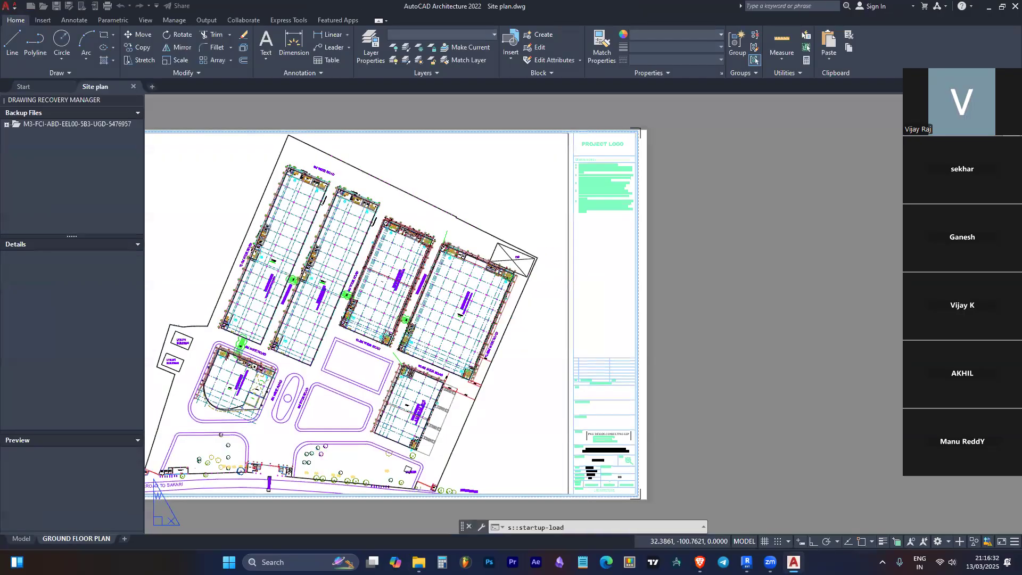
key(Escape)
click(22, 538)
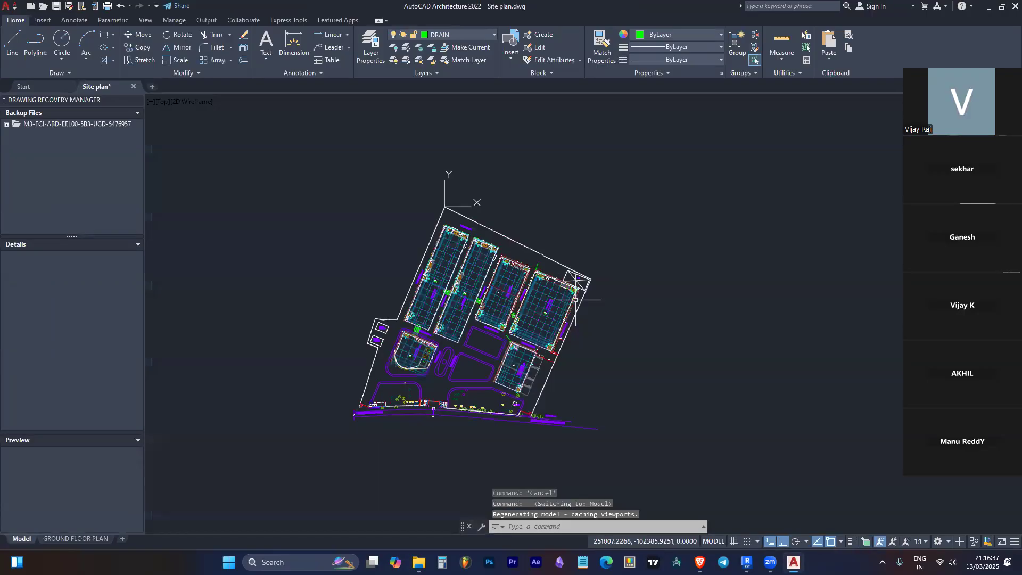
Step: Examine the site's building blocks, internal roads and the boundary along the road to Sakari
scroll(494, 262, up, 5)
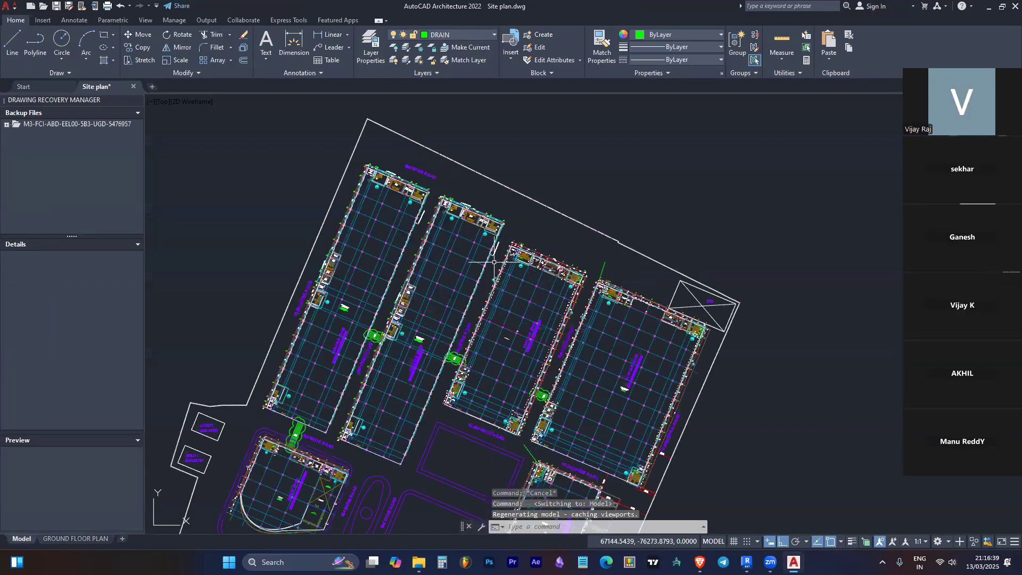
scroll(495, 262, up, 2)
scroll(566, 179, down, 3)
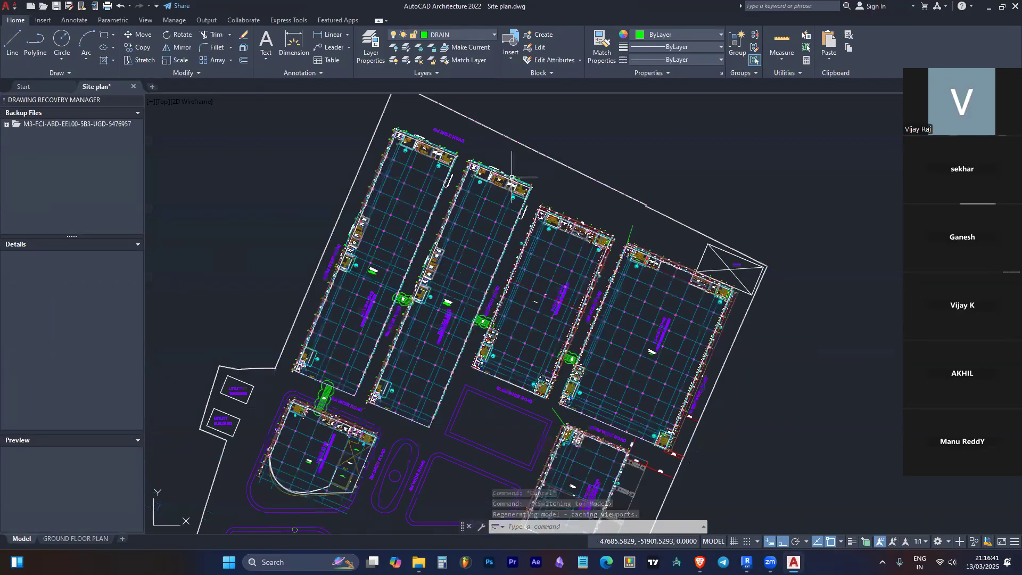
scroll(571, 291, down, 2)
scroll(572, 291, up, 5)
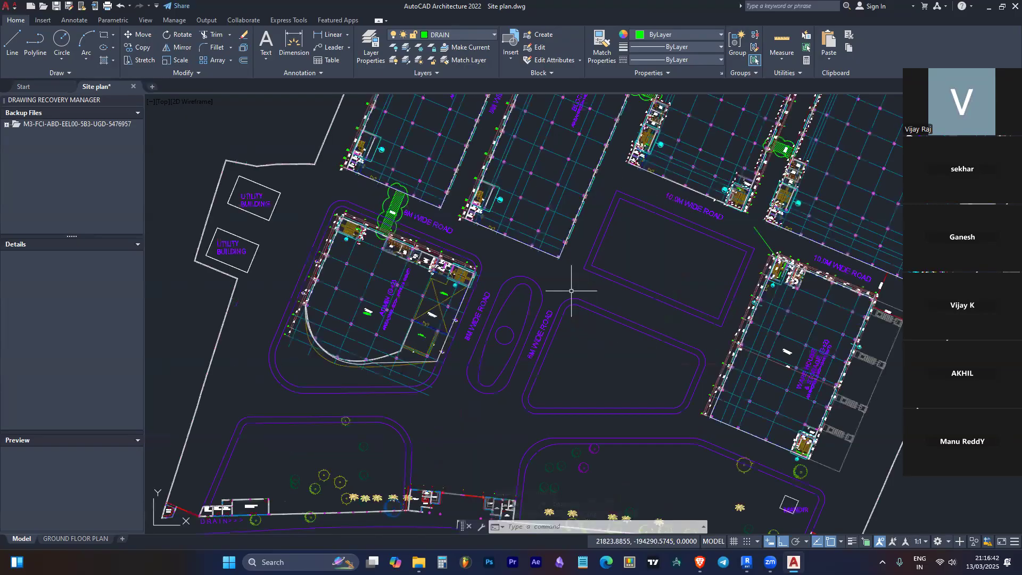
middle_drag(397, 329, 423, 206)
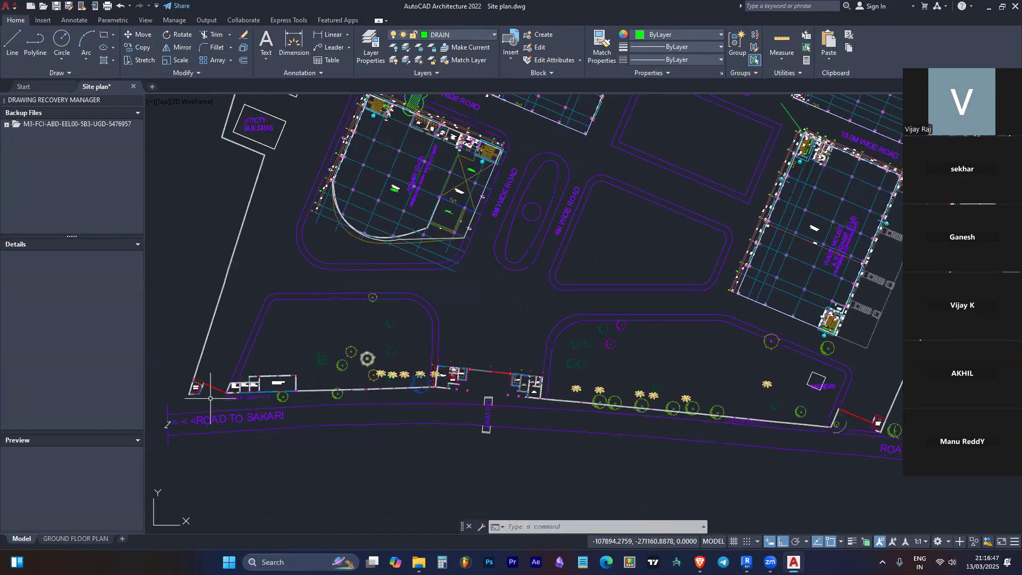
mouse_move(227, 390)
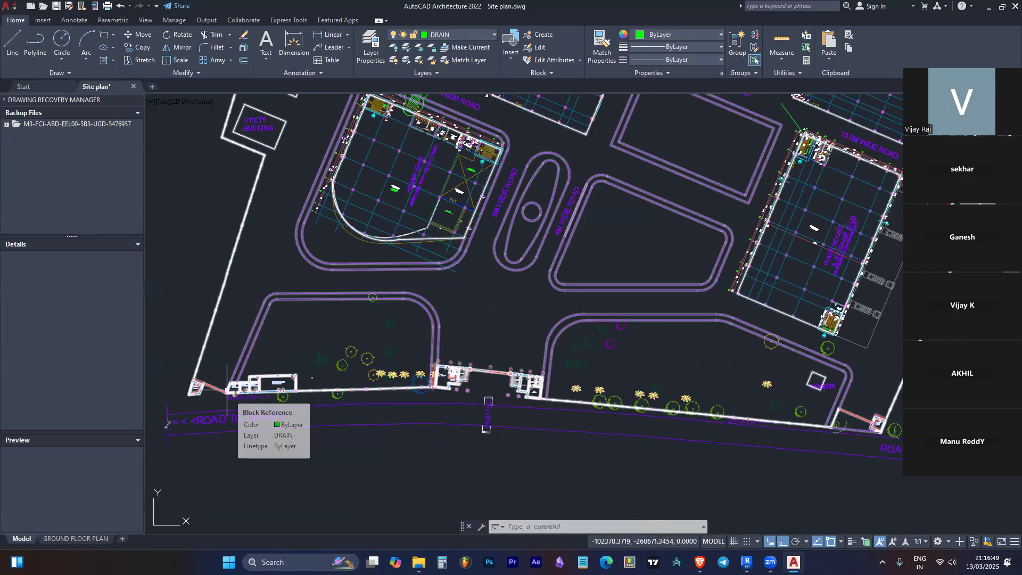
scroll(340, 322, down, 4)
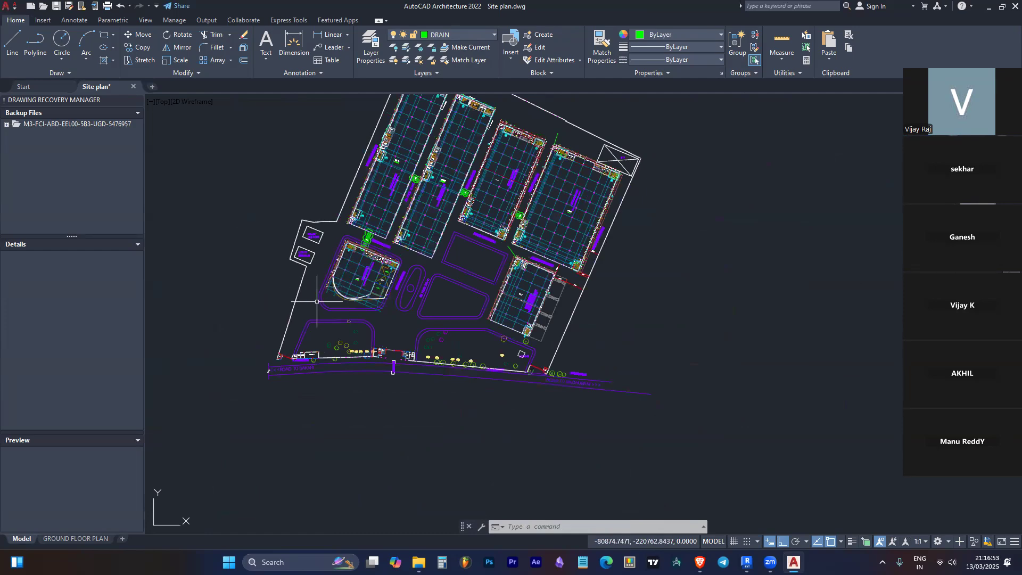
Step: Examine the overall site boundary, the utility buildings and the admin block beside the 8M wide road
scroll(355, 266, up, 2)
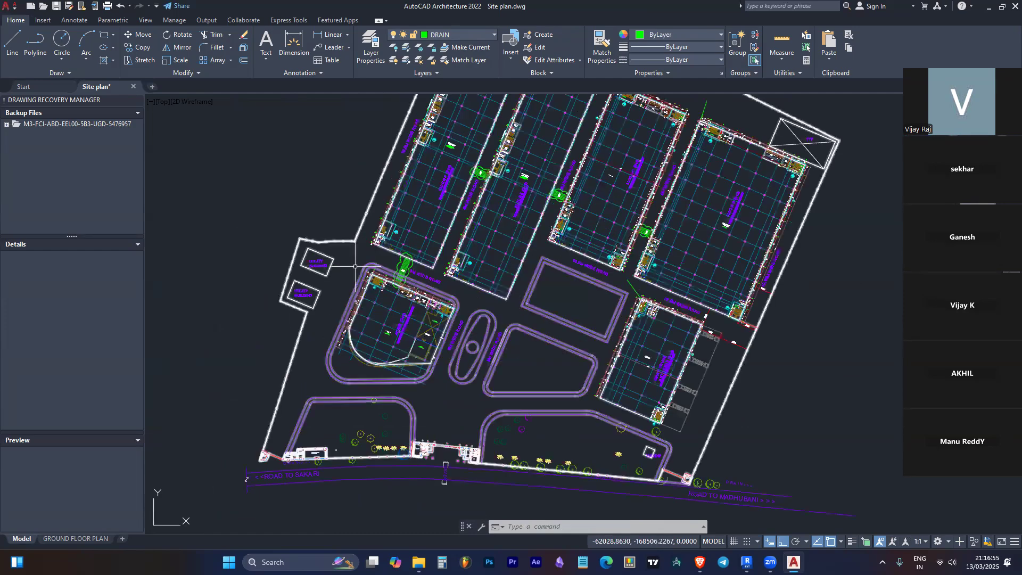
scroll(410, 301, down, 4)
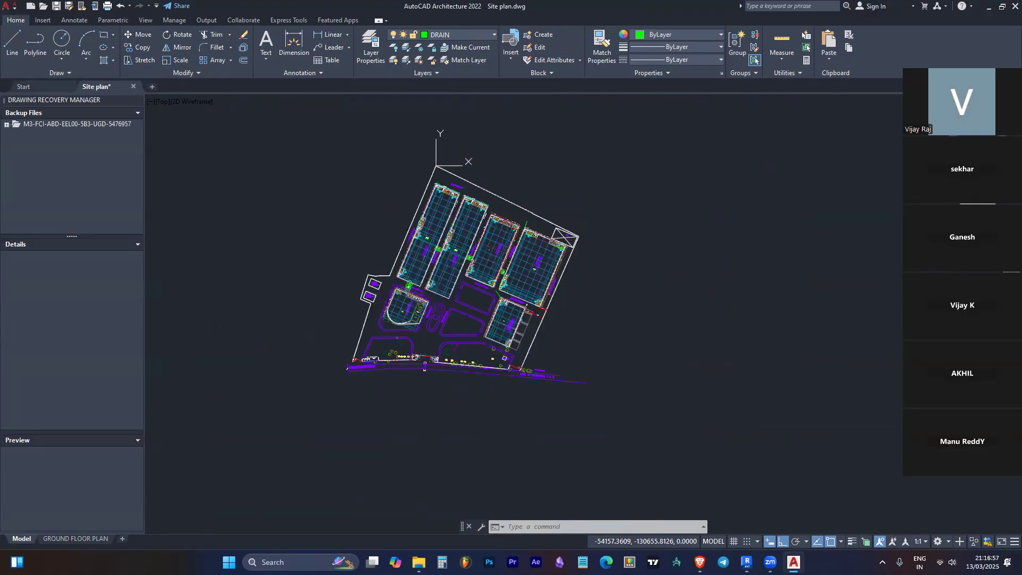
key(Escape)
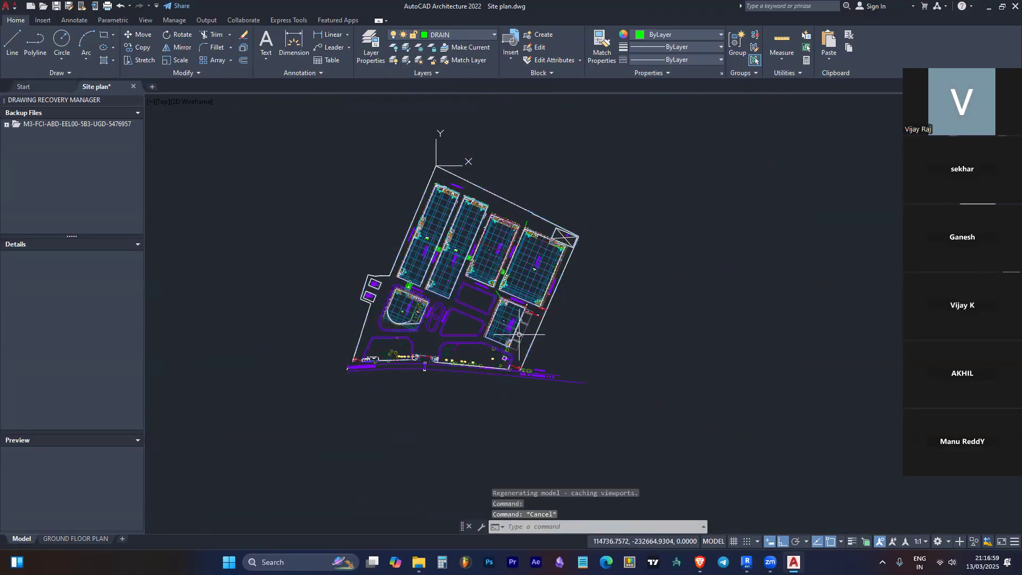
scroll(519, 334, up, 4)
scroll(554, 277, down, 4)
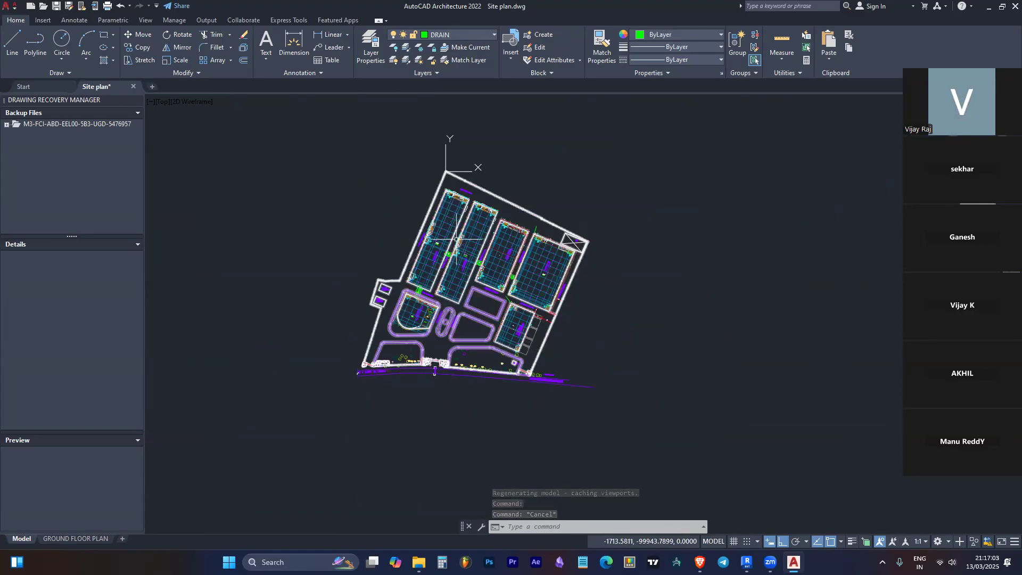
scroll(414, 306, up, 5)
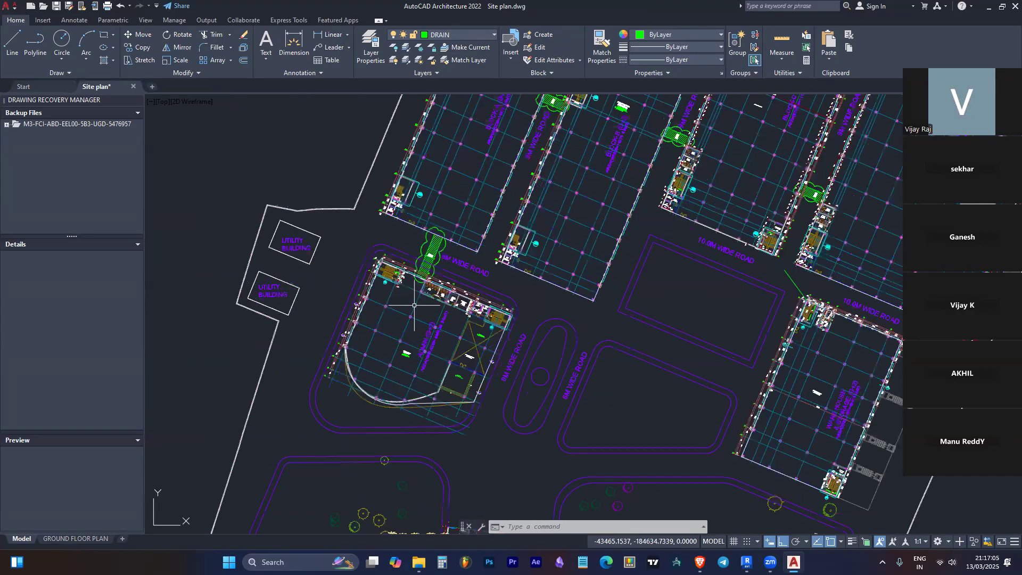
key(Escape)
key(Escape)
scroll(487, 310, down, 3)
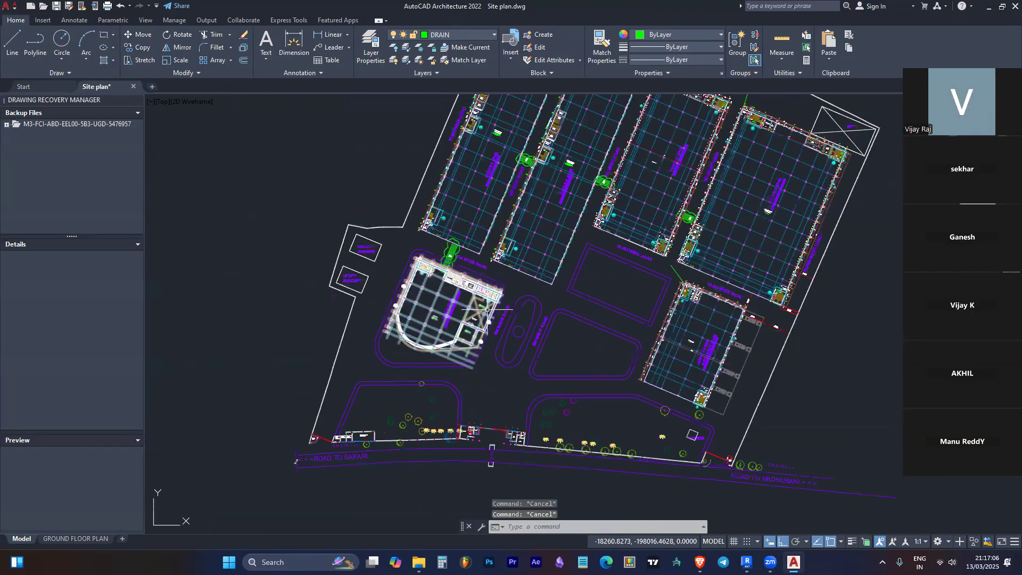
scroll(487, 309, down, 2)
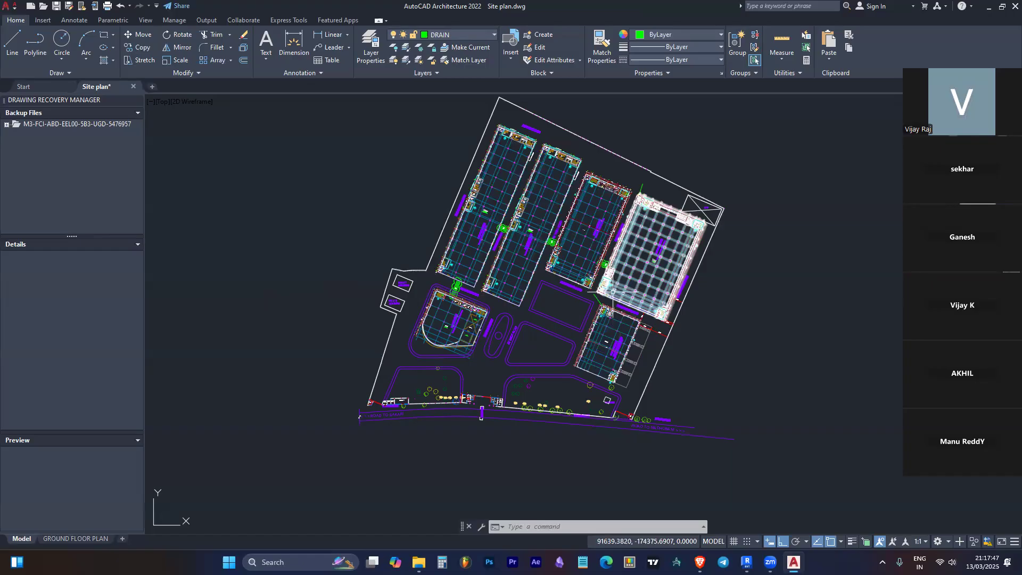
Step: Inspect the outer corner of the guard room at the site's southwest boundary and its coordinates
scroll(364, 408, up, 5)
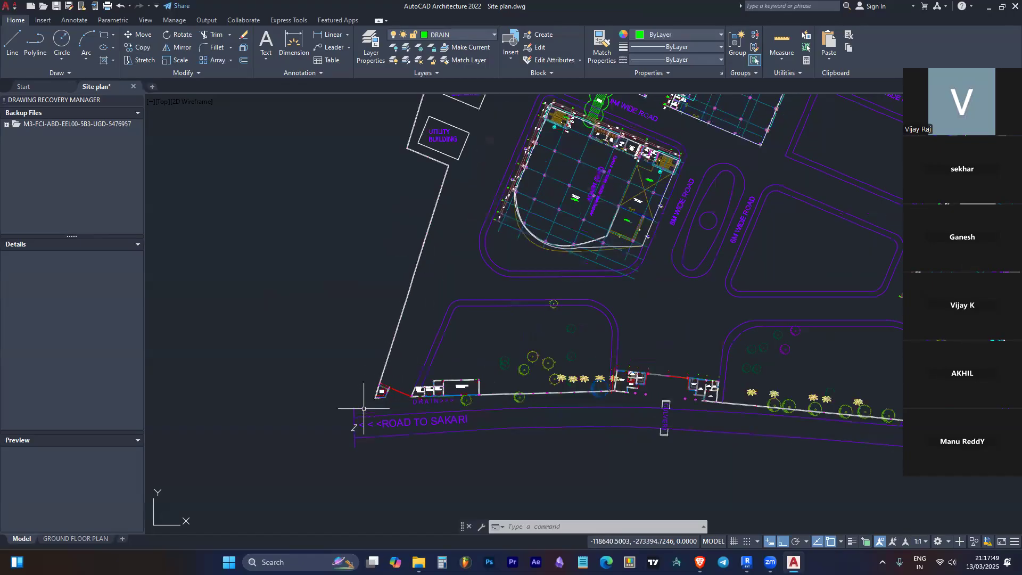
scroll(368, 404, up, 5)
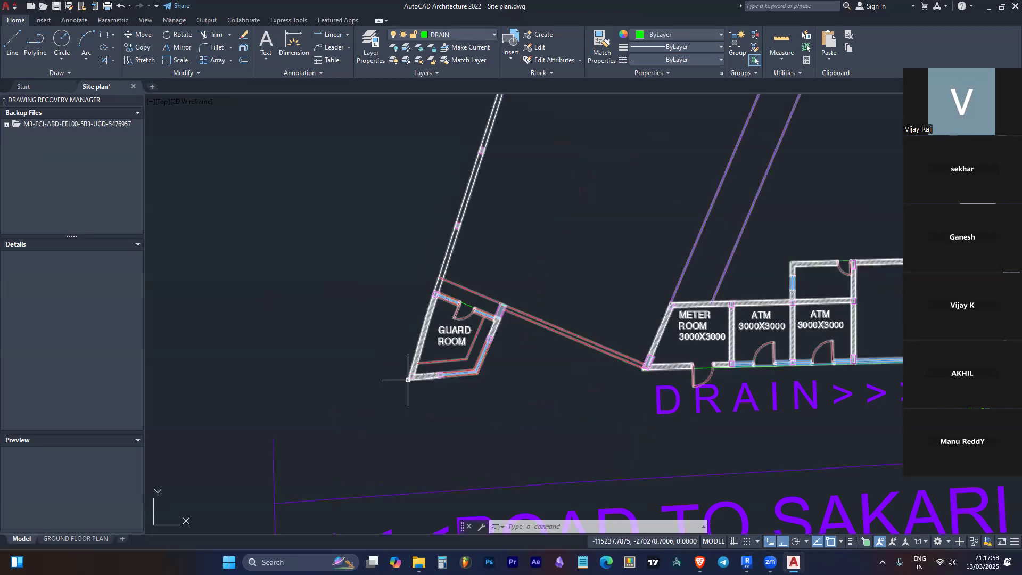
text(L)
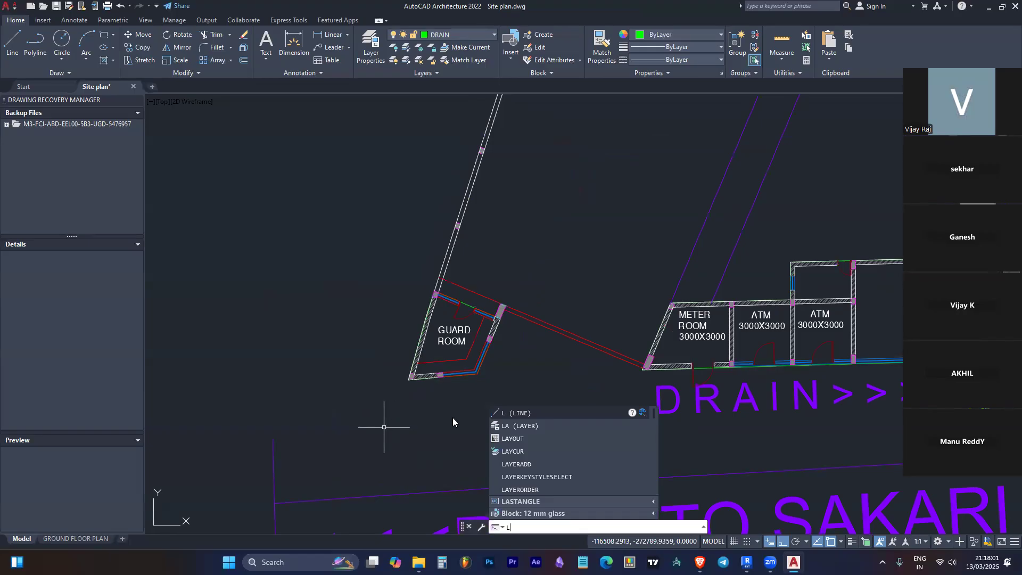
key(Escape)
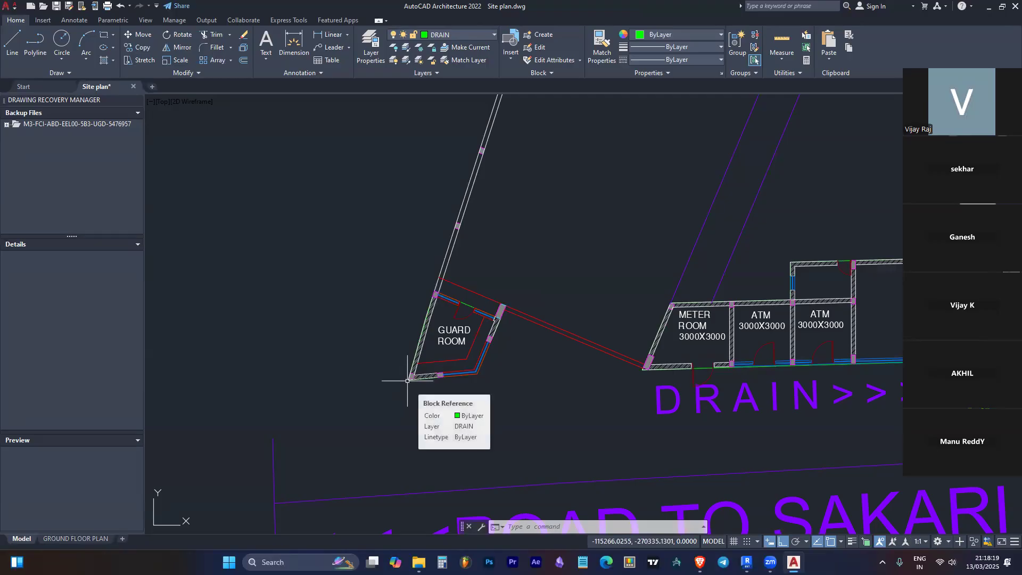
click(630, 541)
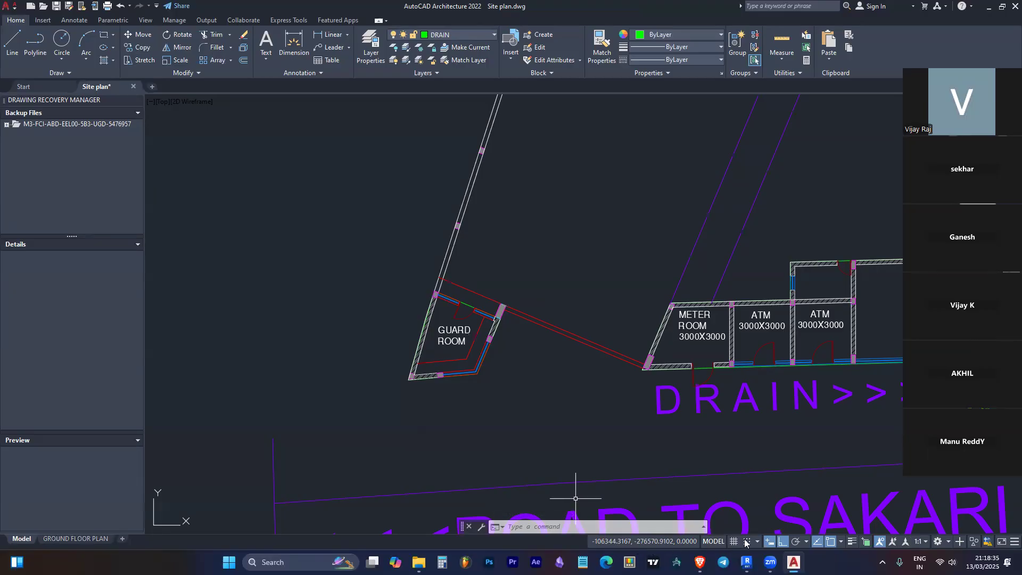
Step: Switch to Revit, check the survey point's coordinates and move the project base point onto the survey point
click(747, 562)
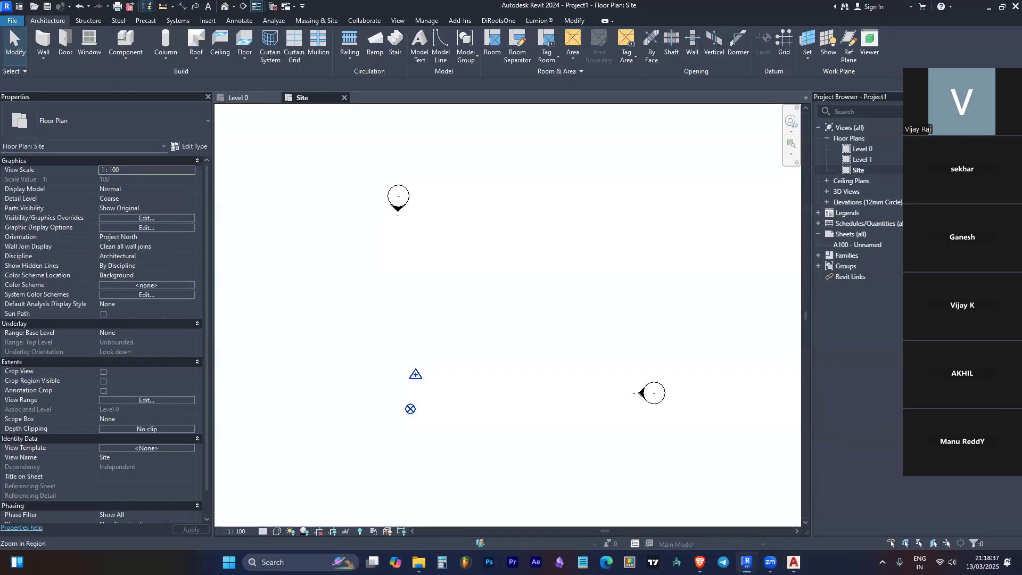
click(416, 375)
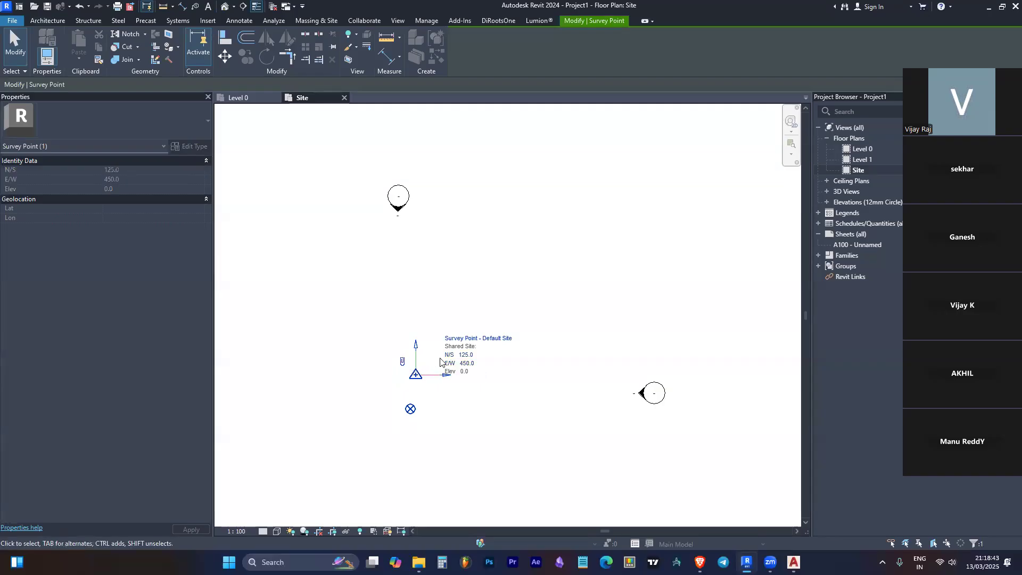
click(410, 411)
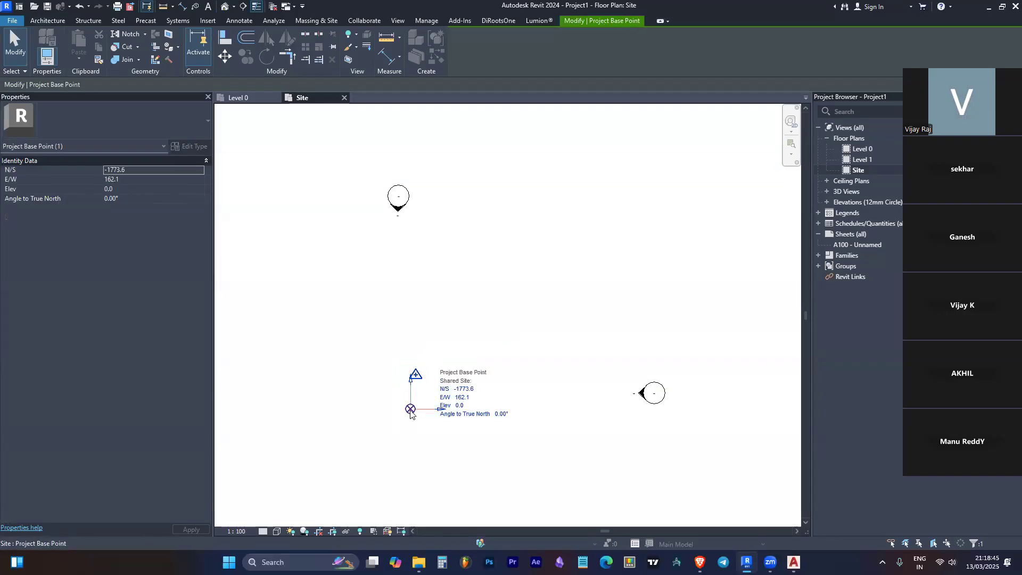
drag(410, 410, 414, 378)
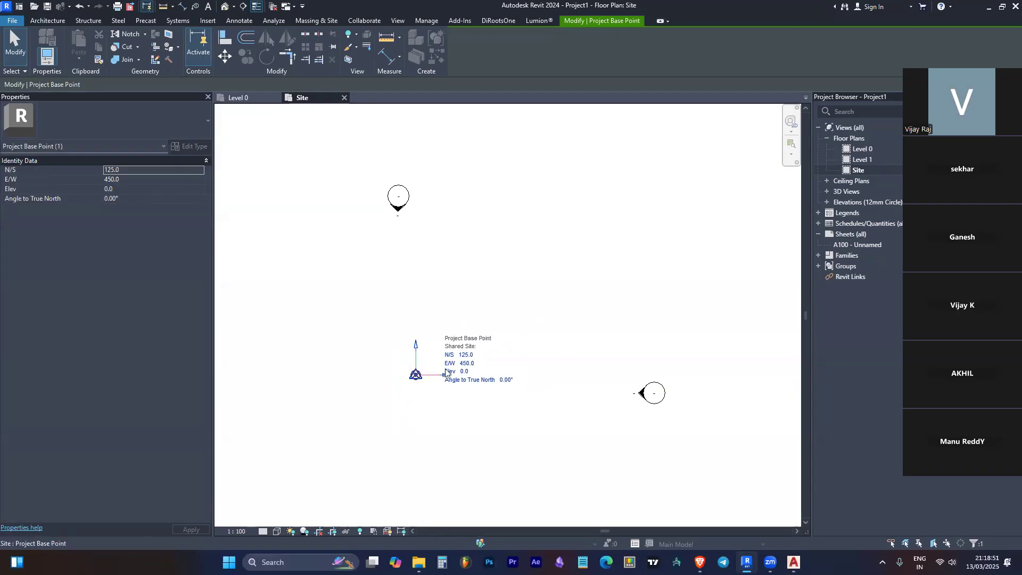
Step: Move the project base point northeast of the survey point, to about N/S 8798 and E/W 9035
key(Escape)
click(415, 375)
drag(417, 374, 571, 219)
key(Escape)
click(527, 231)
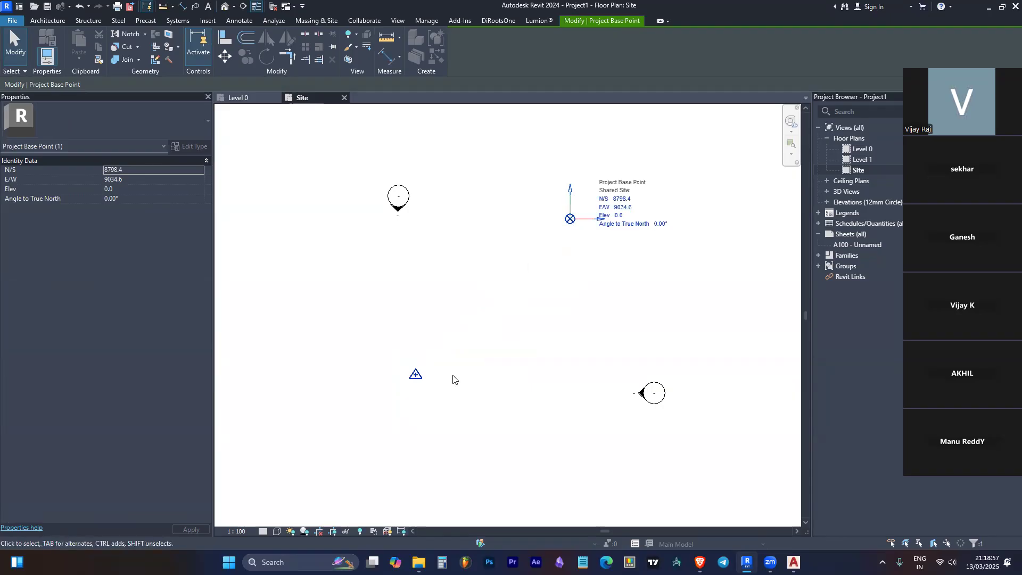
Step: Switch to AutoCAD and examine the corners of the admin block, the neighbouring building and the guard room boundary
click(794, 562)
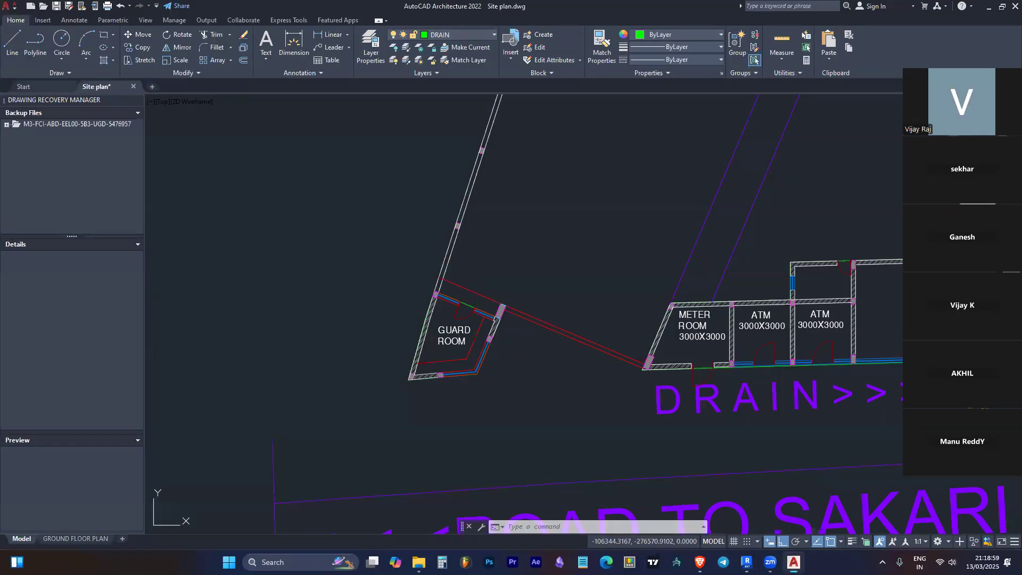
scroll(396, 310, down, 10)
scroll(396, 311, up, 2)
scroll(397, 310, up, 6)
scroll(541, 294, down, 3)
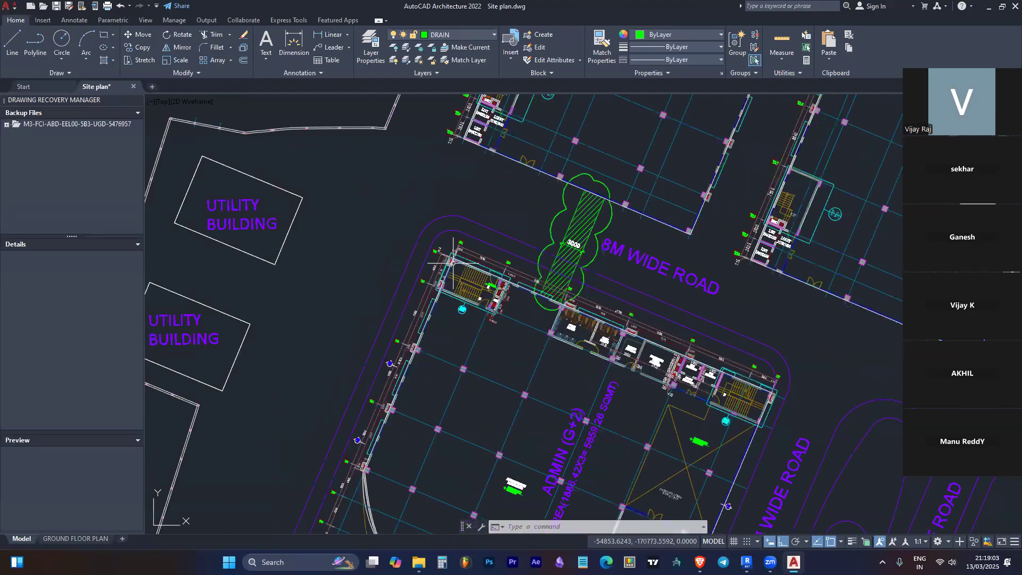
scroll(540, 295, down, 3)
scroll(527, 254, up, 6)
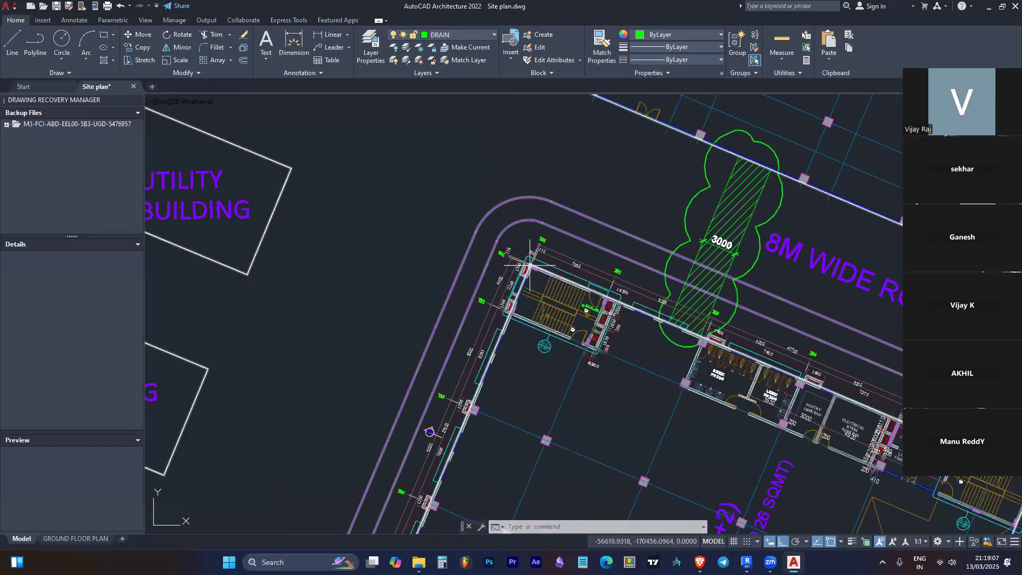
scroll(531, 238, down, 6)
scroll(520, 238, up, 4)
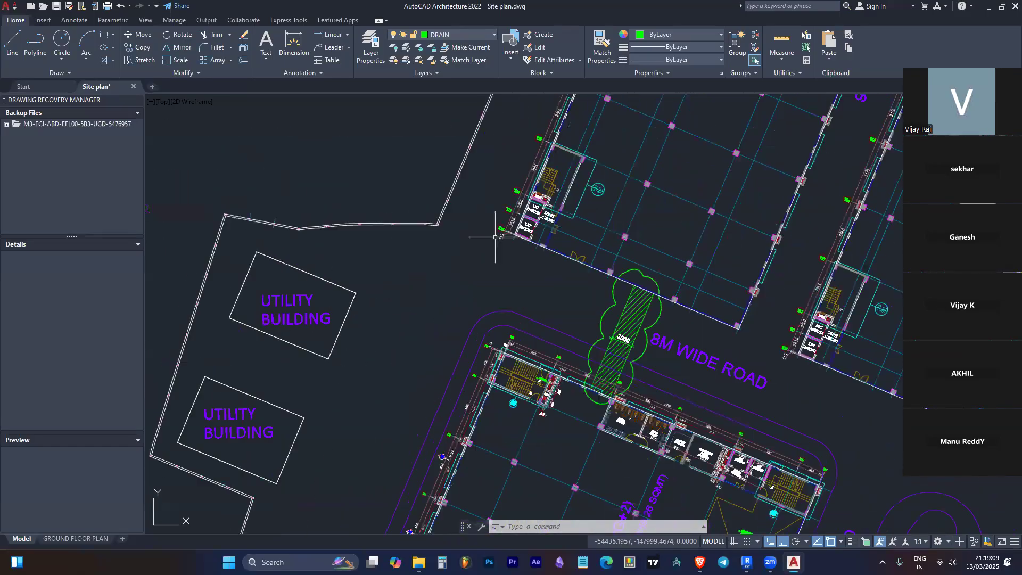
scroll(508, 239, down, 6)
scroll(467, 402, up, 7)
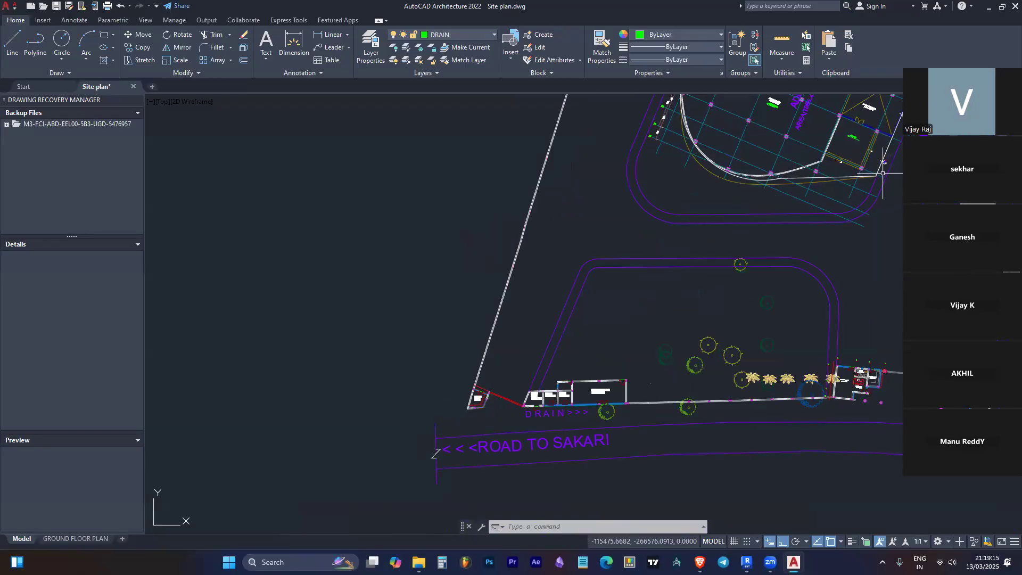
Step: Return to the Revit site plan and move the project base point back onto the survey point
click(995, 8)
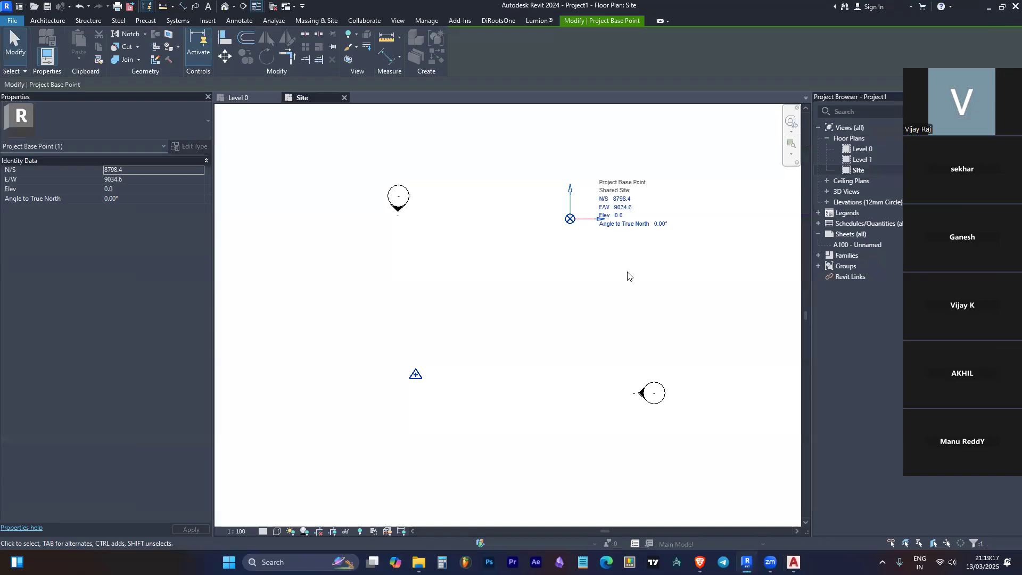
click(628, 276)
scroll(664, 265, down, 1)
click(594, 229)
drag(594, 229, 477, 346)
click(527, 347)
scroll(527, 347, down, 1)
scroll(528, 347, down, 3)
scroll(543, 356, up, 2)
Step: Check the coinciding survey and project base points and the extent of the South elevation marker
drag(541, 346, 483, 378)
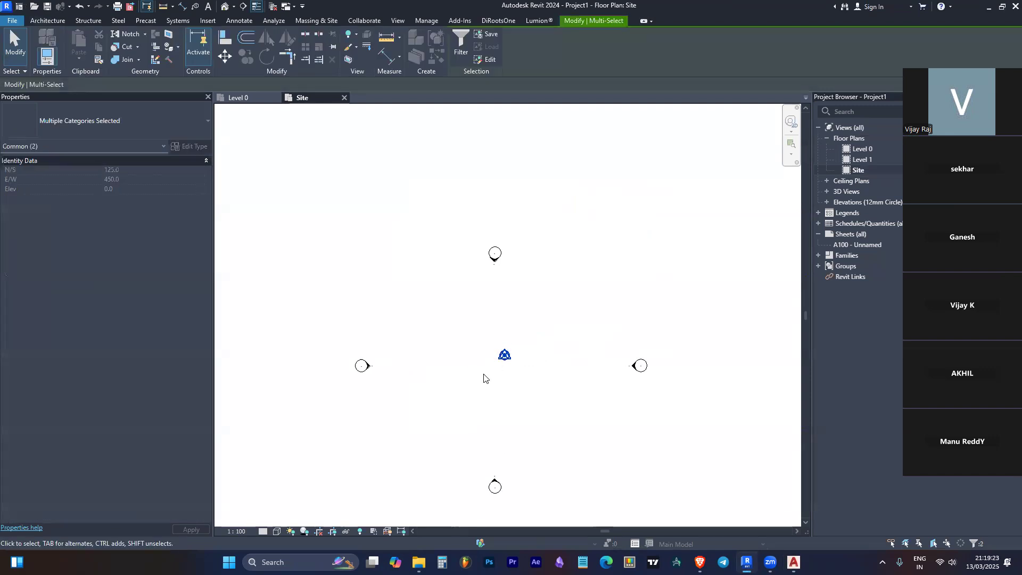
click(493, 484)
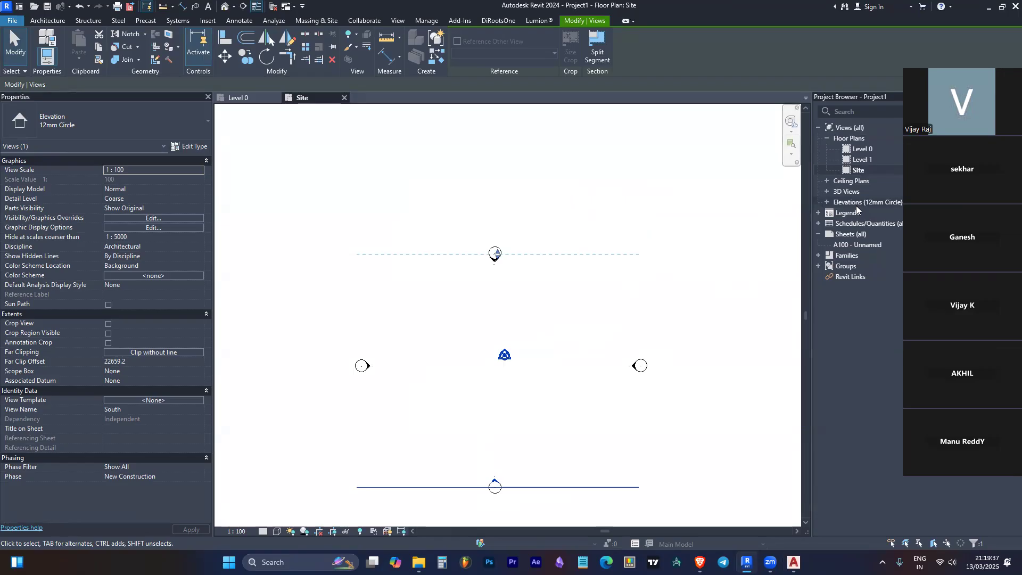
click(587, 193)
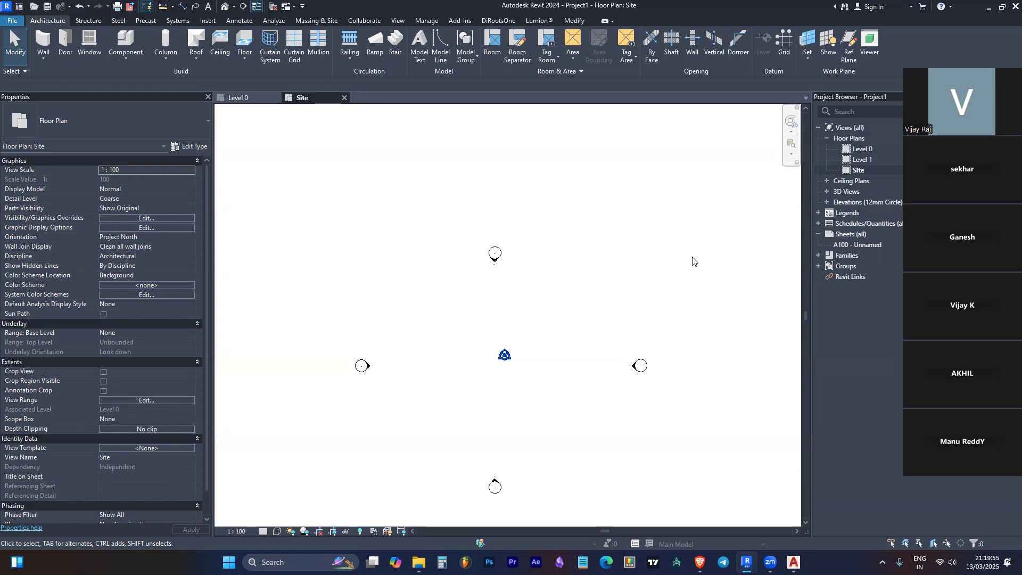
Step: Separate the coinciding points, placing the survey point to the southwest and the project base point to the northeast
click(504, 355)
drag(505, 356, 498, 383)
click(592, 395)
click(499, 383)
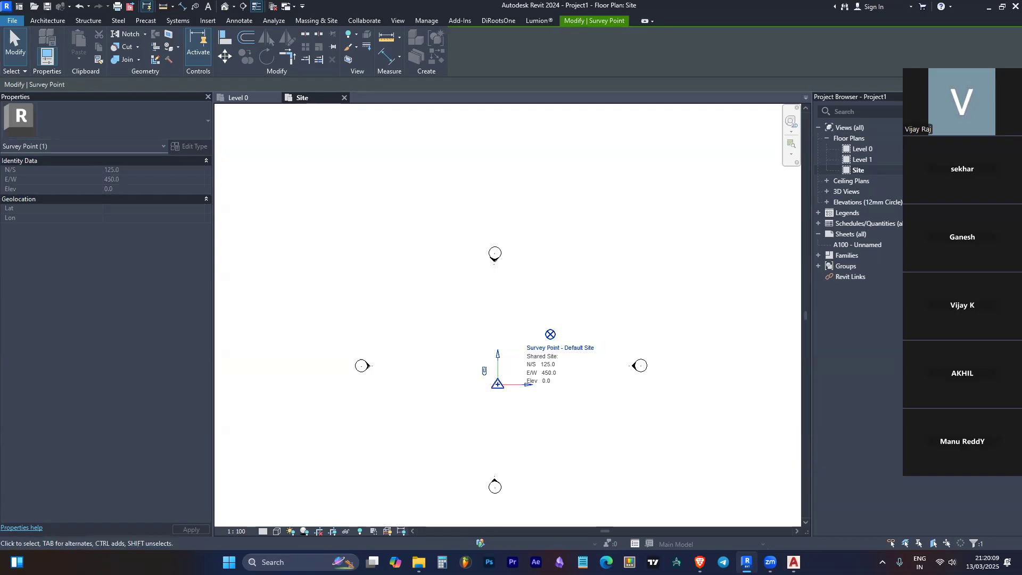
Step: Switch to AutoCAD to examine the guard room corner and the whole site boundary, and return to the survey point in Revit
click(794, 562)
scroll(377, 410, down, 6)
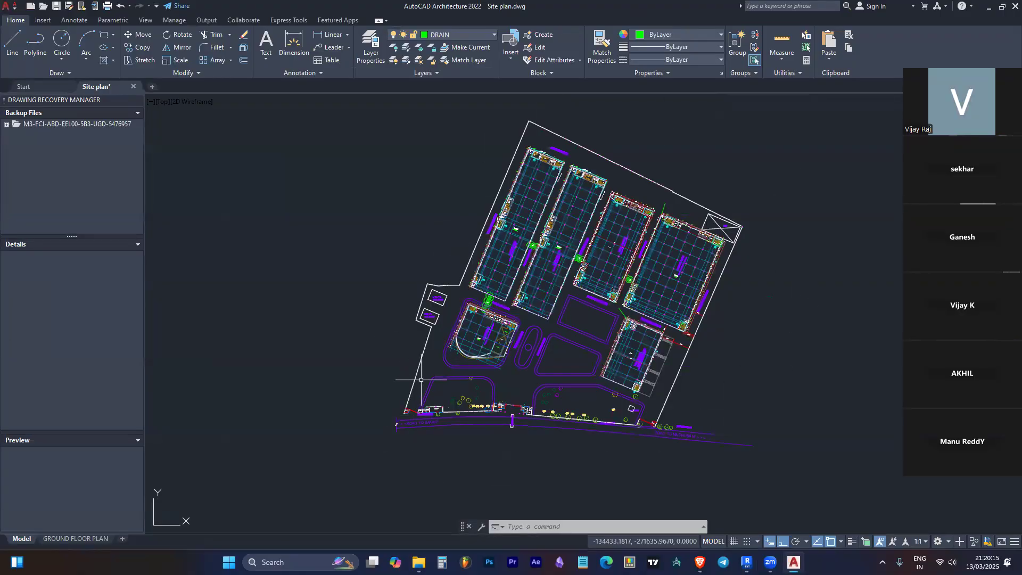
scroll(421, 413, up, 5)
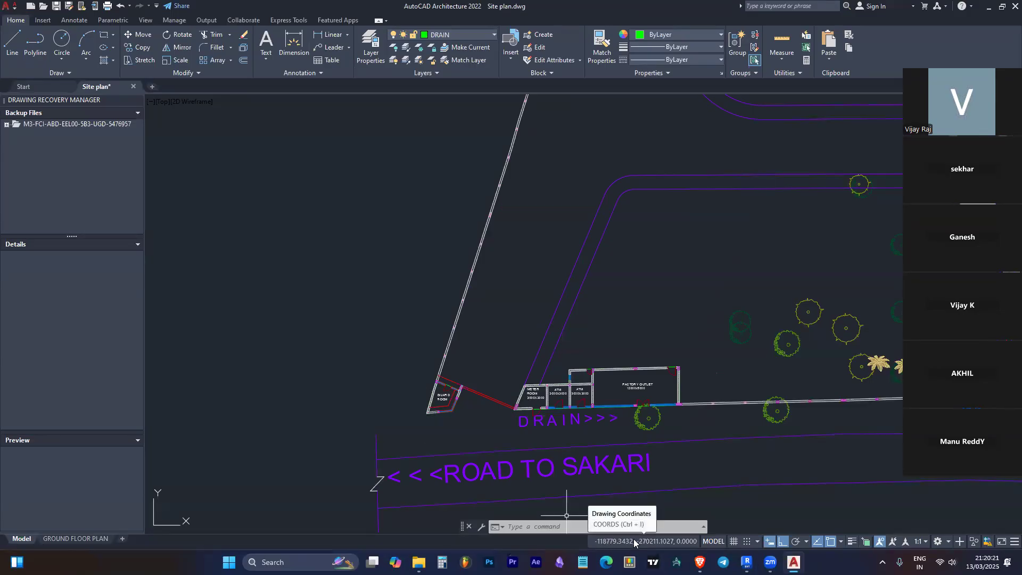
scroll(369, 314, down, 2)
scroll(367, 312, down, 6)
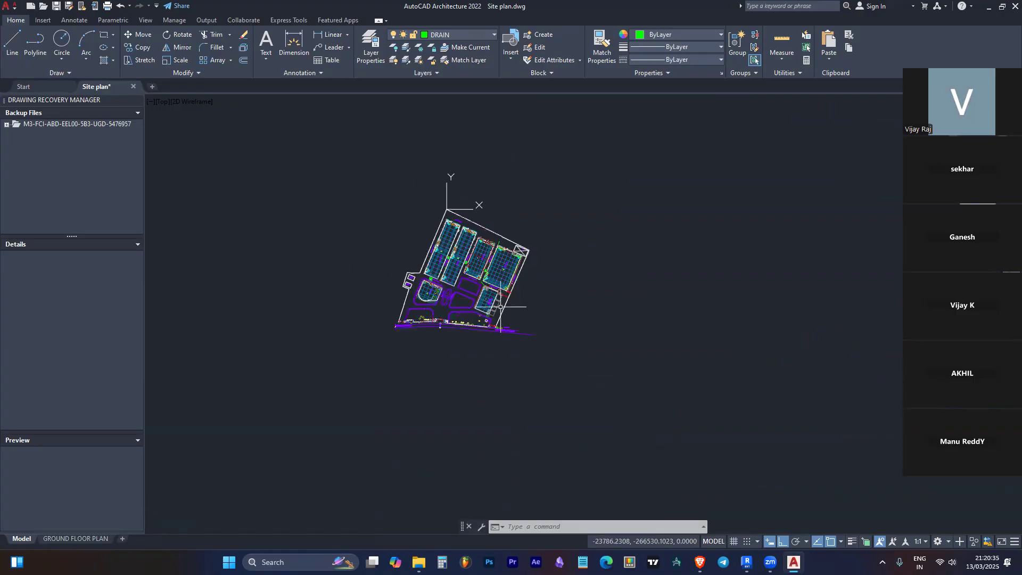
scroll(441, 321, up, 5)
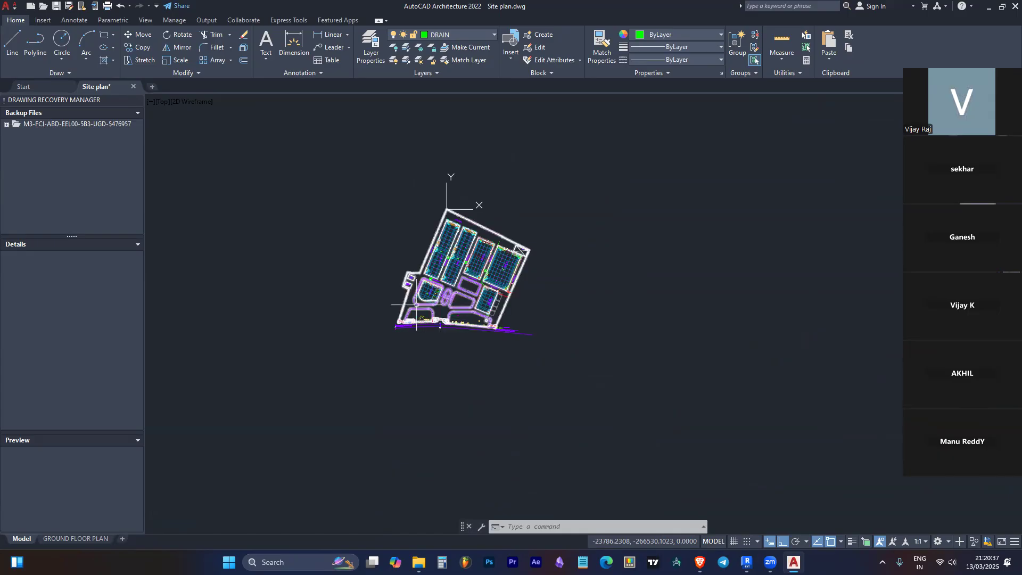
scroll(392, 413, down, 2)
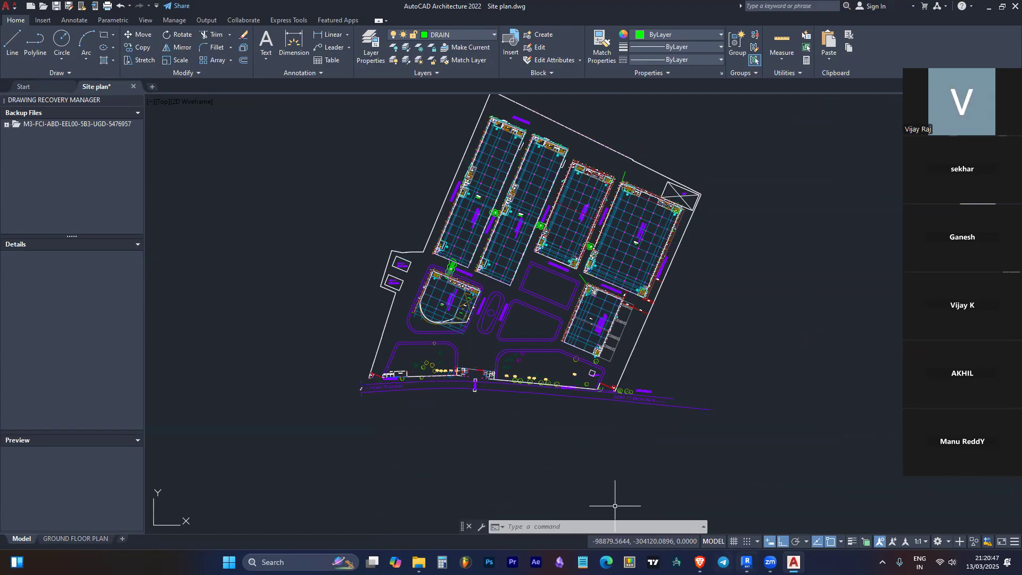
mouse_move(747, 563)
click(747, 533)
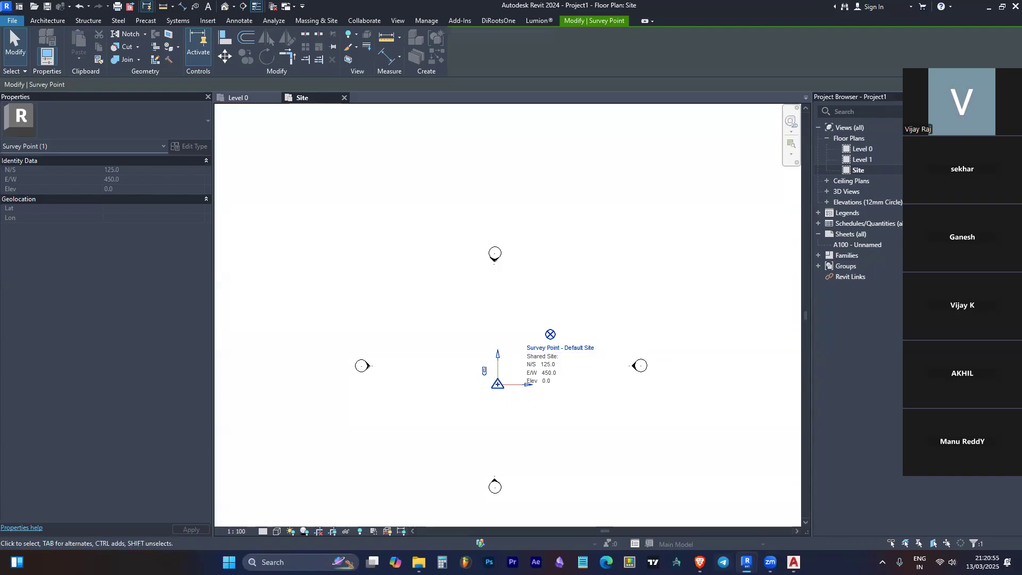
Step: Switch back to AutoCAD and take a screen snip of the drawing coordinates for the guard room's outer corner
click(793, 562)
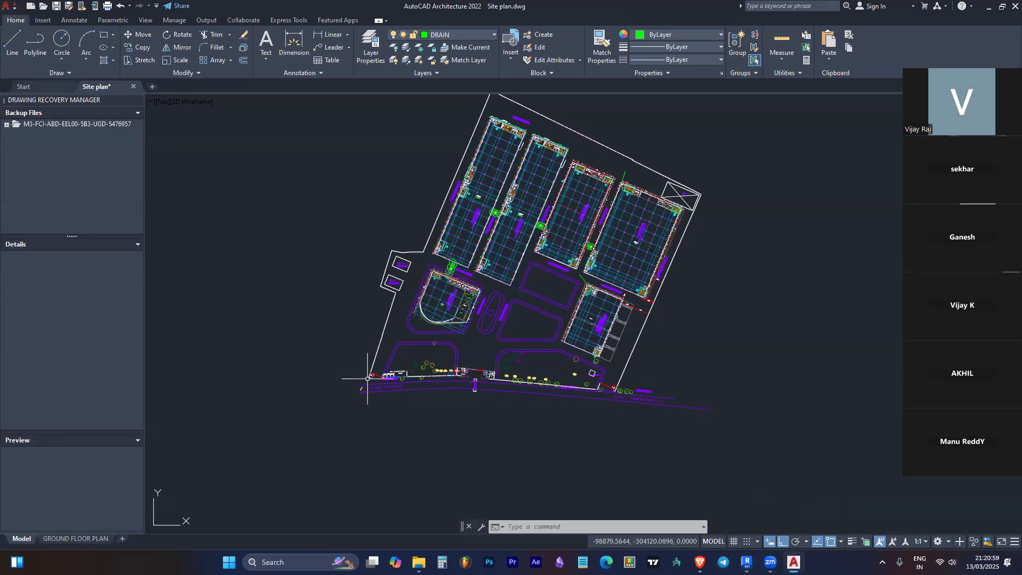
mouse_move(368, 379)
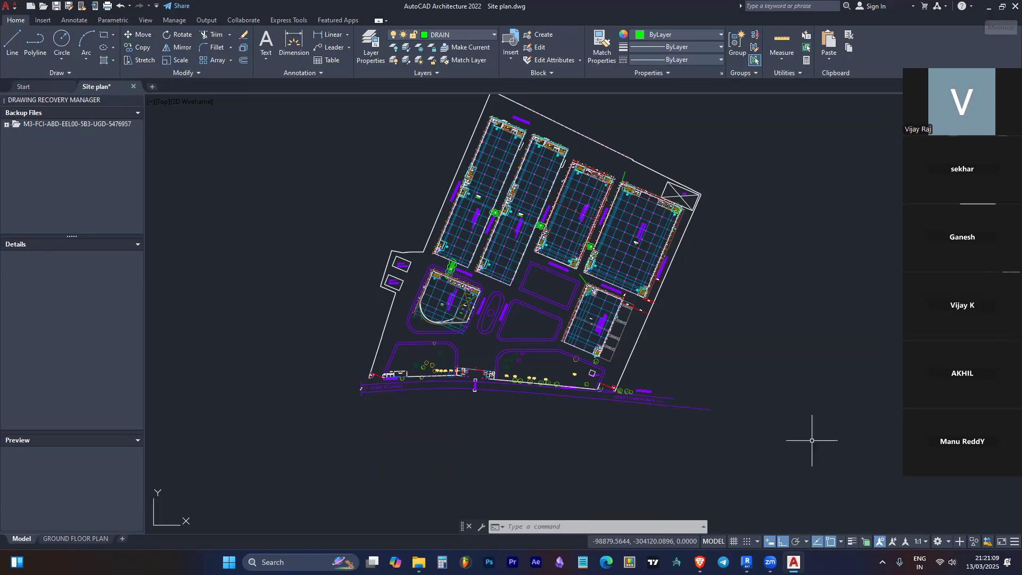
scroll(348, 384, up, 5)
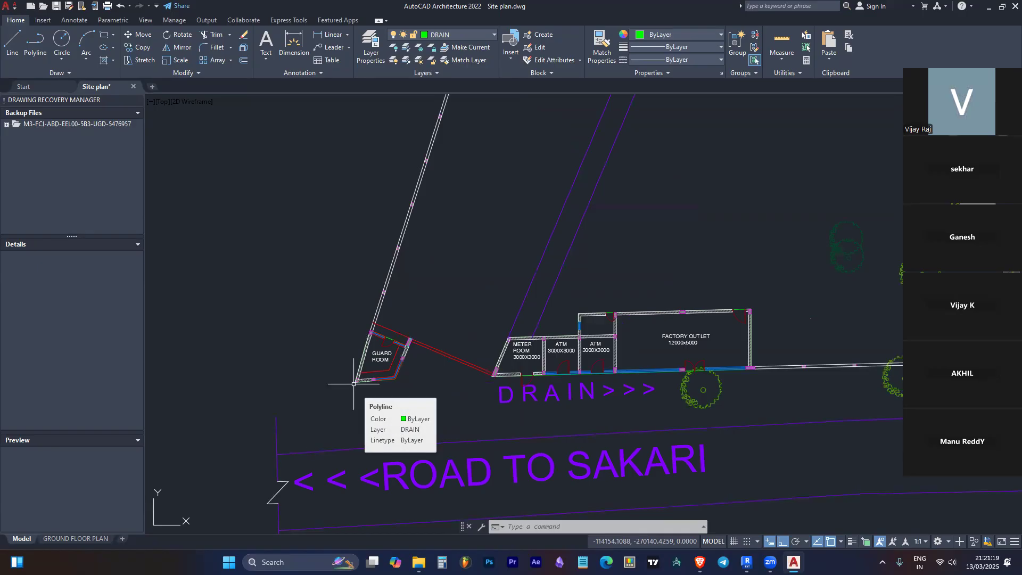
key(super+shift+s)
drag(690, 515, 568, 555)
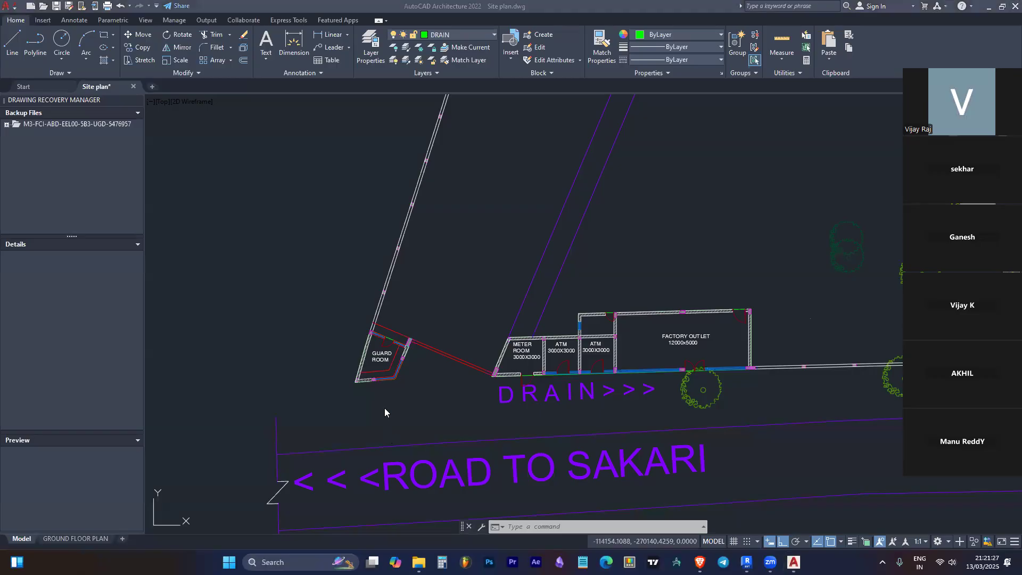
click(336, 393)
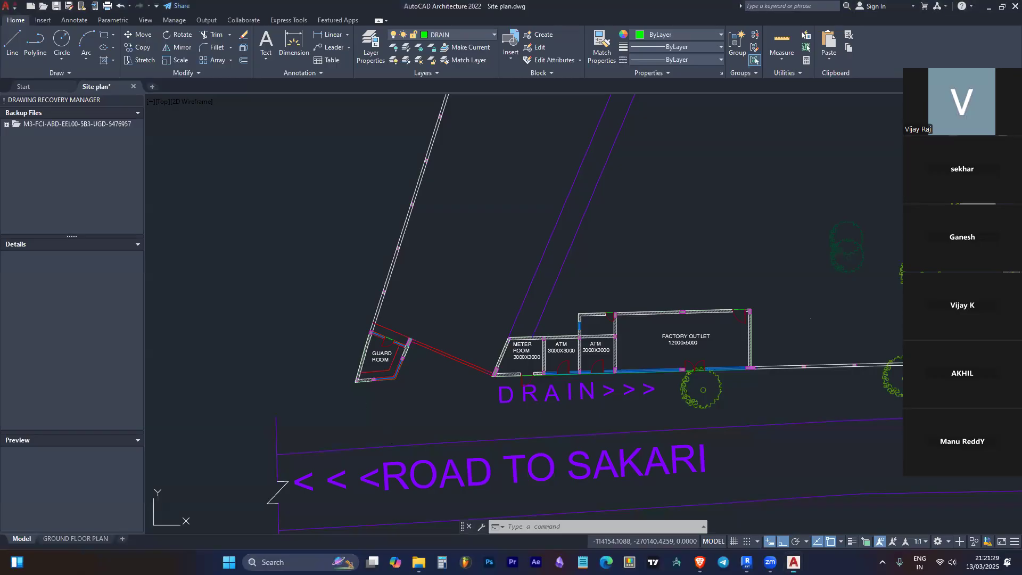
Step: Draw a vertical line about 30,300 units long, running south from the point -116407.2419,-271363.1123 beside the guard room
text(L)
key(Return)
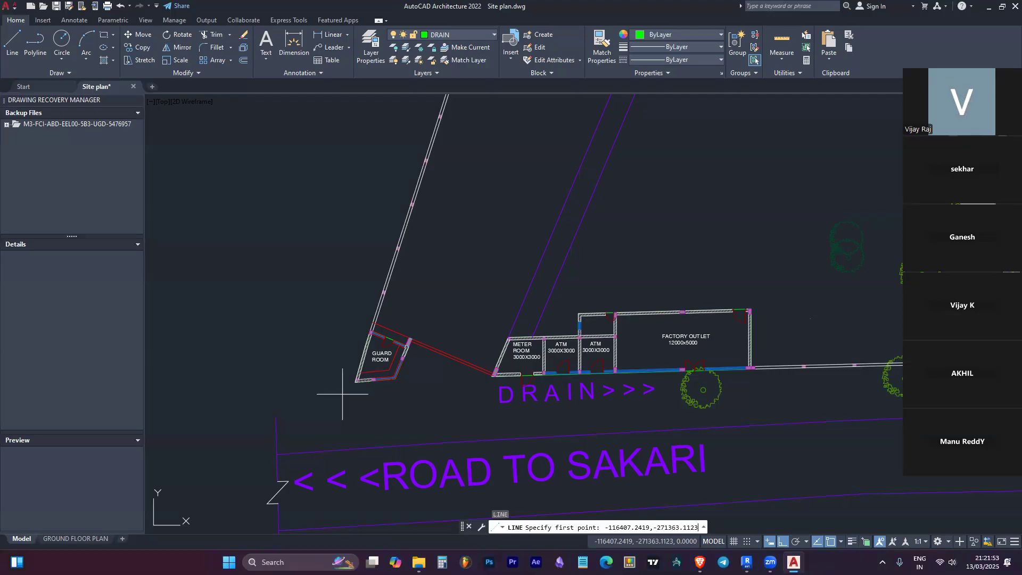
key(Return)
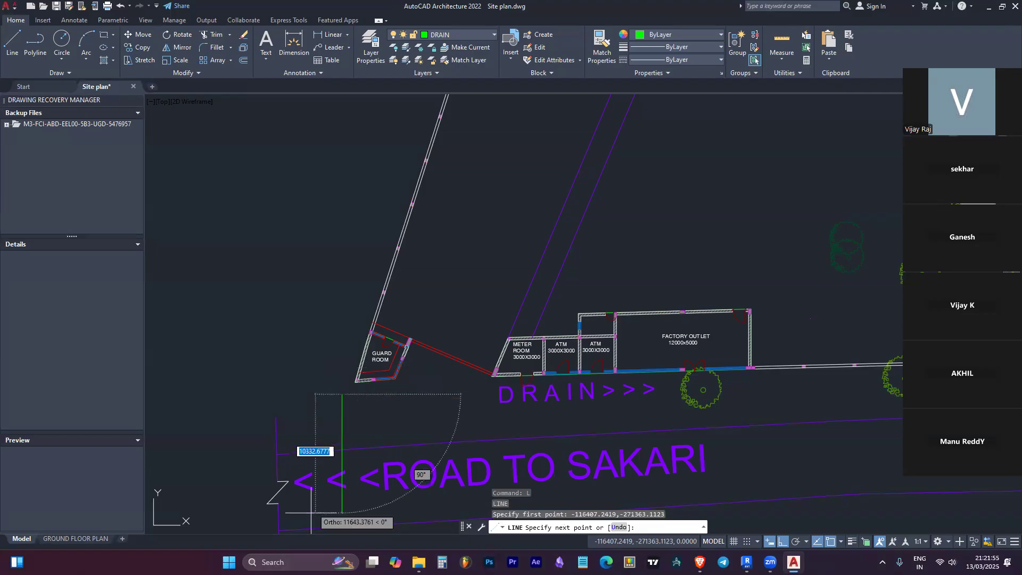
middle_drag(348, 494, 417, 410)
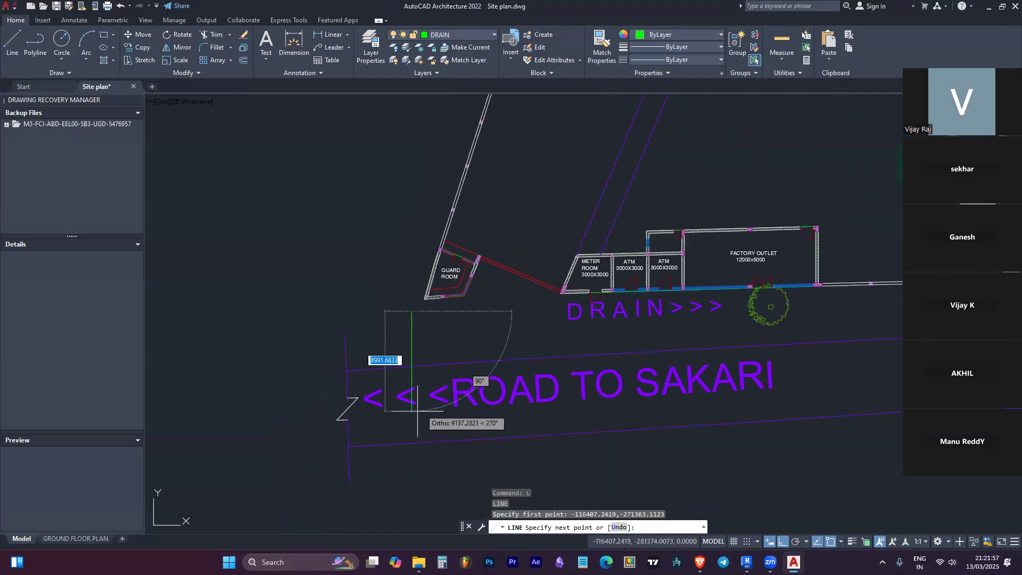
scroll(507, 380, down, 8)
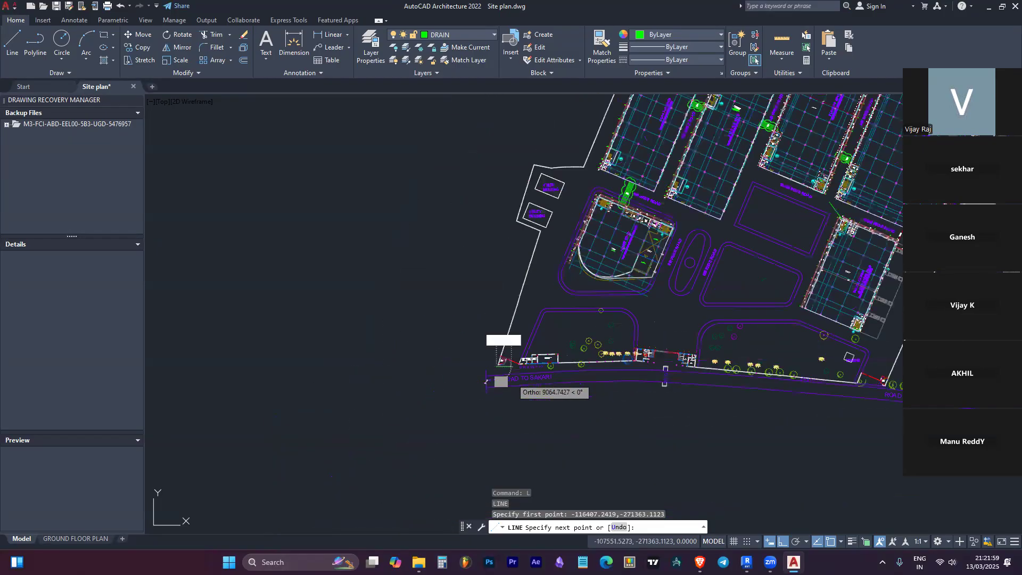
scroll(422, 420, up, 5)
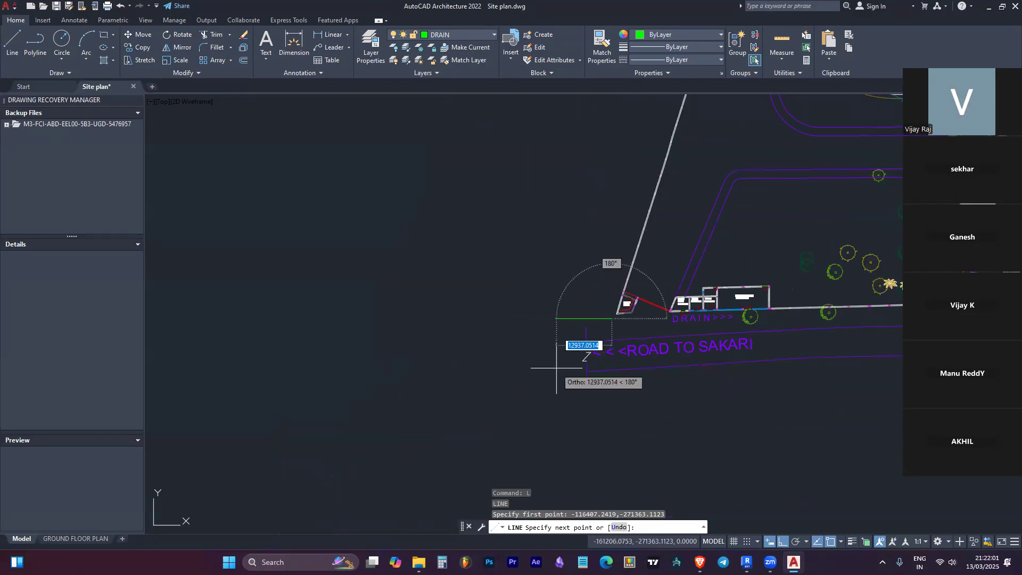
scroll(601, 405, down, 5)
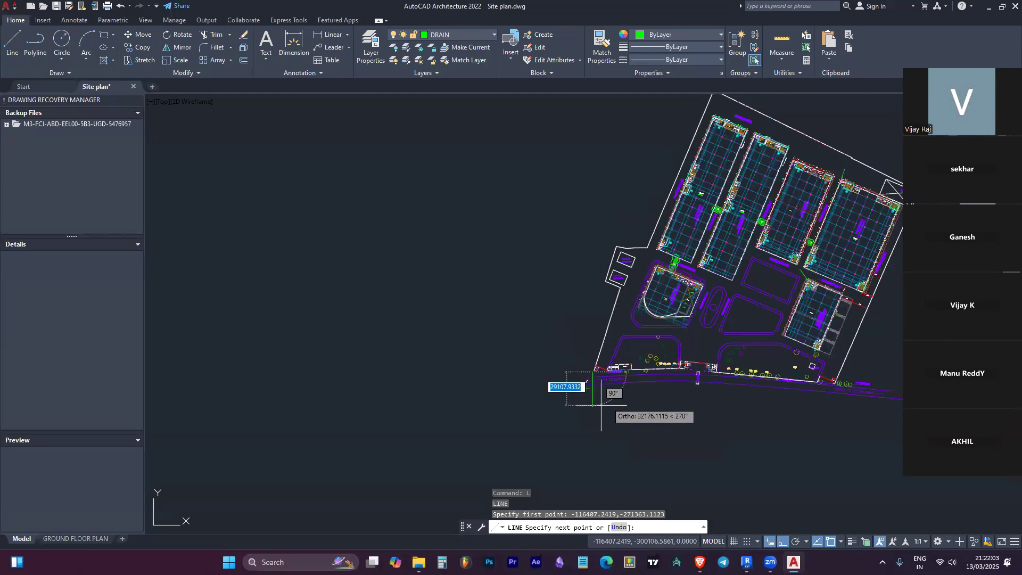
scroll(601, 405, up, 4)
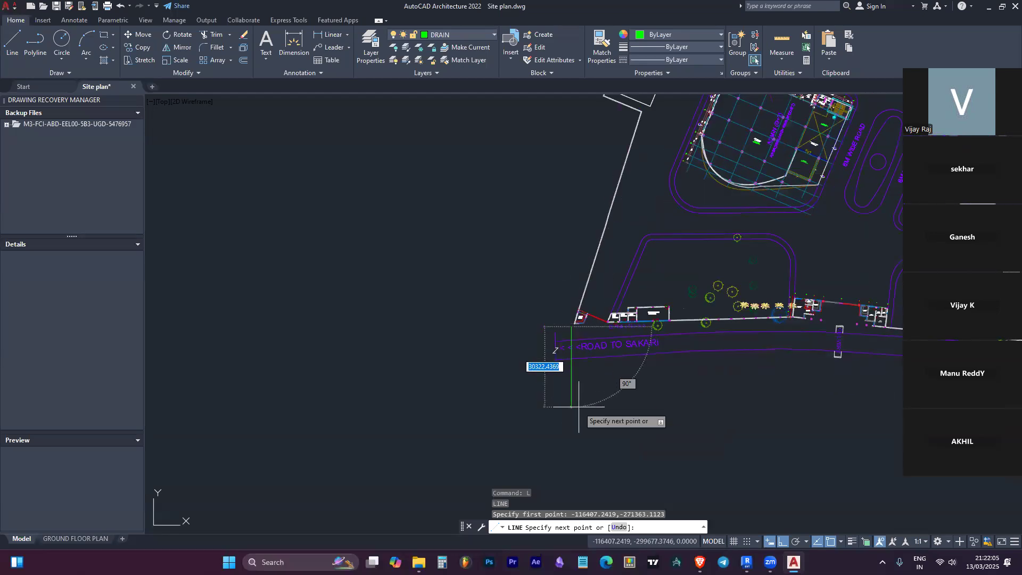
key(Escape)
key(Escape)
Step: Stretch the vertical line's upper endpoint onto the outer corner of the guard room
scroll(561, 344, up, 5)
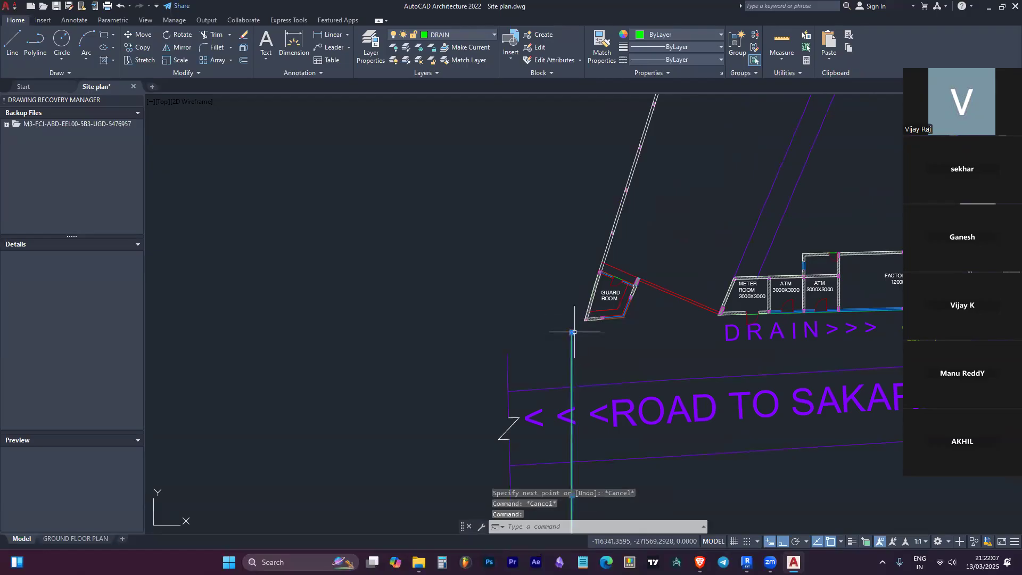
mouse_move(571, 333)
scroll(559, 330, up, 4)
click(590, 339)
key(Escape)
click(590, 338)
click(625, 308)
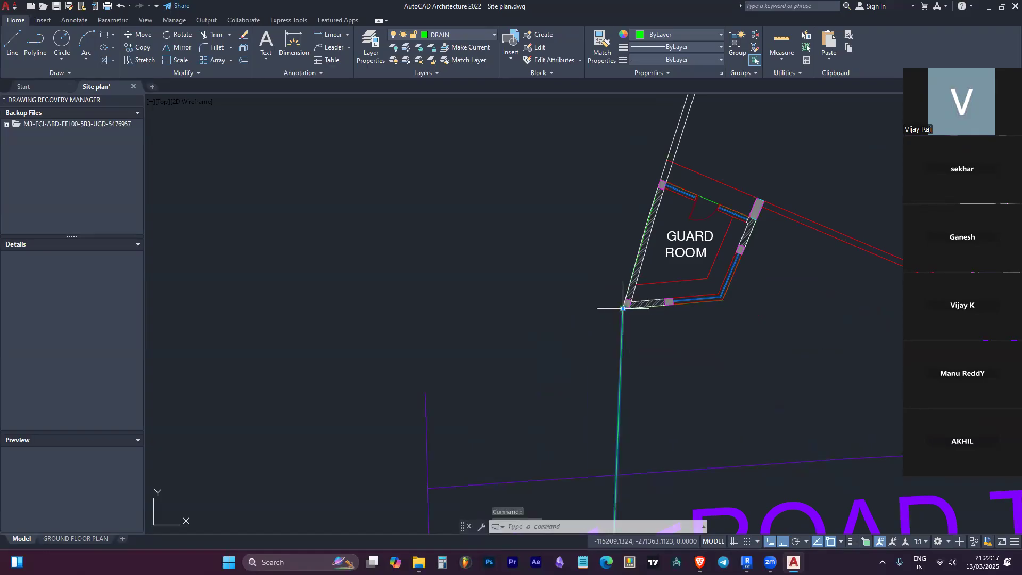
key(Escape)
Step: Check the drawing coordinates at the line's upper endpoint and its position within the whole site plan
click(624, 317)
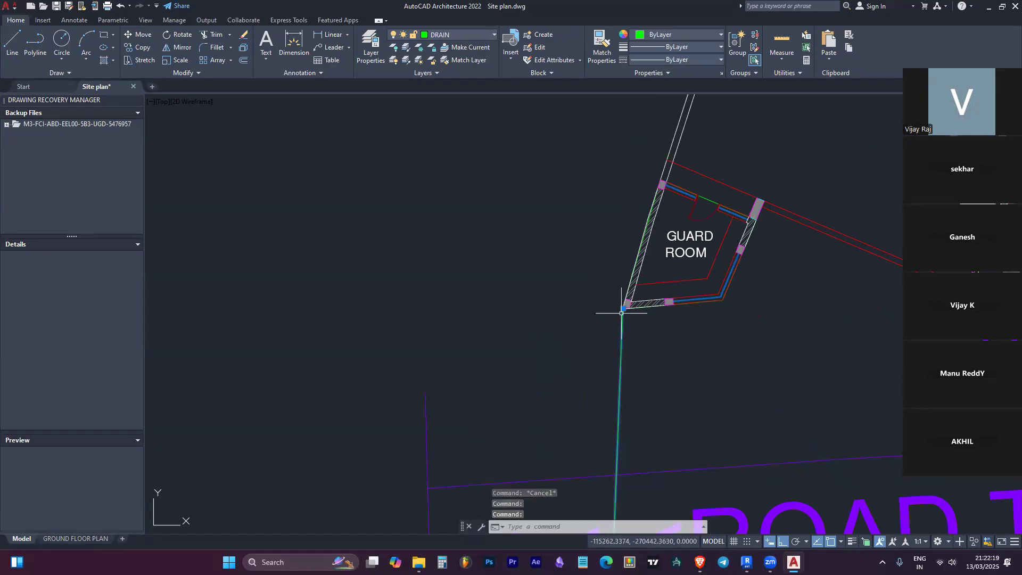
mouse_move(624, 311)
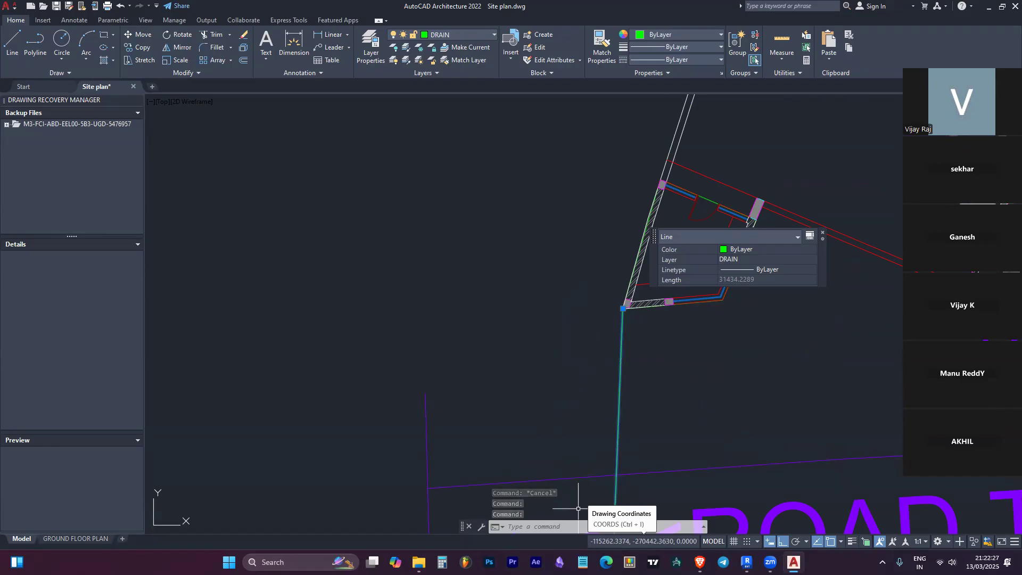
key(Escape)
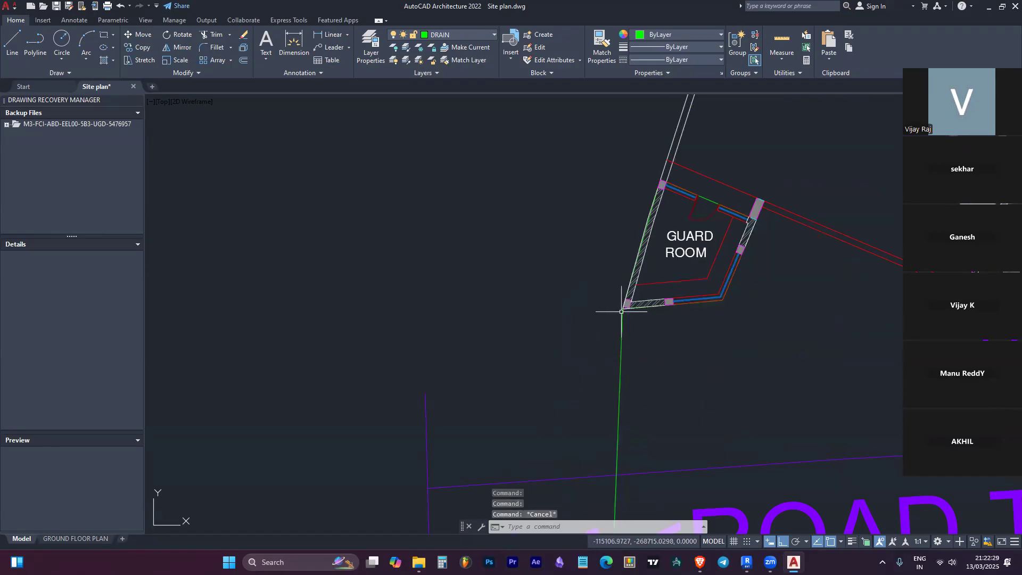
scroll(463, 410, down, 5)
scroll(464, 410, down, 4)
scroll(523, 347, up, 3)
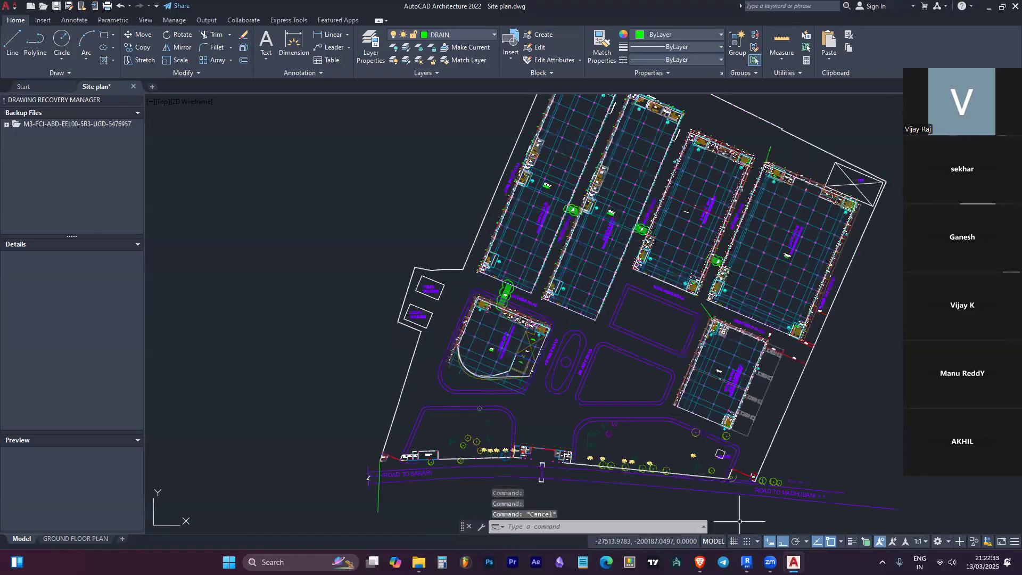
Step: Switch to Revit and move the project base point north to about N/S 12550.8, E/W 5834.5
key(alt+Tab)
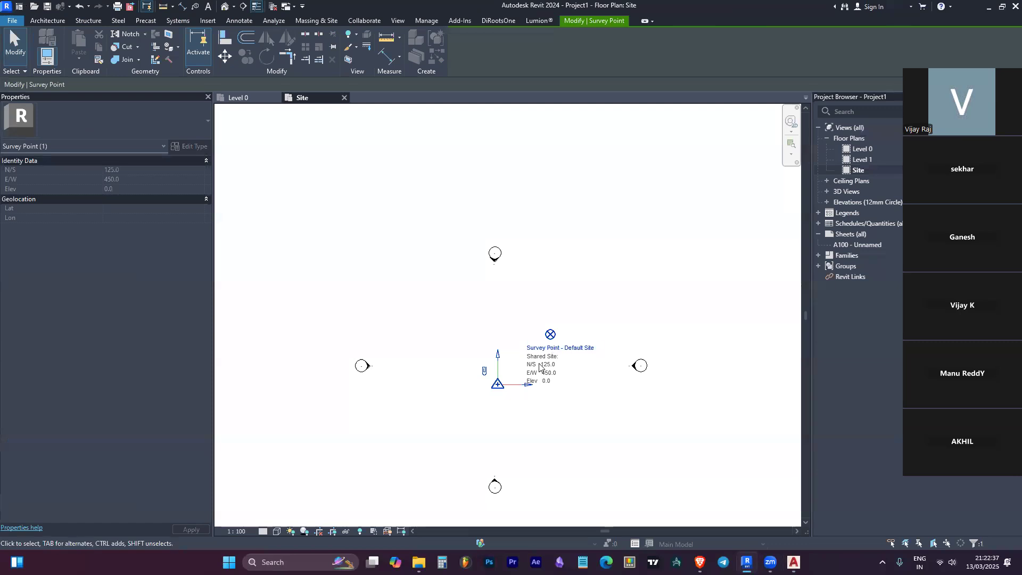
click(551, 334)
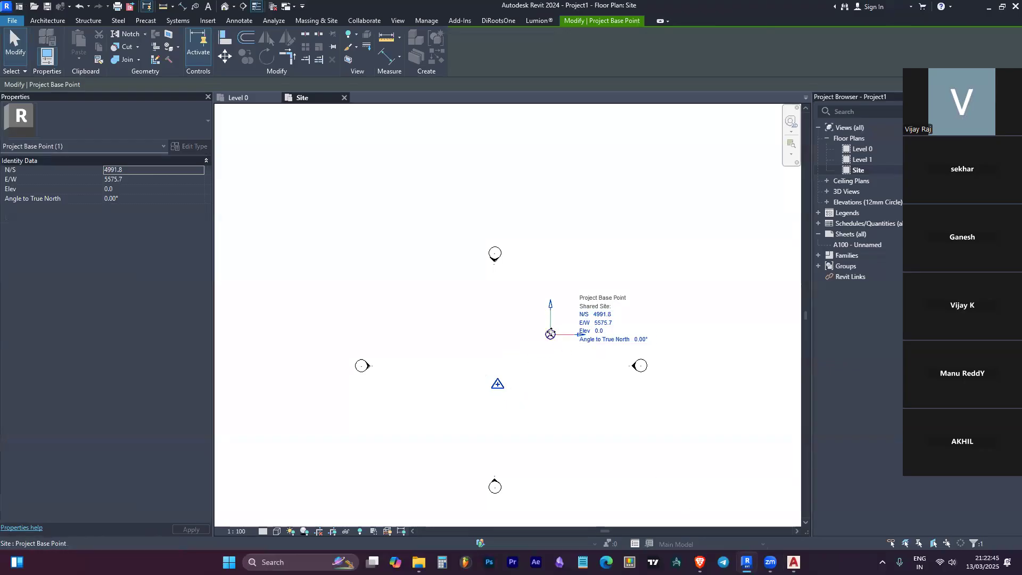
drag(550, 334, 554, 257)
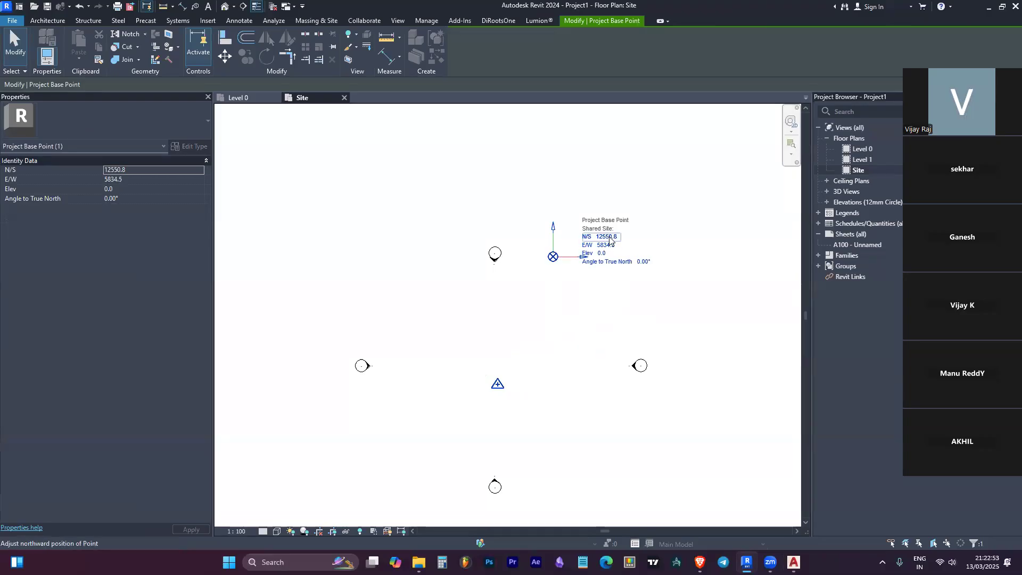
Step: Toggle the survey point's clip state and move the clipped point around the site, placing it to the northwest
click(496, 383)
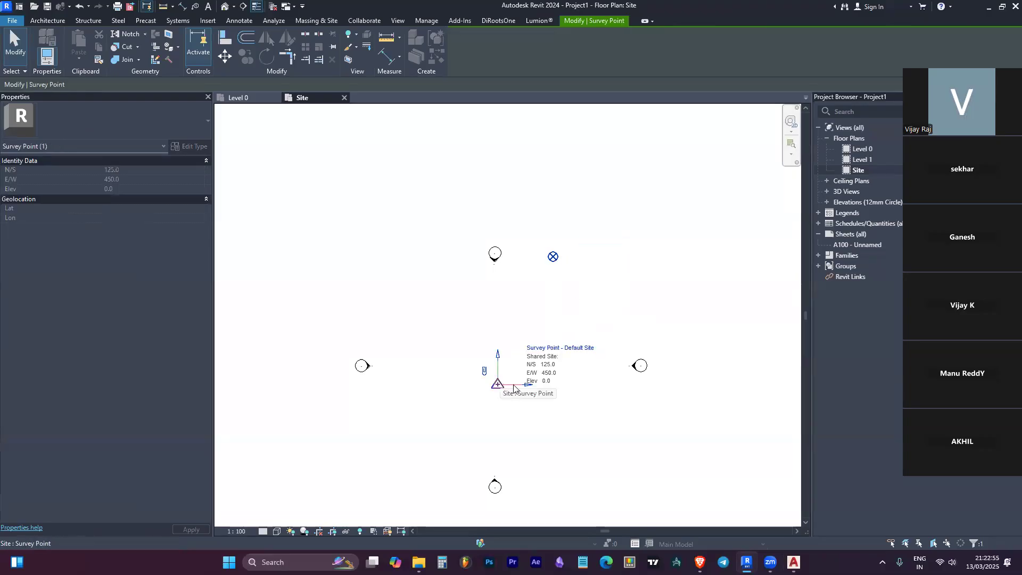
click(484, 372)
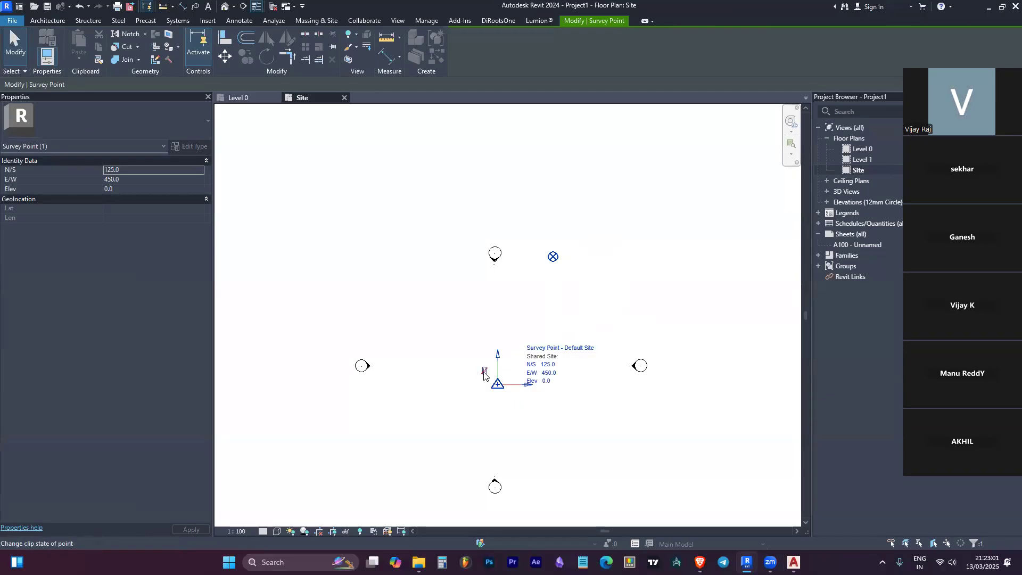
mouse_move(495, 390)
mouse_down()
mouse_move(498, 403)
mouse_move(544, 408)
mouse_move(483, 392)
mouse_move(495, 389)
mouse_up()
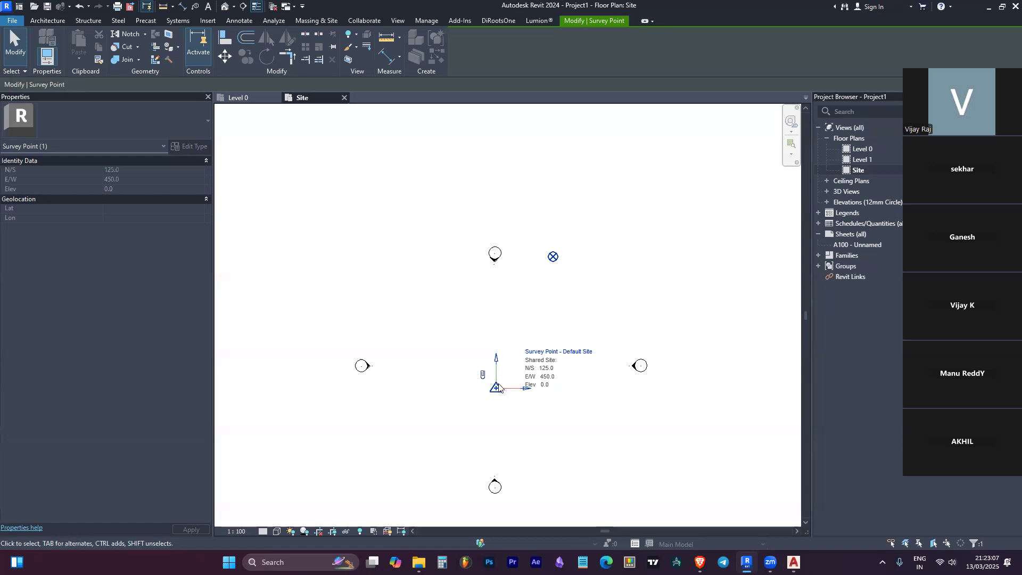
drag(492, 390, 598, 388)
drag(526, 434, 450, 339)
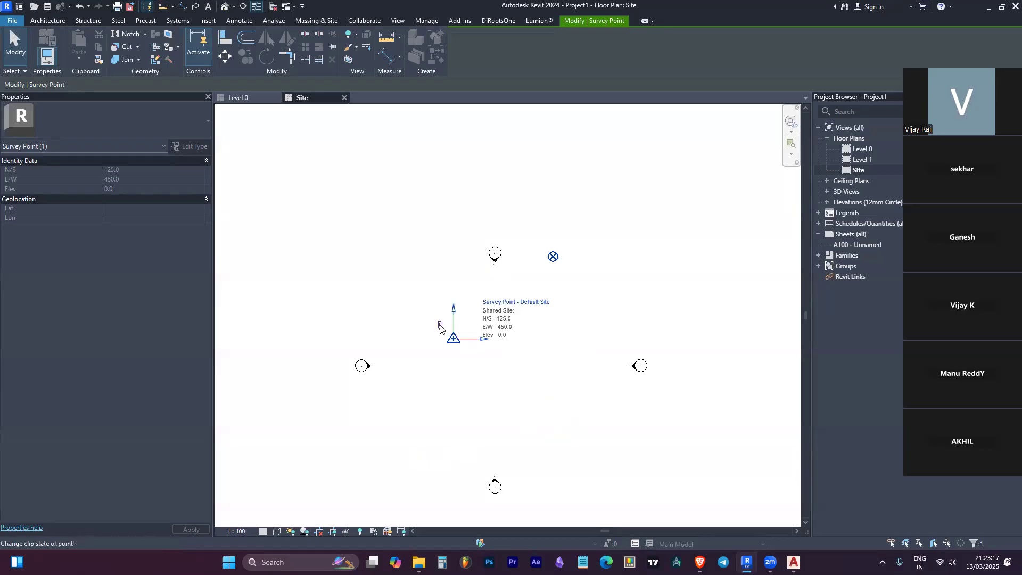
Step: Move the unclipped survey point to about N/S -4068.7, E/W 3918.9 and clip it again
drag(452, 339, 527, 407)
click(512, 414)
click(473, 437)
click(478, 434)
drag(478, 434, 545, 398)
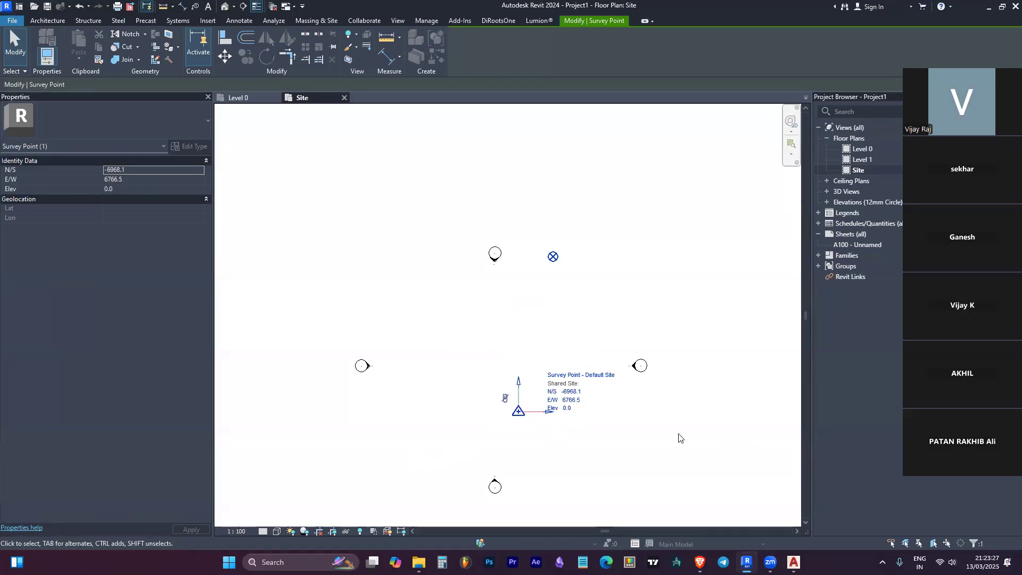
drag(510, 401, 481, 371)
click(477, 368)
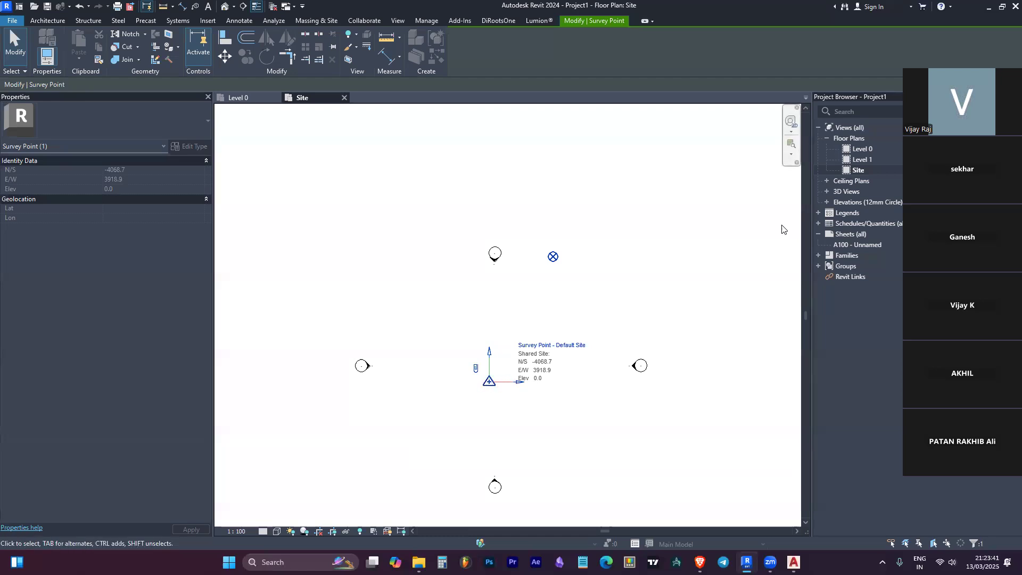
Step: Move the project base point south to about N/S 3335.0, E/W 10287.1
click(554, 257)
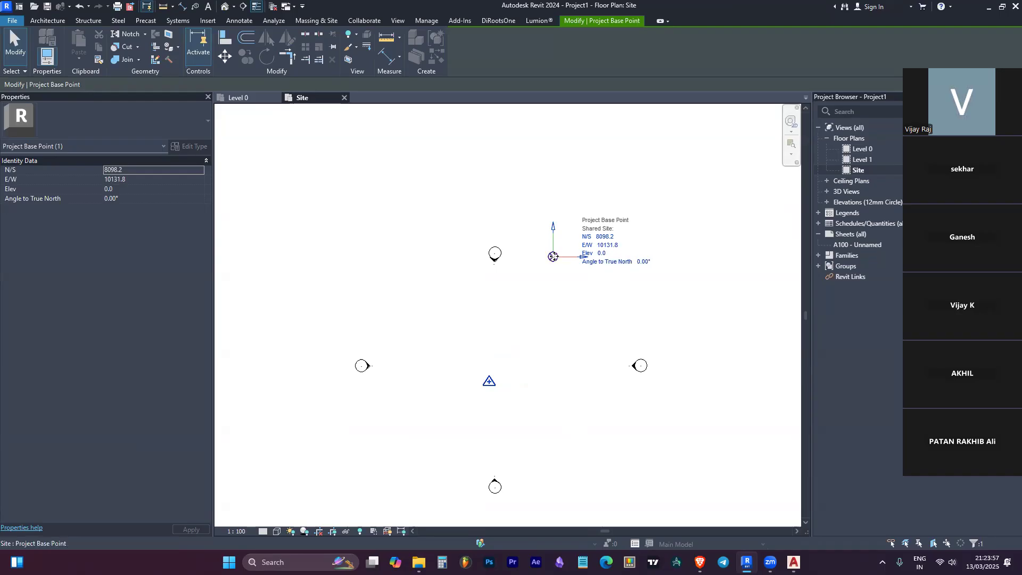
drag(553, 256, 554, 305)
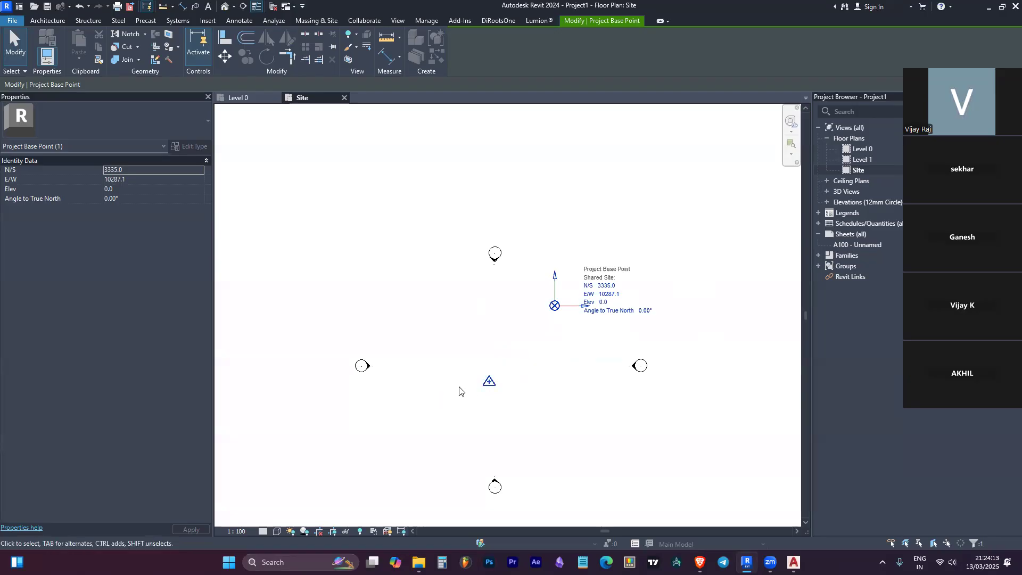
Step: Move the project base point southwest until it sits exactly on the survey point, and clear the selection
click(490, 383)
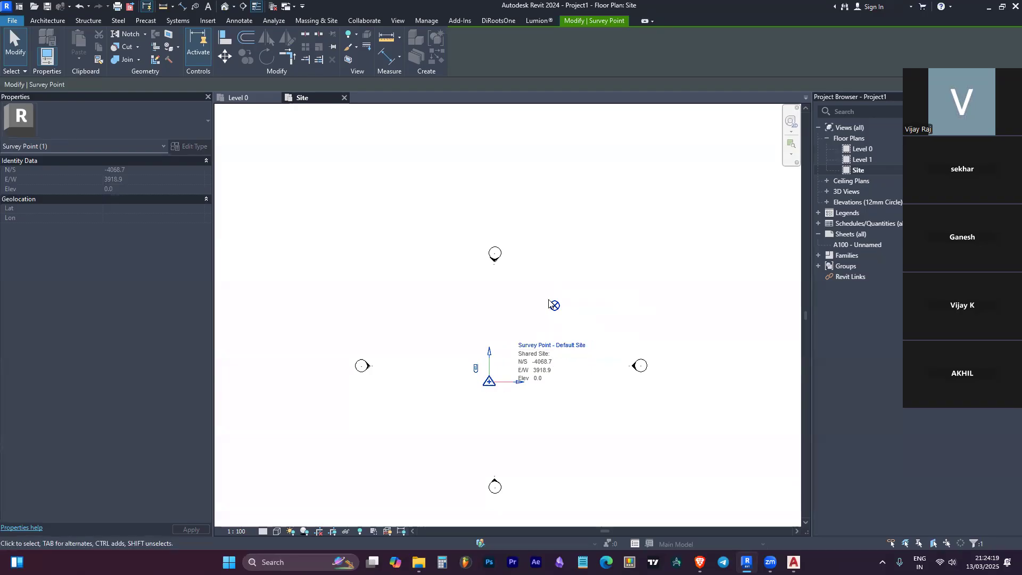
scroll(395, 383, down, 2)
scroll(580, 293, up, 1)
click(507, 330)
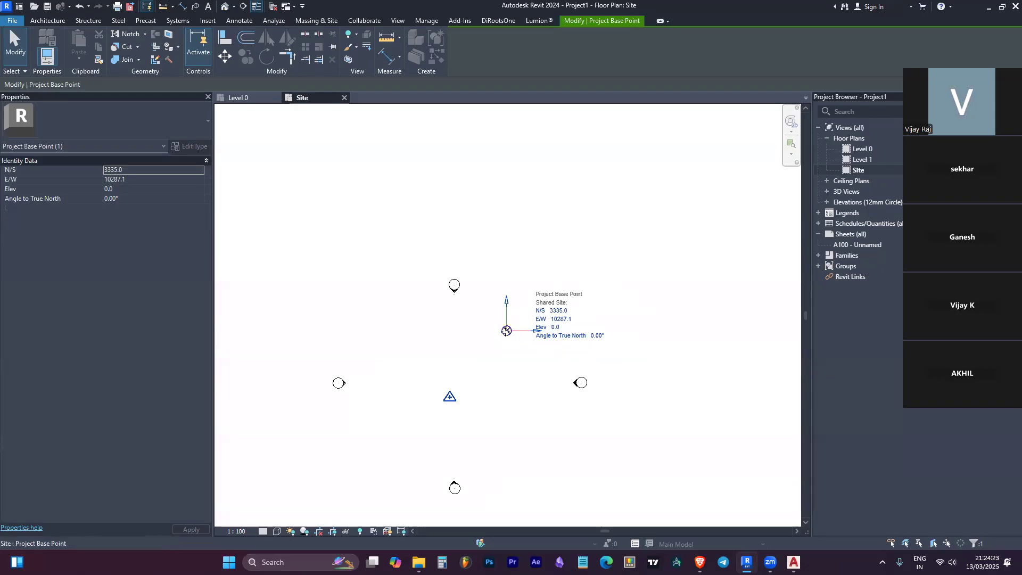
drag(507, 330, 495, 339)
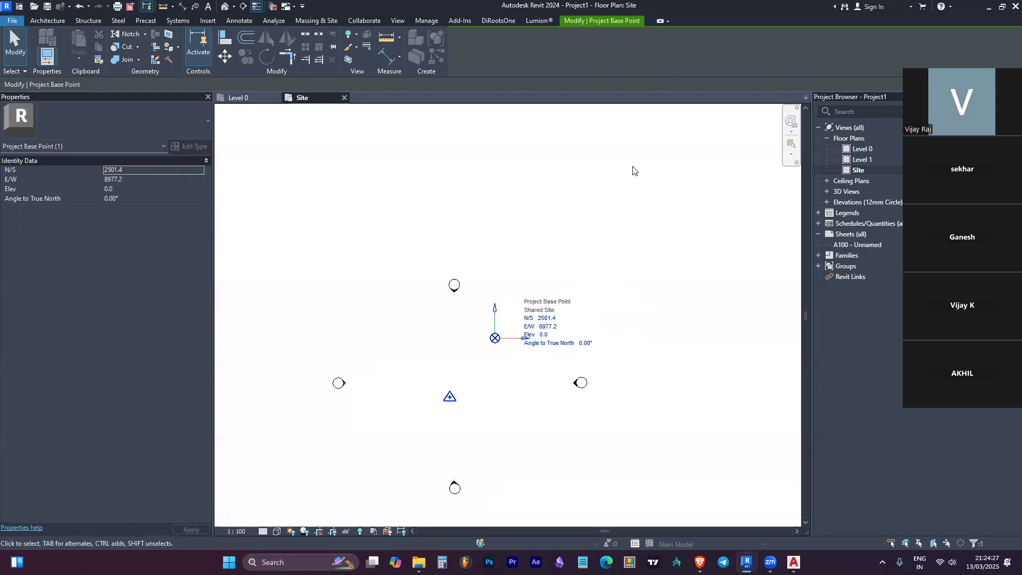
drag(496, 338, 449, 399)
click(552, 302)
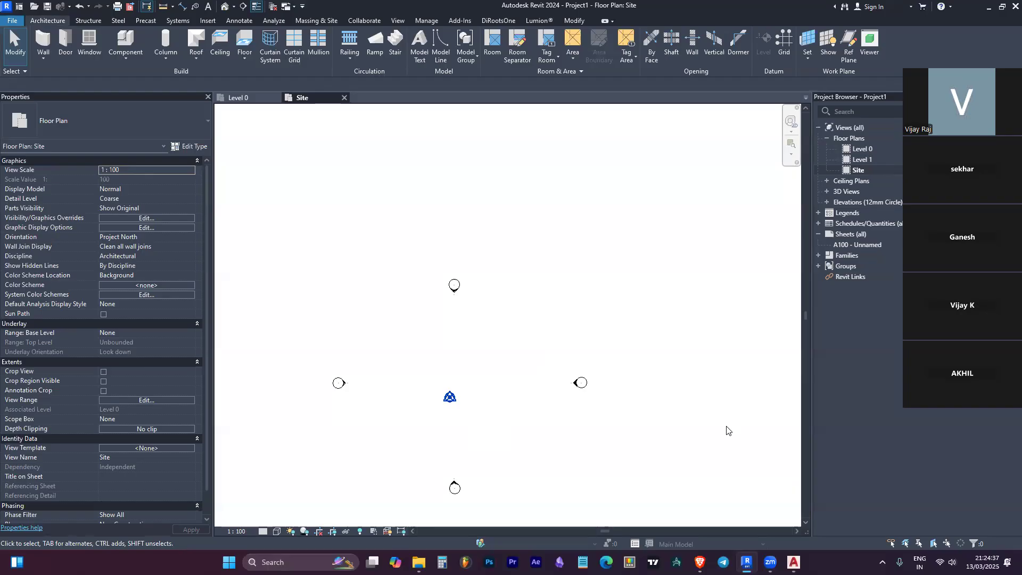
Step: Inspect the coincident project base point and survey point by selecting both together and clearing the selection
drag(465, 384, 461, 410)
scroll(450, 395, up, 1)
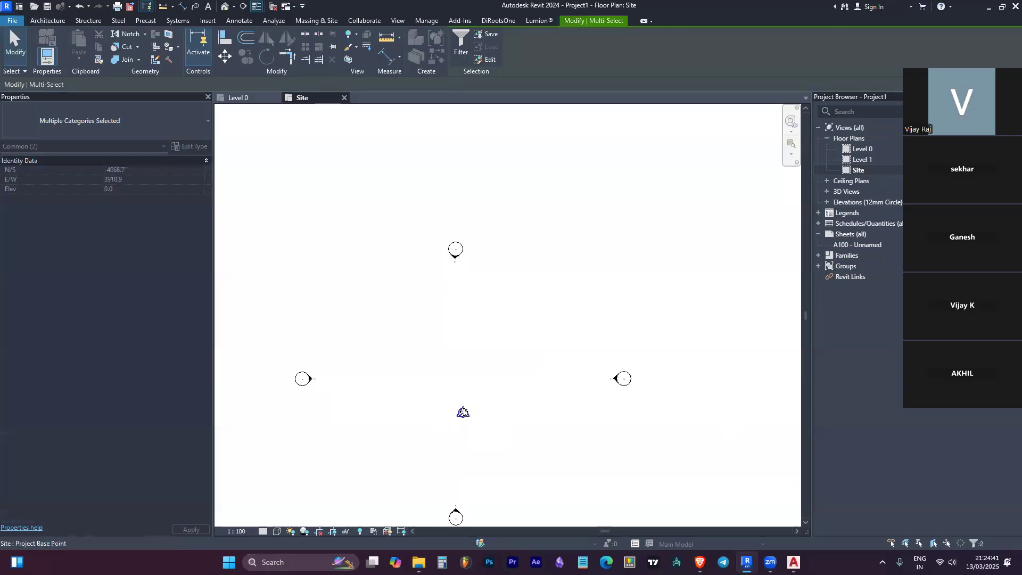
key(Escape)
scroll(575, 273, down, 2)
scroll(557, 336, up, 1)
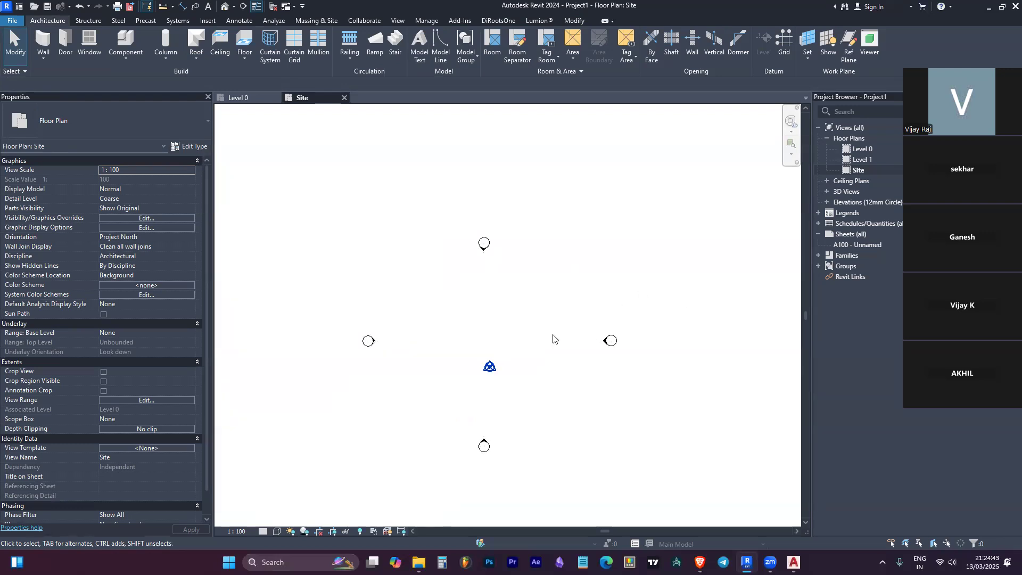
scroll(541, 356, up, 2)
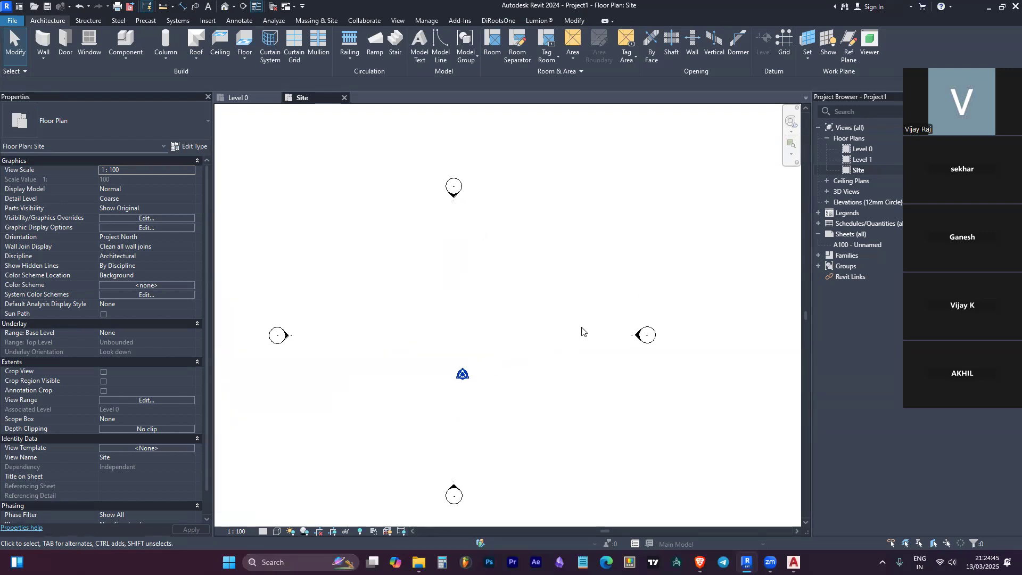
drag(504, 358, 456, 345)
click(586, 279)
scroll(593, 273, down, 2)
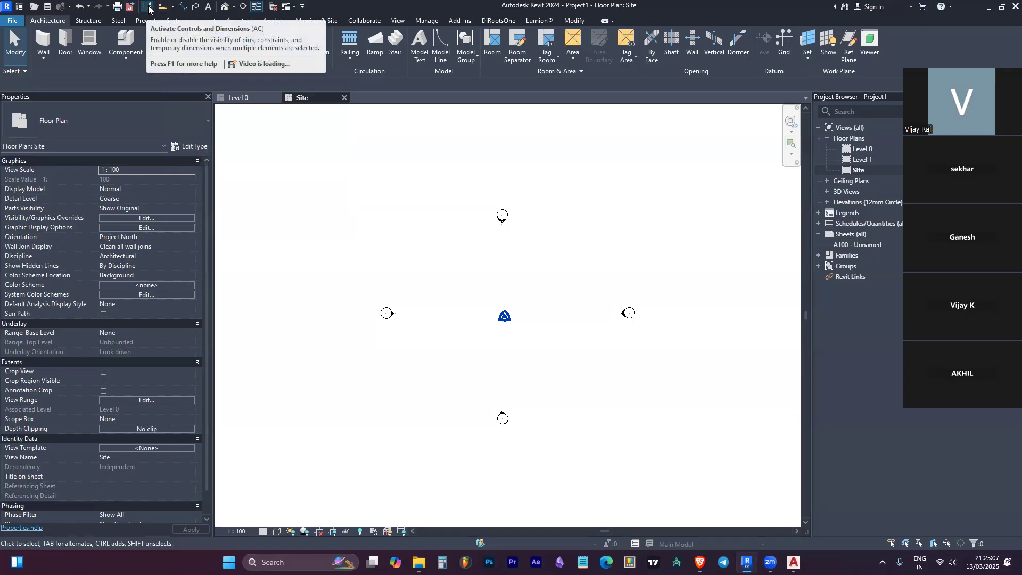
Step: Open the default 3D view of the project and look over its levels
click(226, 6)
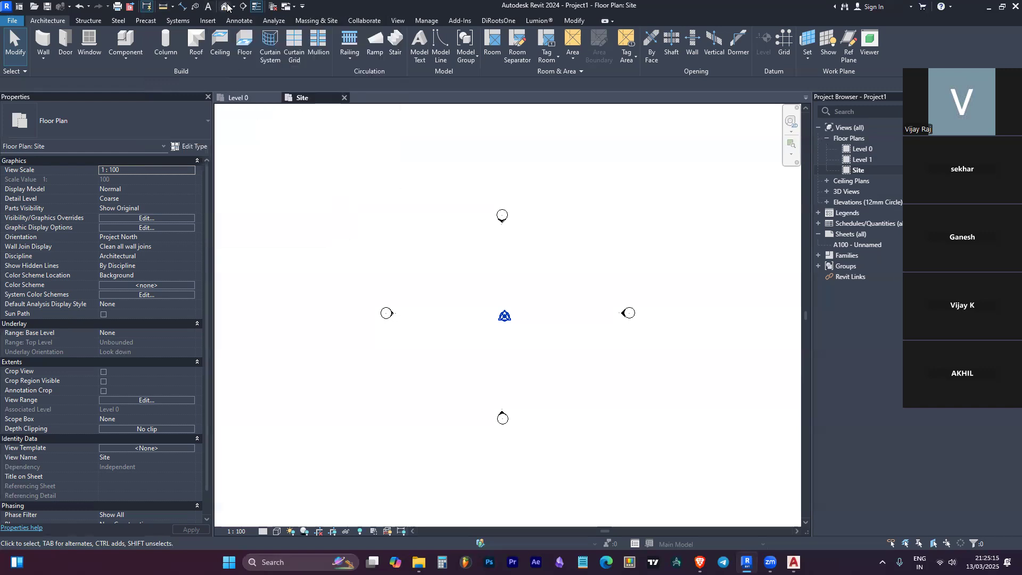
scroll(491, 183, down, 8)
scroll(445, 220, up, 4)
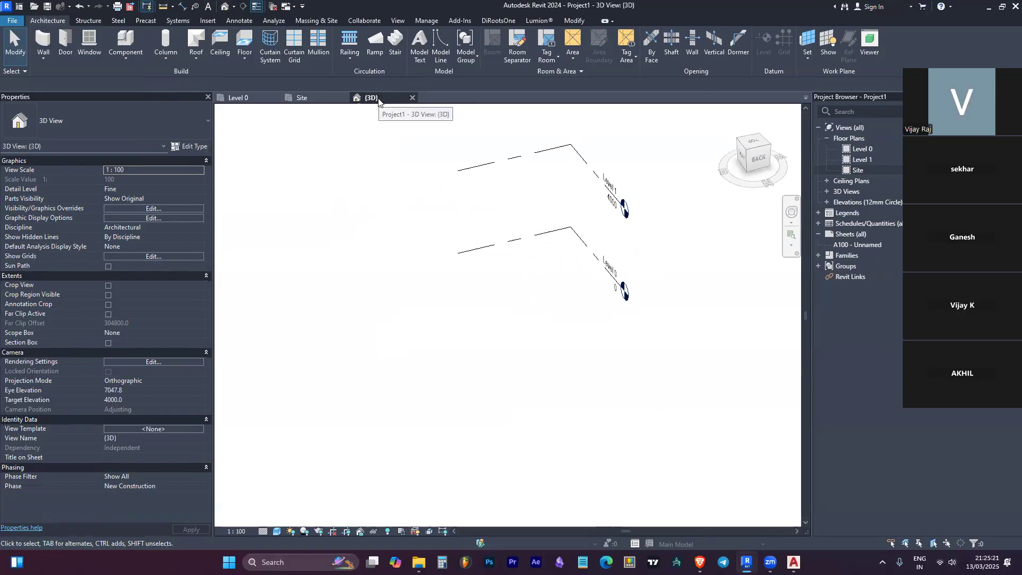
Step: Return to the Level 0 floor plan and close all inactive views
click(240, 99)
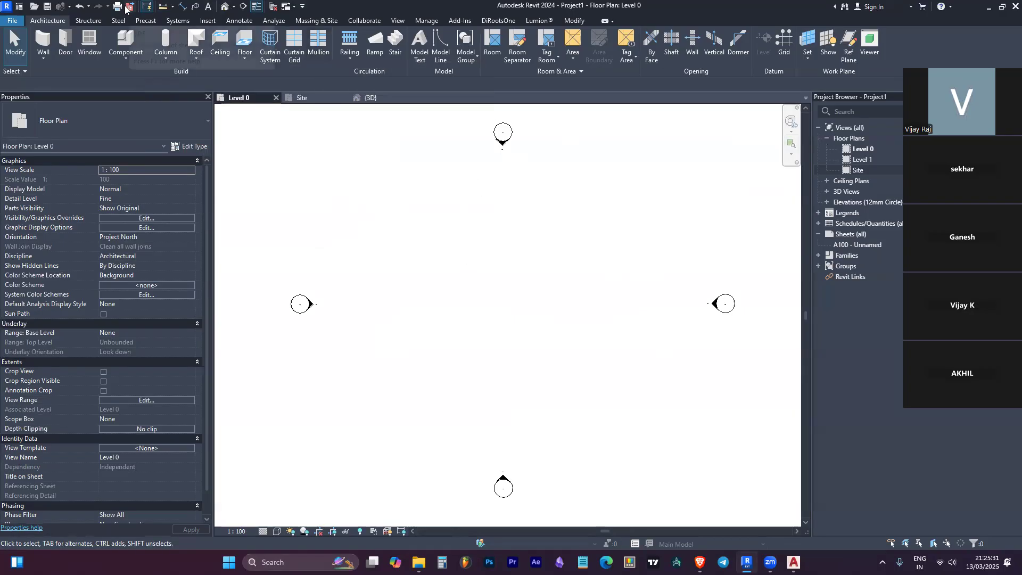
click(253, 9)
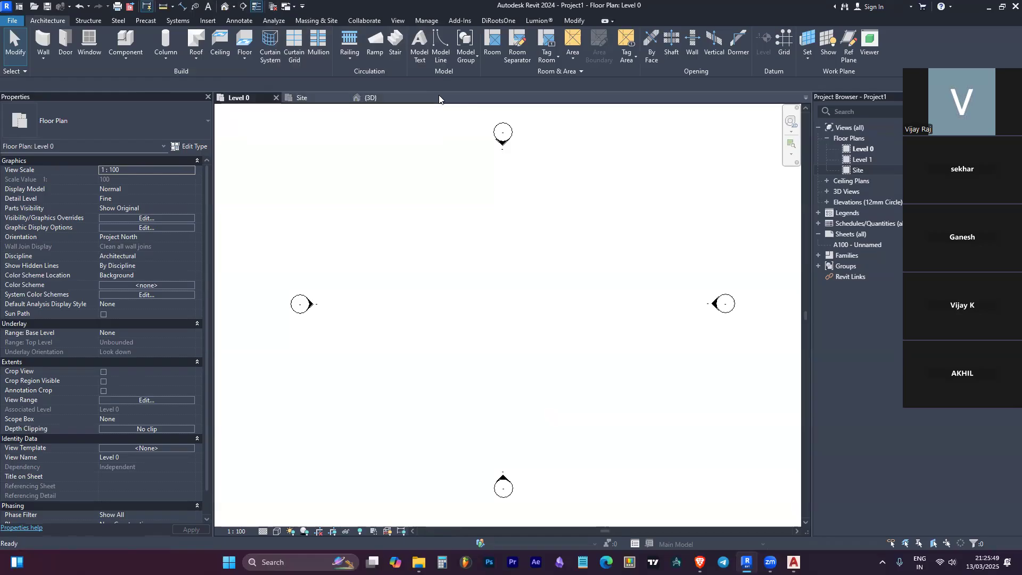
click(275, 8)
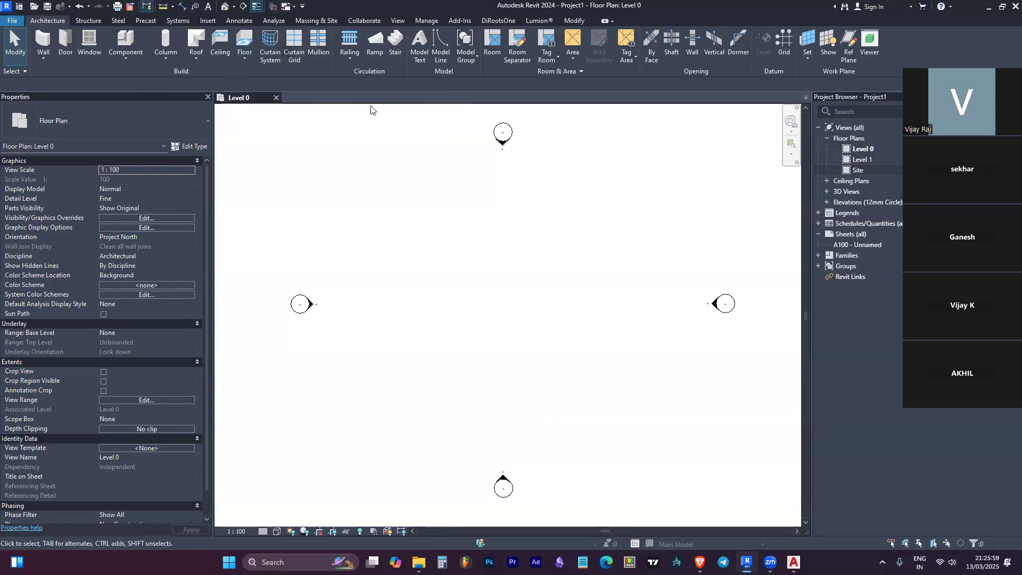
Step: Open the {3D} view, the Level 1 floor plan and the Site plan as additional views
double_click(860, 190)
double_click(858, 202)
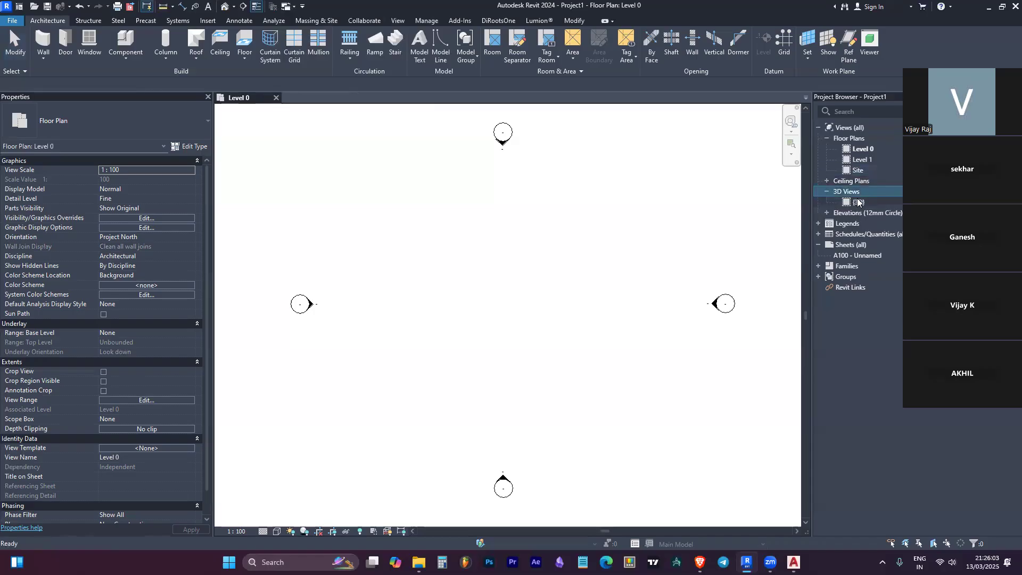
double_click(862, 159)
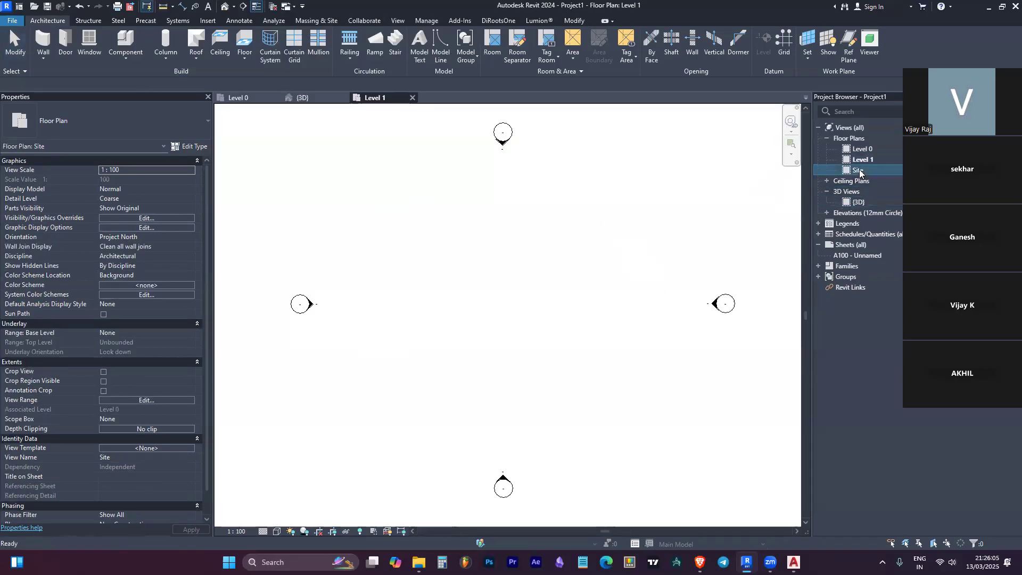
double_click(858, 170)
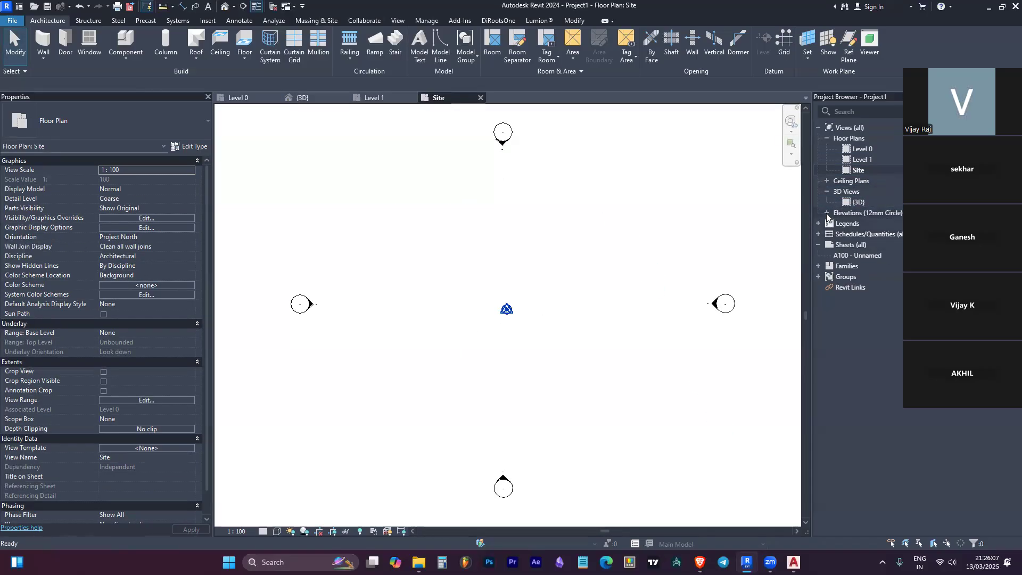
Step: Open the East, North and West elevations and return to the North elevation
click(827, 213)
double_click(858, 224)
double_click(860, 234)
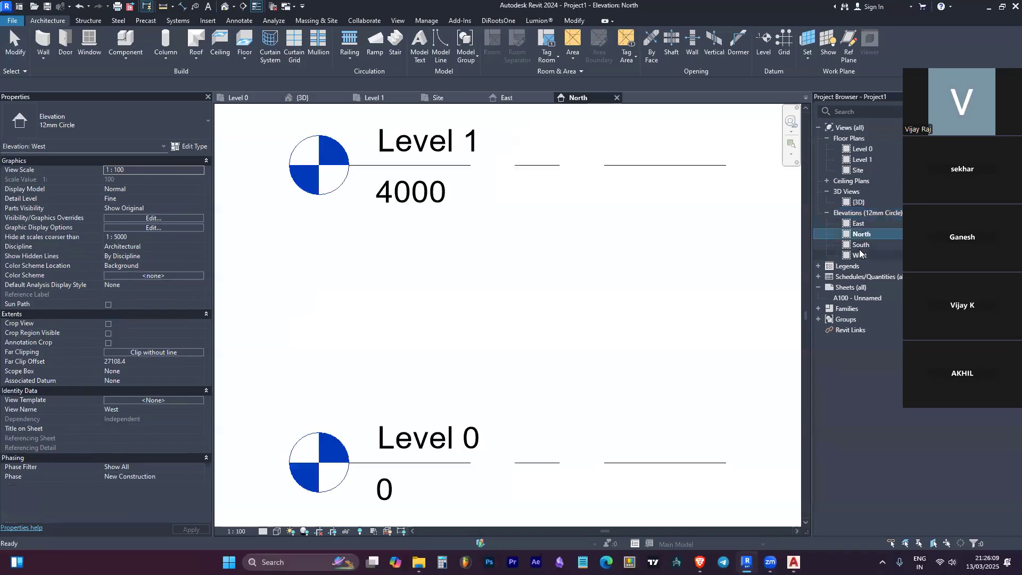
double_click(860, 255)
double_click(860, 234)
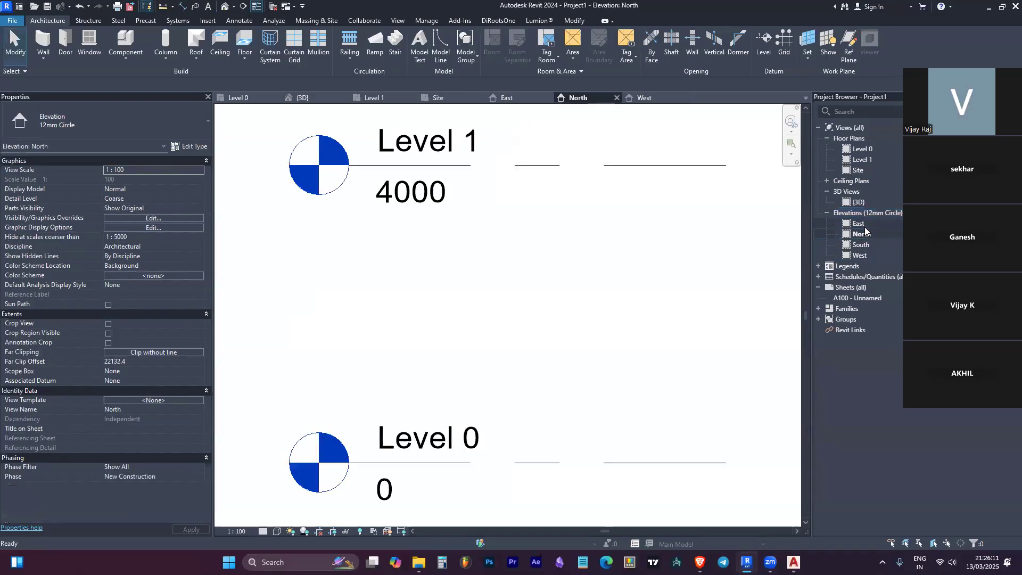
Step: Open the Level 1 and Level 0 reflected ceiling plans and return to the Level 1 ceiling plan
click(827, 181)
double_click(858, 203)
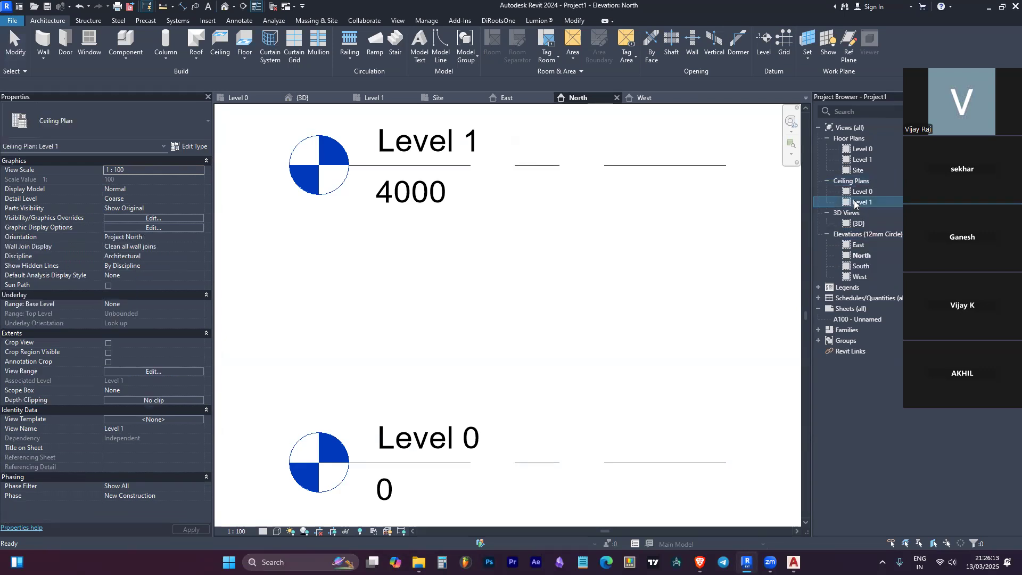
double_click(859, 191)
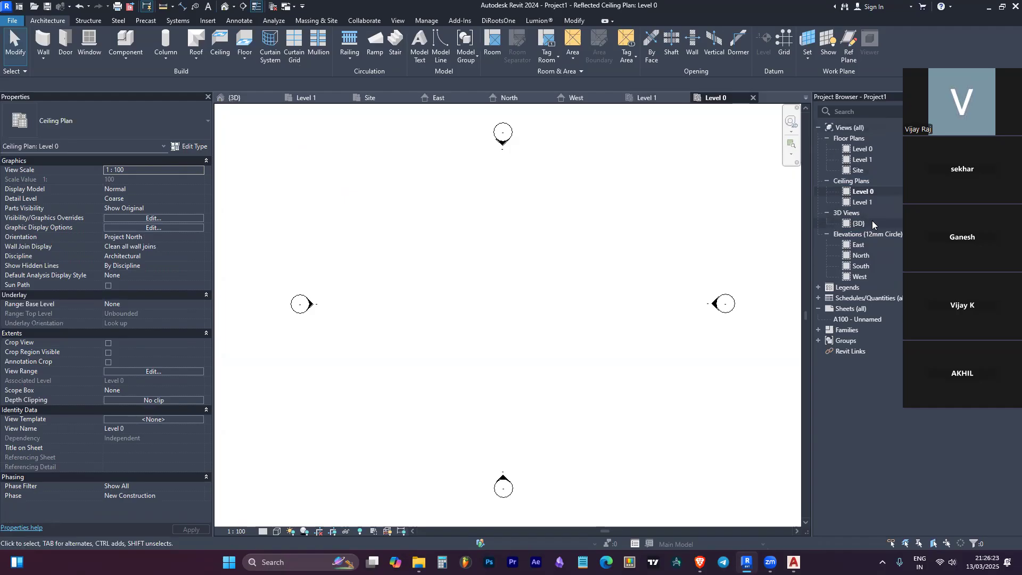
double_click(868, 203)
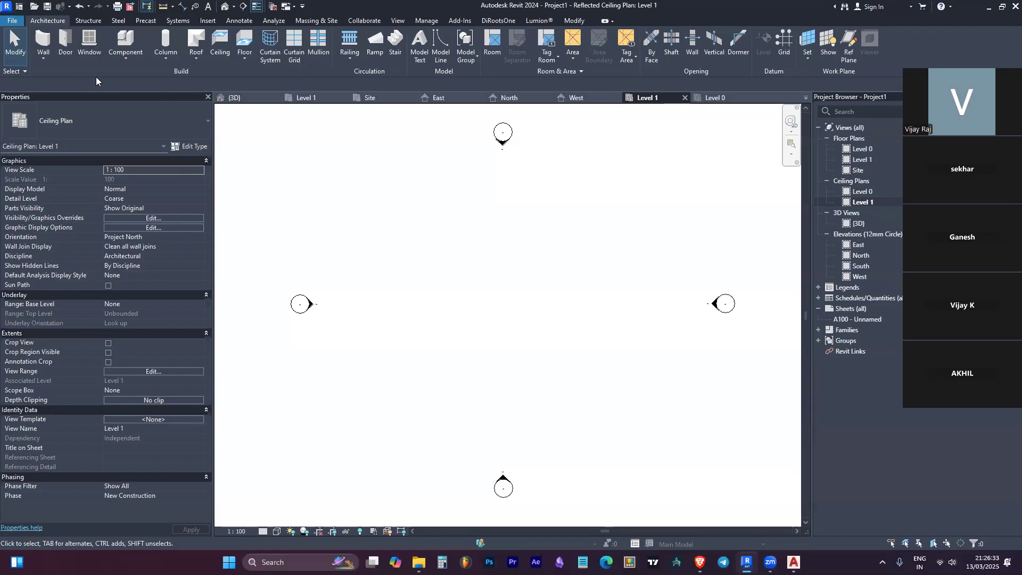
Step: Switch between the open windows, from the Level 0 floor plan to the Level 0 reflected ceiling plan
click(287, 8)
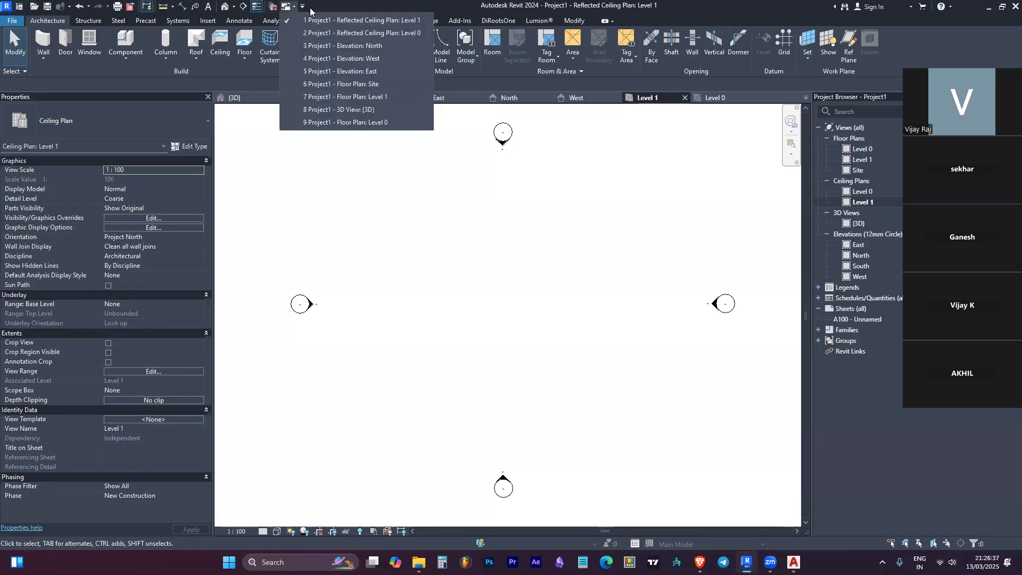
click(389, 122)
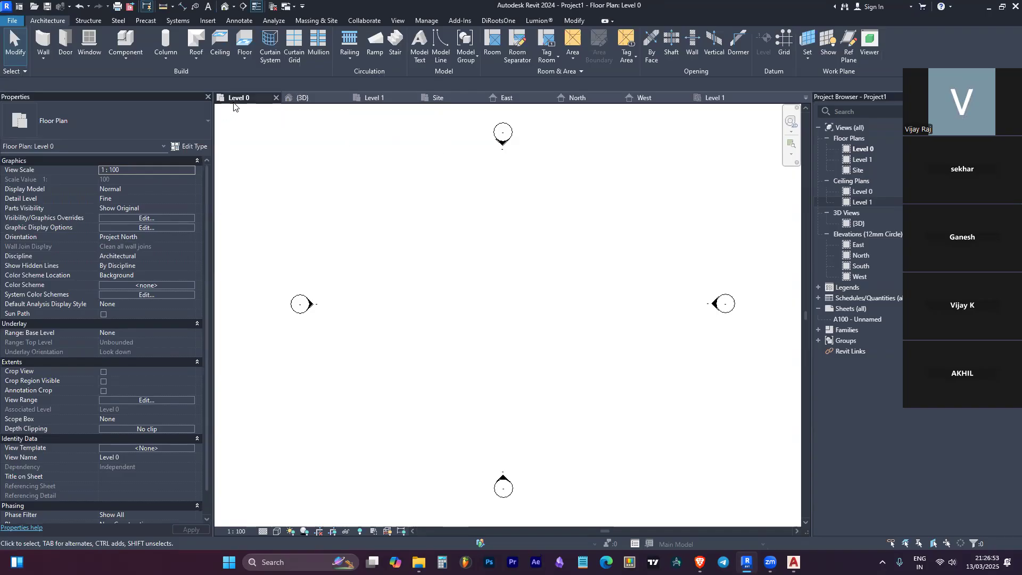
click(288, 6)
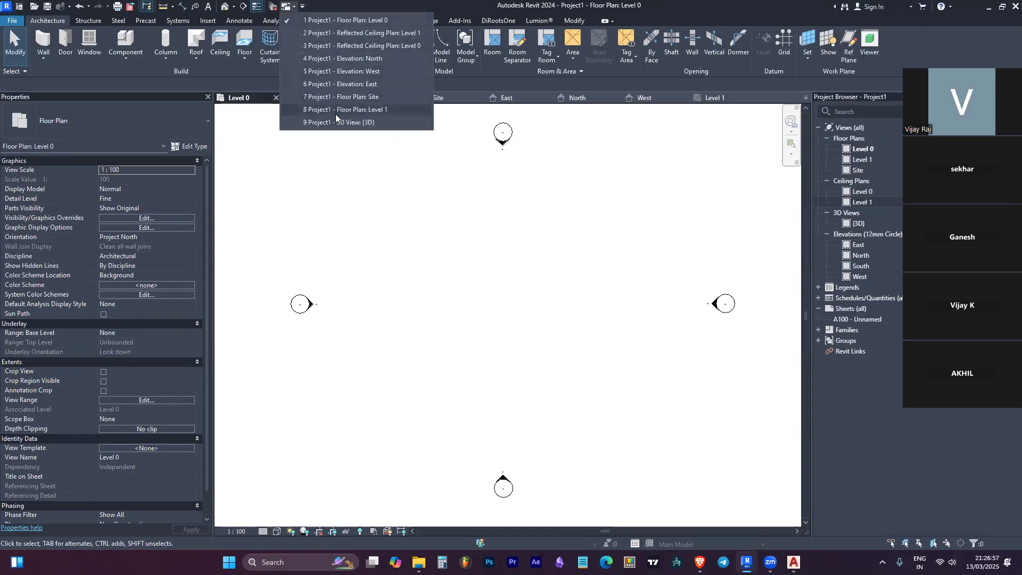
click(410, 45)
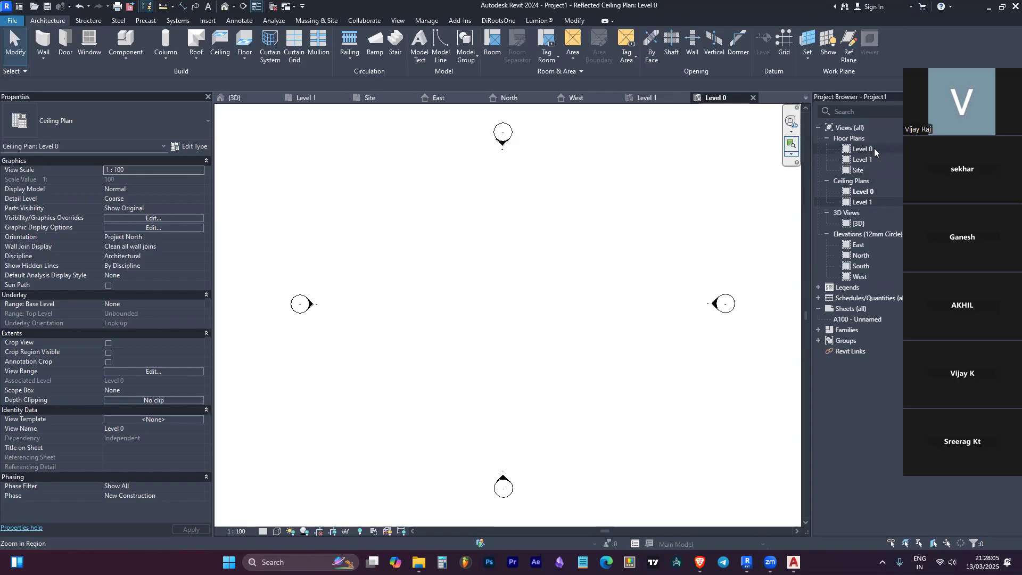
Step: Switch windows back to the Level 0 floor plan and close every other open view
click(286, 6)
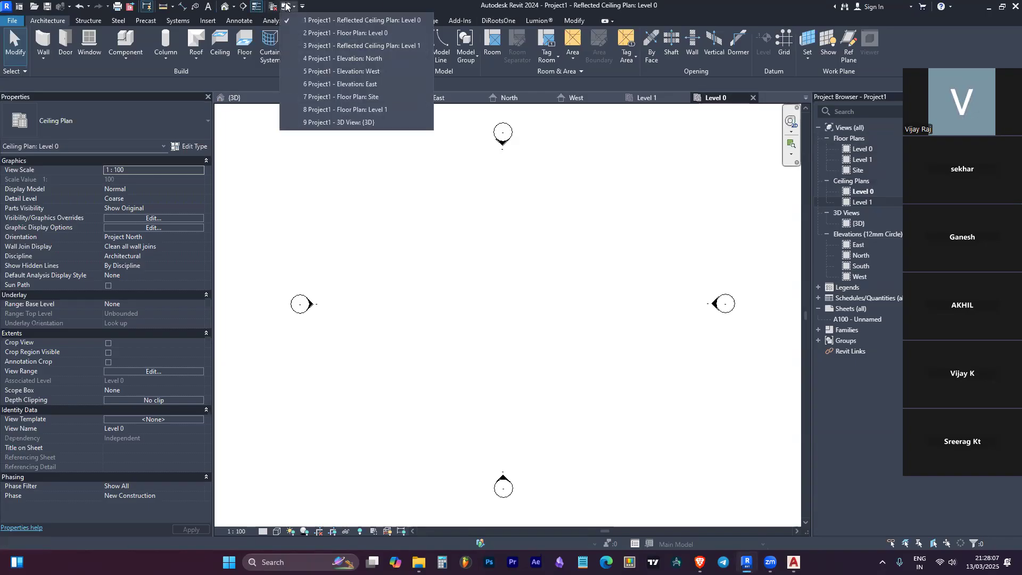
click(377, 33)
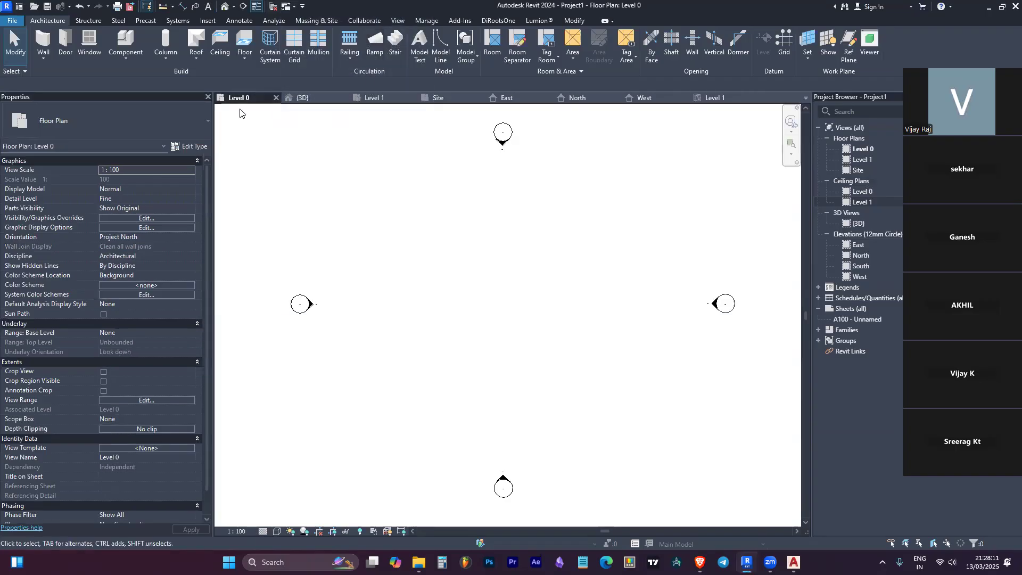
click(275, 11)
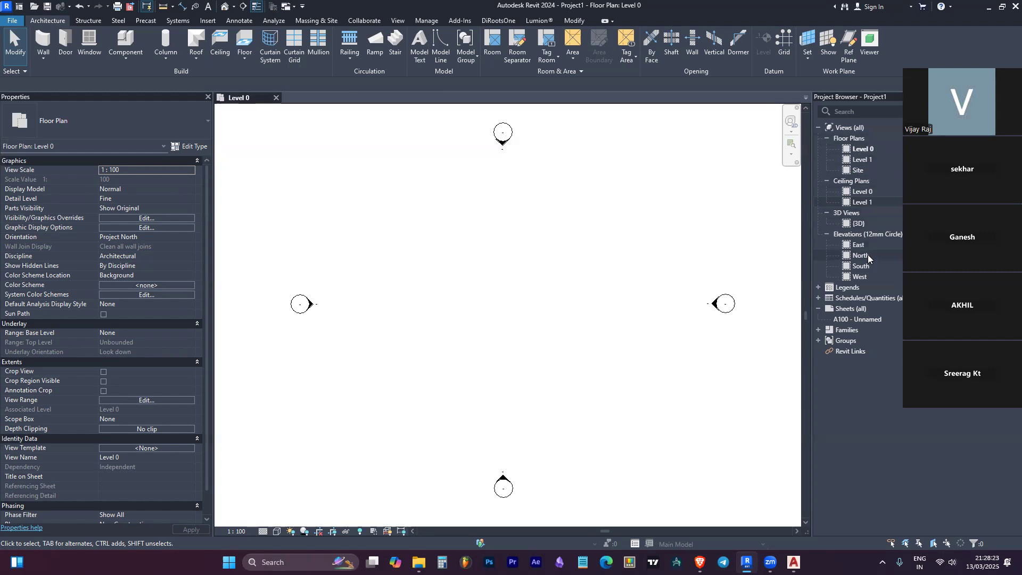
Step: Draw a horizontal building section on the Level 0 plan, running west to east just south of the side elevation markers
click(243, 8)
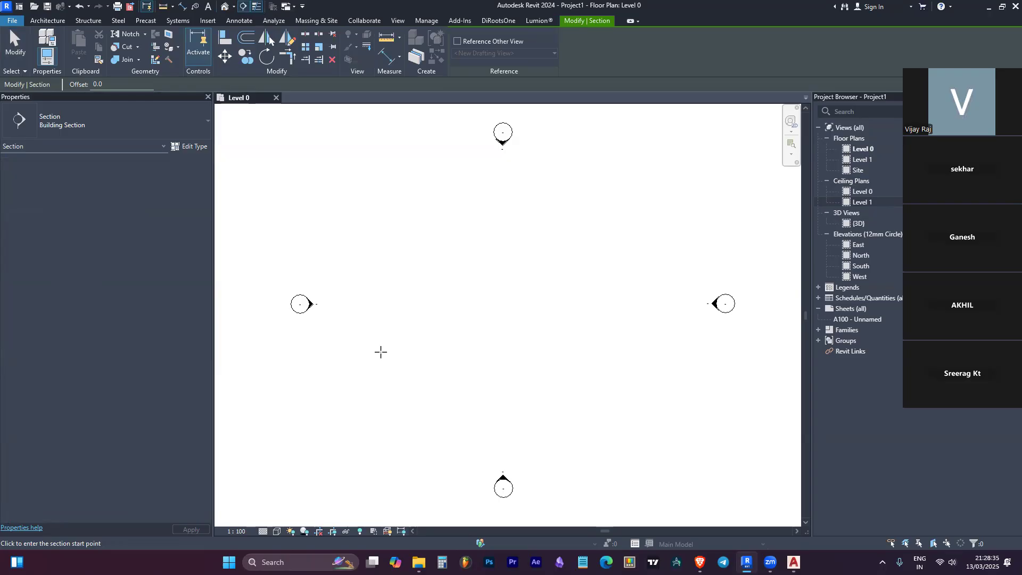
click(379, 351)
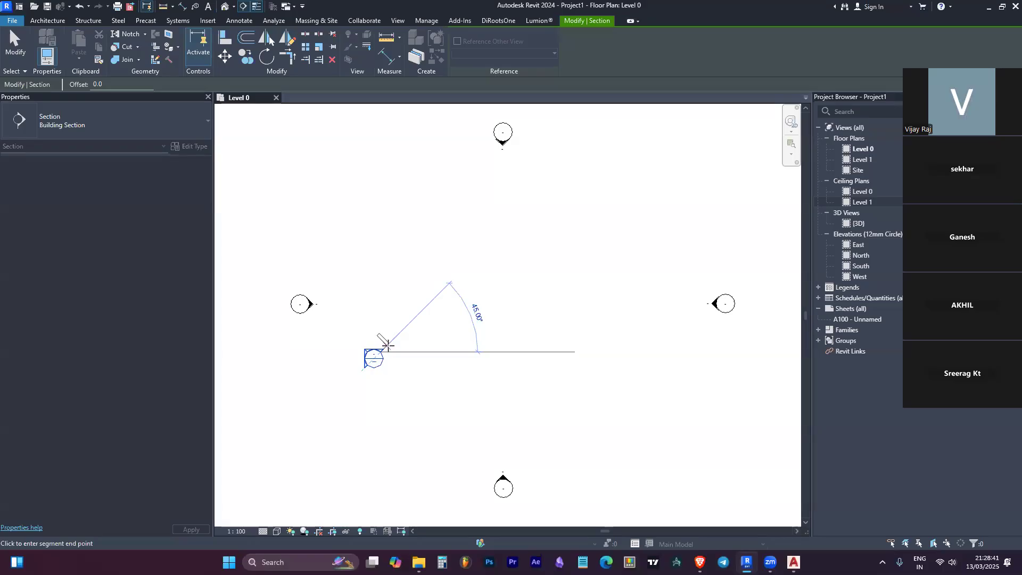
key(Escape)
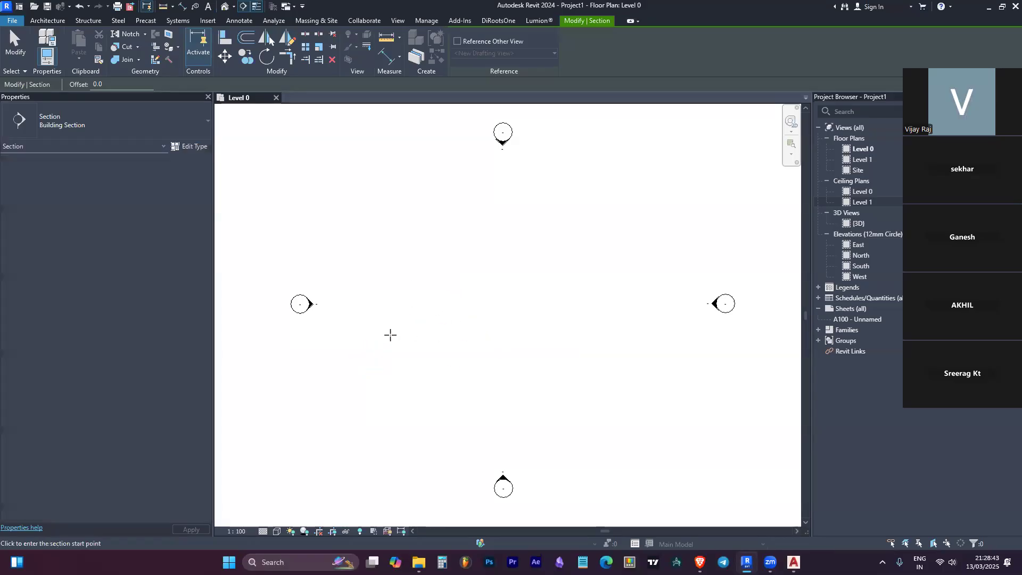
click(383, 356)
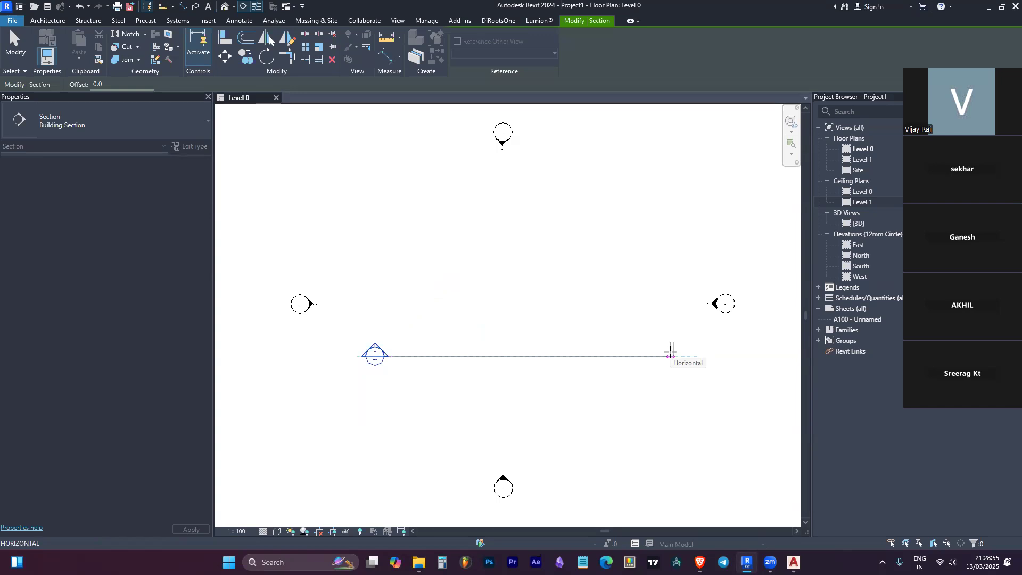
click(671, 355)
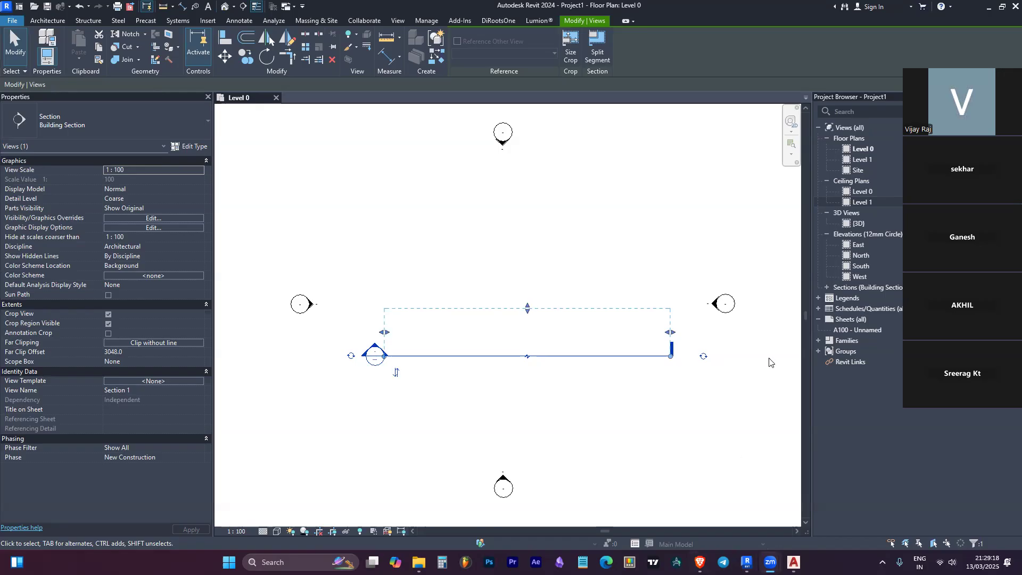
Step: Expand the project's list of building sections and select the new section line in the plan
click(826, 288)
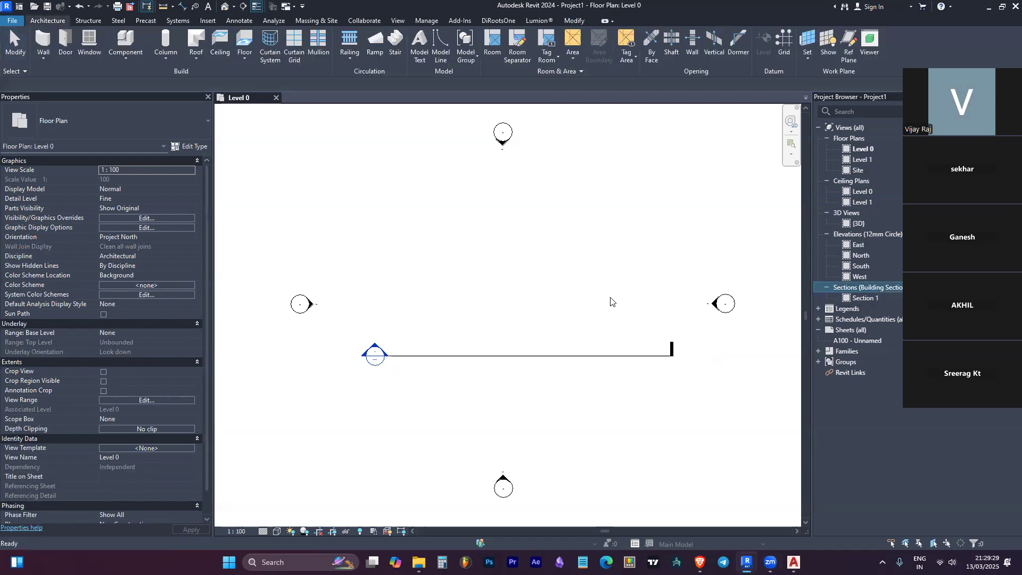
click(456, 355)
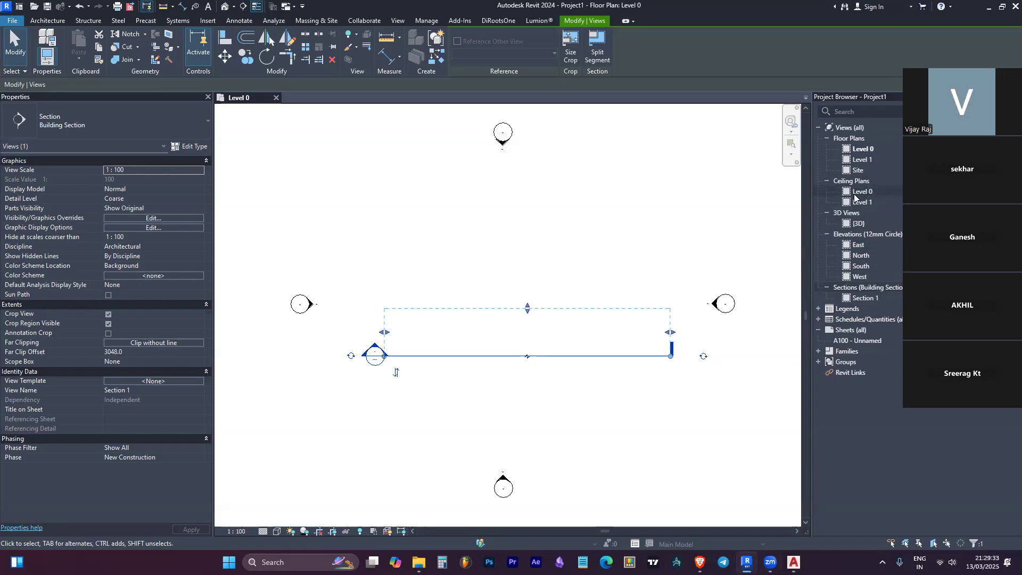
Step: Open the East elevation and temporarily hide the Section 1 line in it
double_click(859, 245)
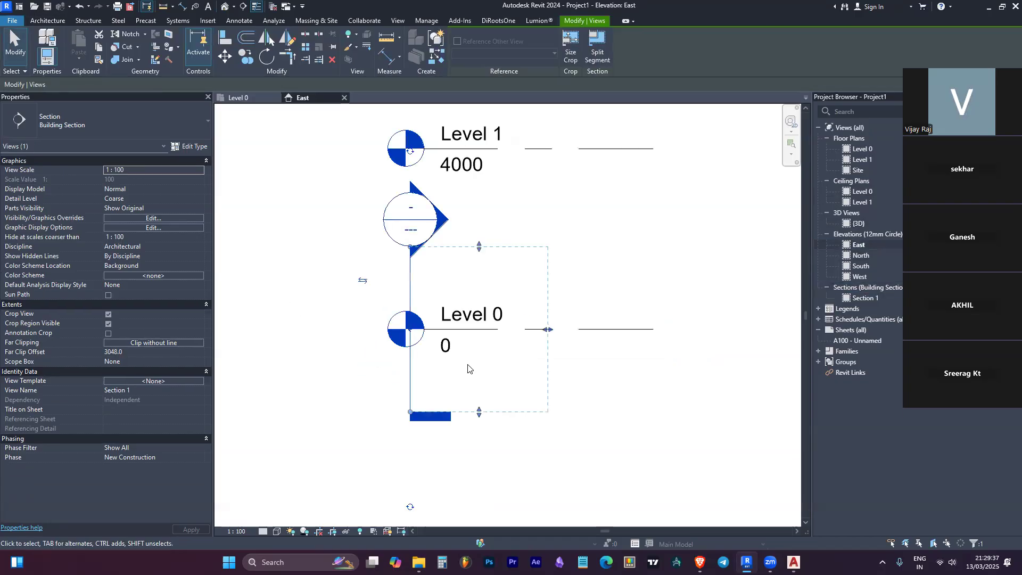
scroll(468, 365, down, 2)
click(436, 368)
click(429, 370)
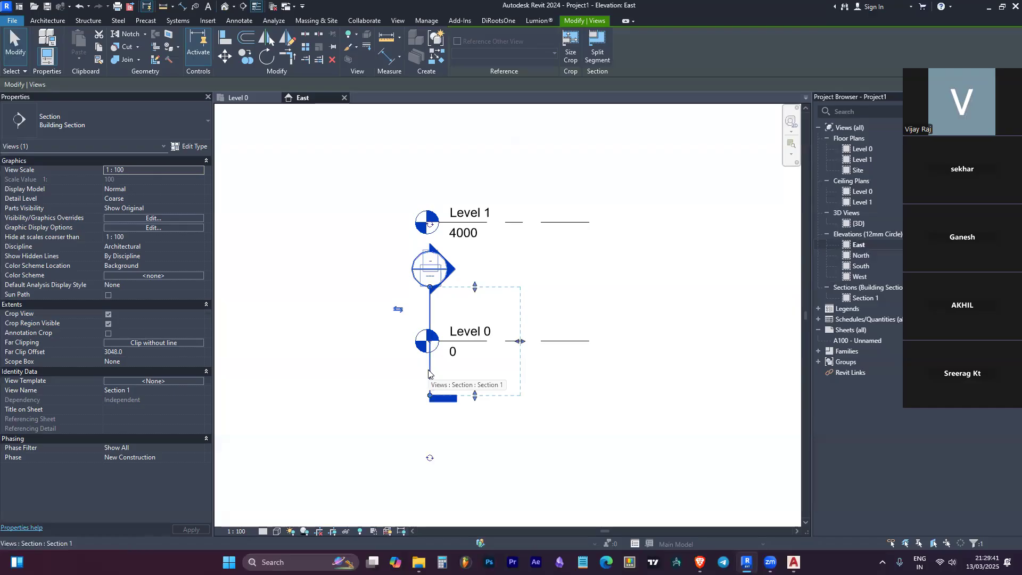
key(h)
key(h)
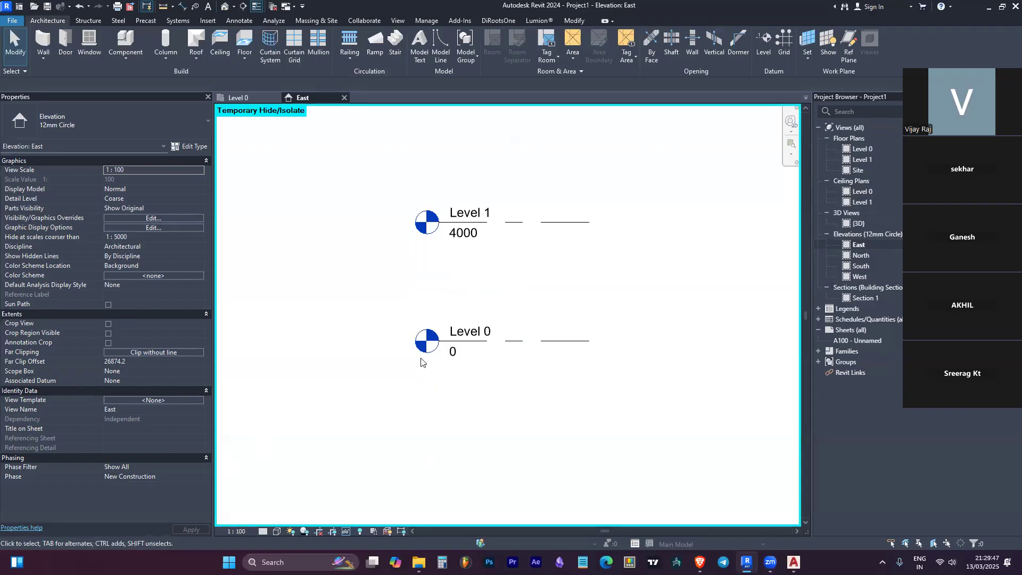
Step: Lengthen both level lines together by stretching the end opposite their level heads well outward
scroll(420, 358, down, 2)
scroll(508, 256, up, 1)
click(559, 264)
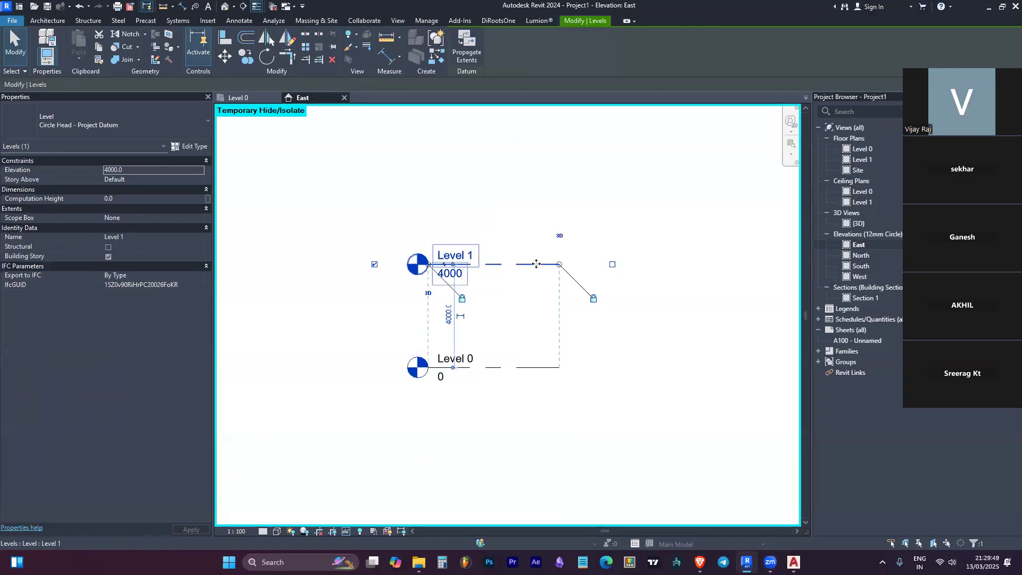
drag(561, 267, 749, 270)
key(Escape)
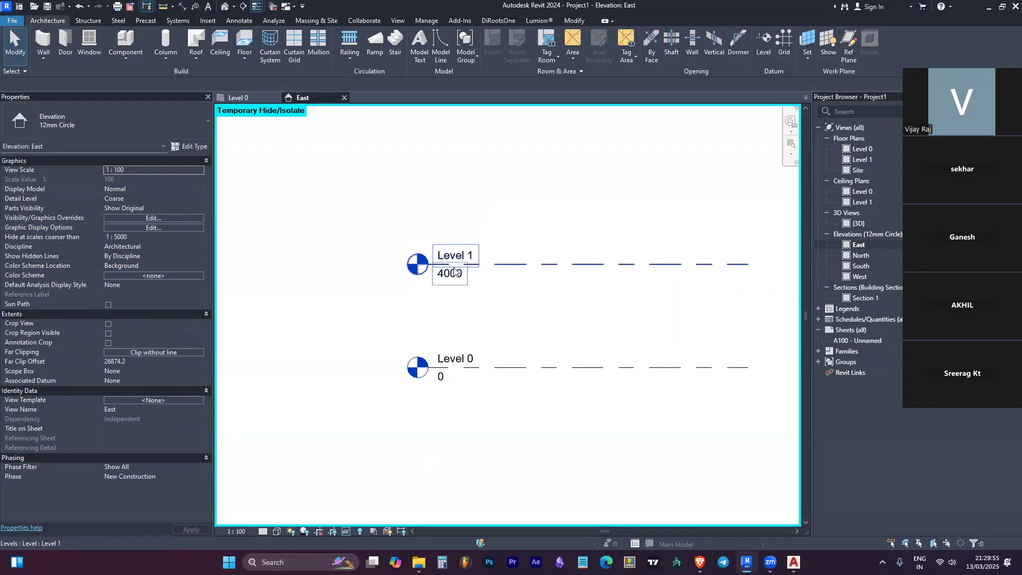
Step: Rename Level 0 as Ground Floor Level and rename its corresponding views too
click(457, 367)
click(465, 358)
text(gROUN)
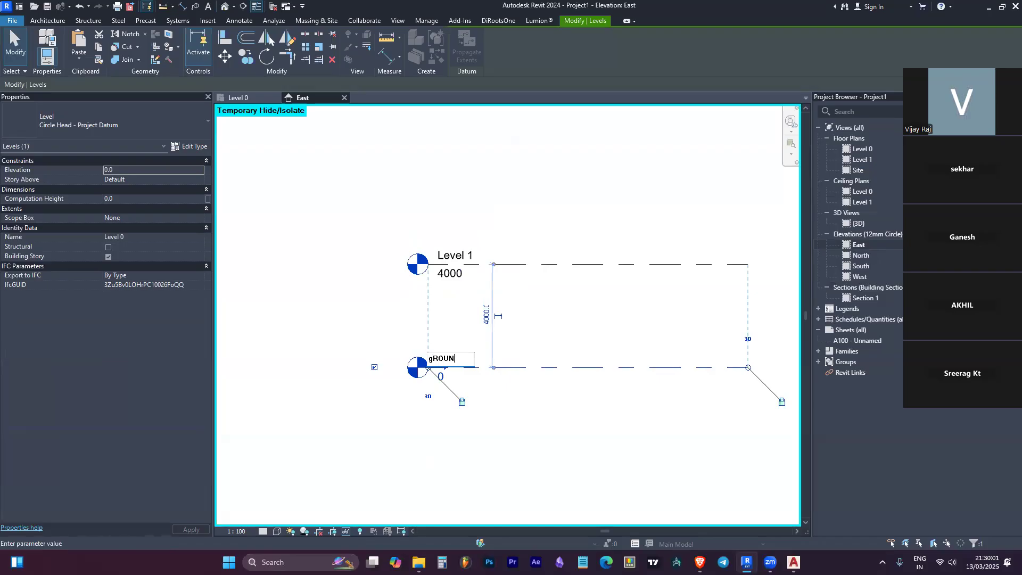
key(ctrl+a)
key(BackSpace)
text(G)
key(Caps_Lock)
text(rounf)
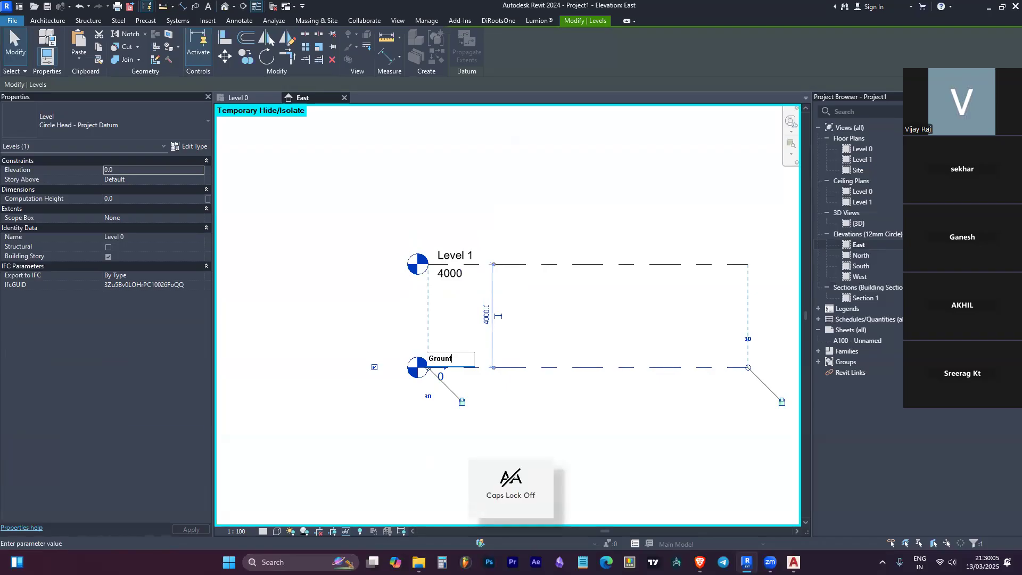
key(BackSpace)
text(d Floor Level)
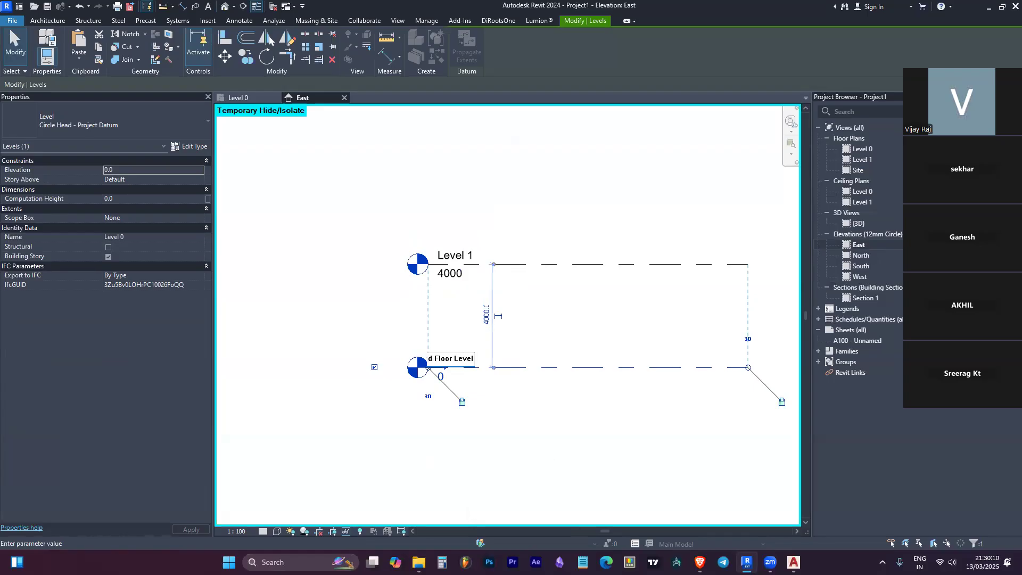
key(Return)
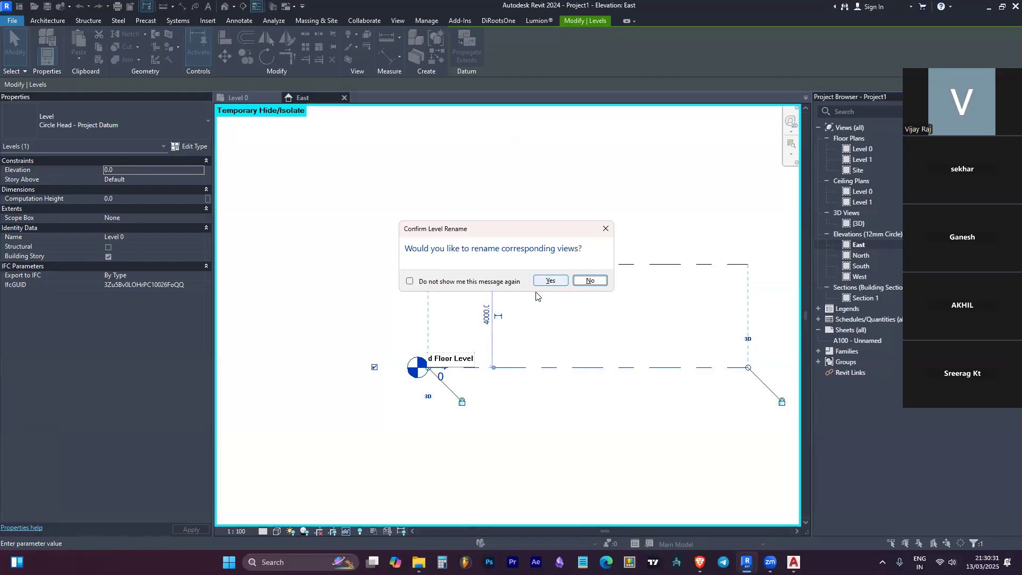
click(548, 282)
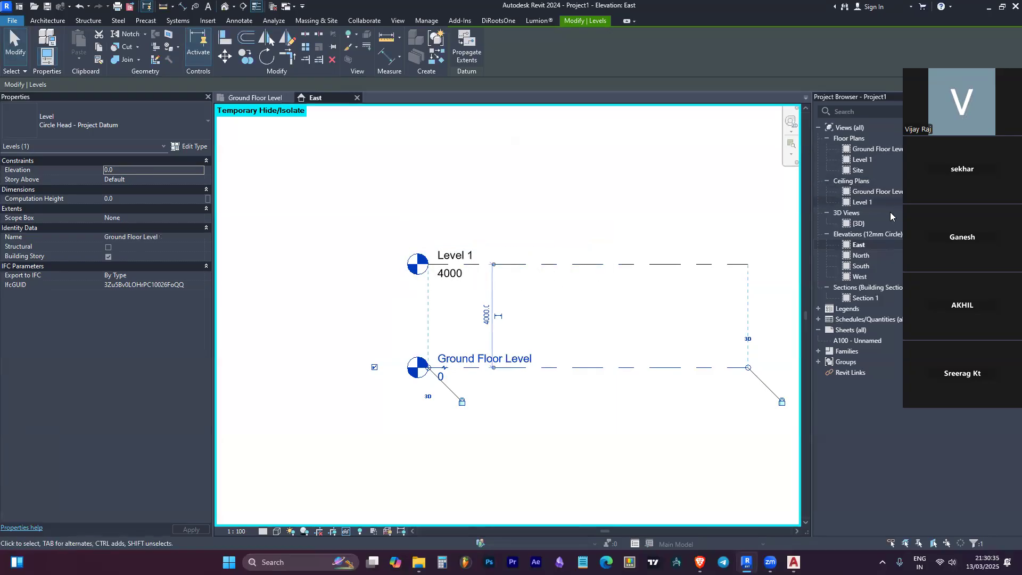
Step: Rename Level 1 as First Floor Level, rename its corresponding views too, and clear the selection
click(465, 260)
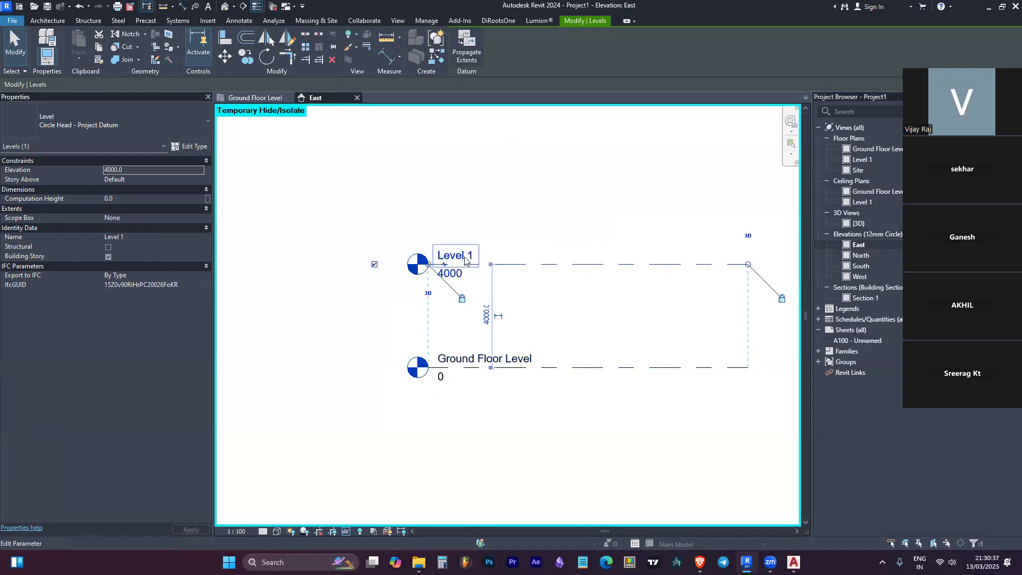
click(466, 260)
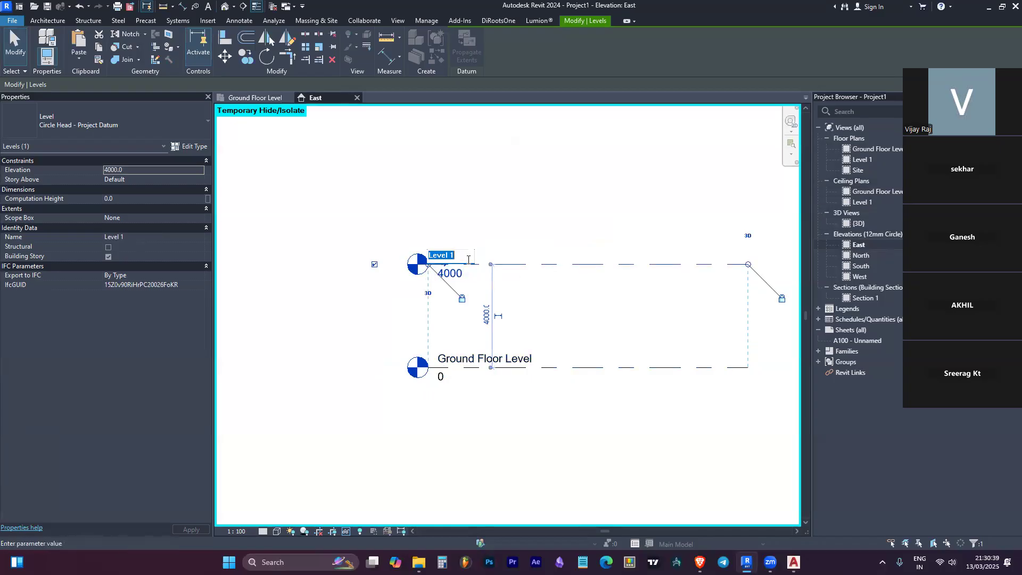
text(F)
text(irst Floor Level)
key(Return)
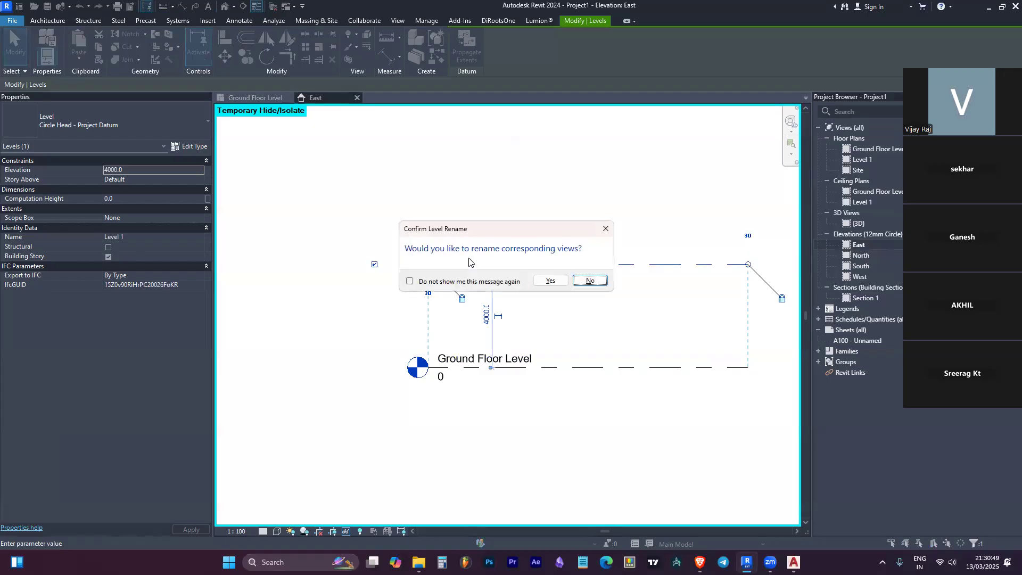
click(546, 281)
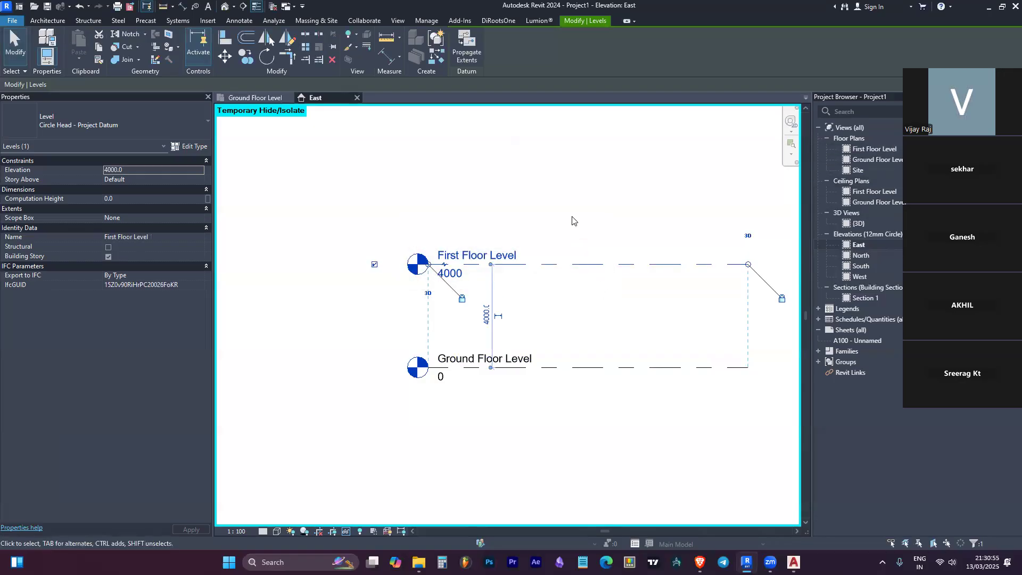
click(604, 229)
scroll(433, 335, down, 2)
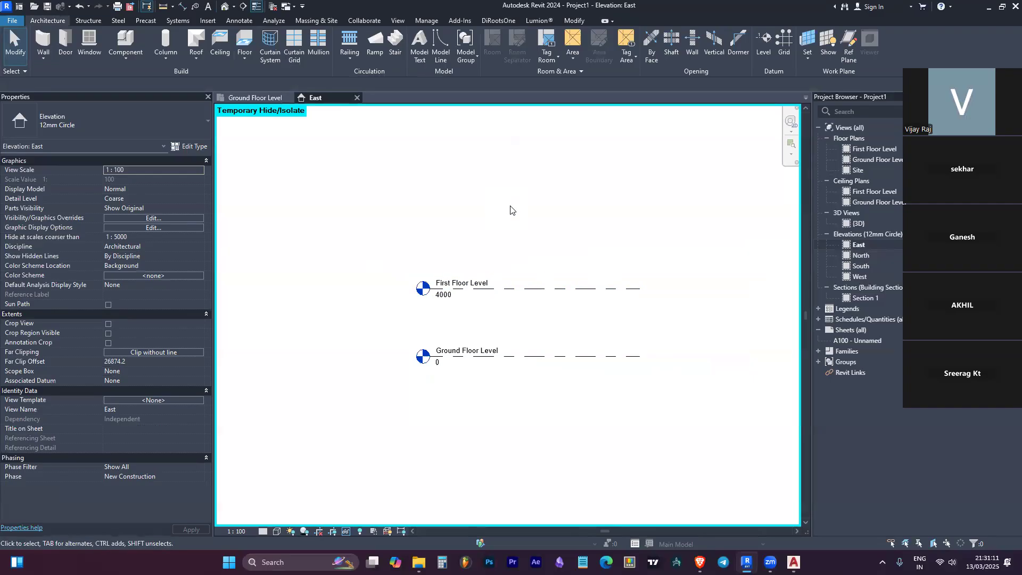
key(l)
key(l)
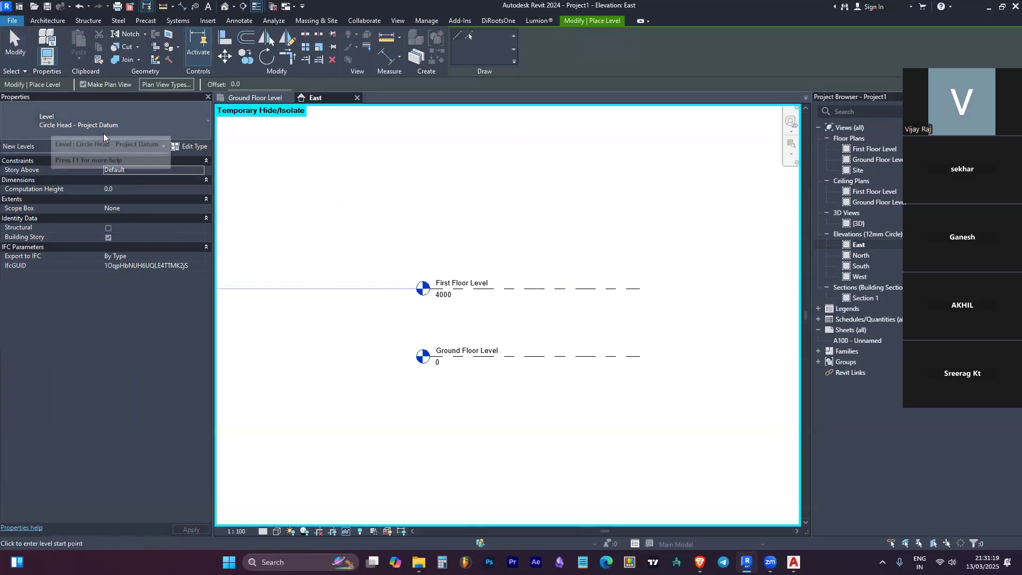
key(Escape)
key(Escape)
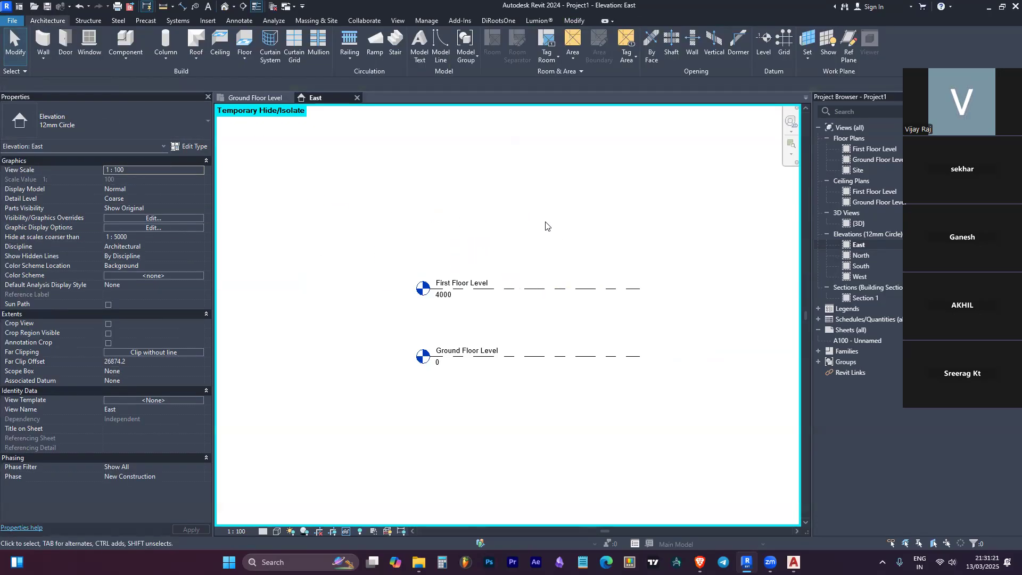
Step: Draw a new level about 4500 mm above First Floor Level, with both ends aligned to the existing level lines
key(l)
key(l)
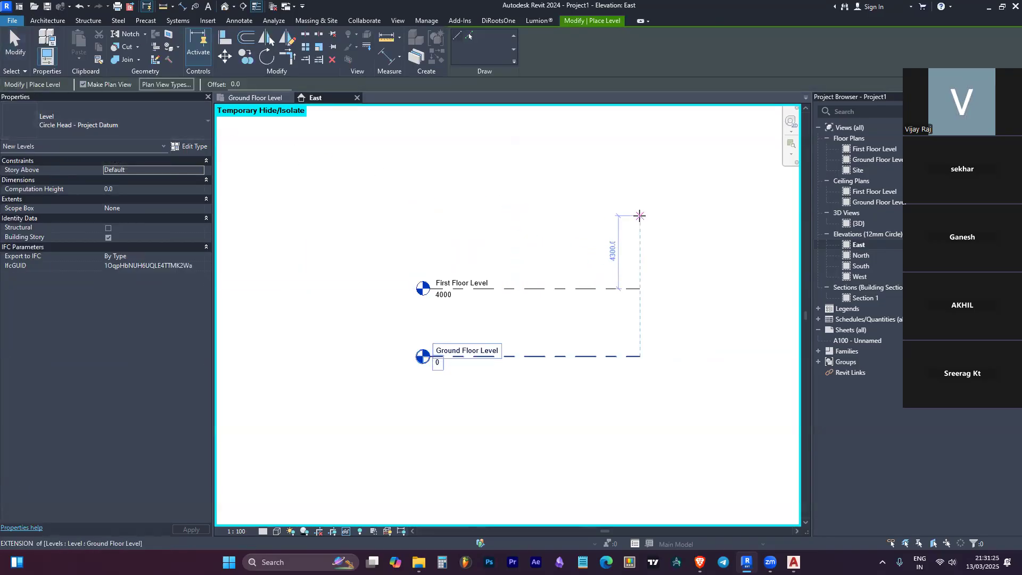
click(638, 213)
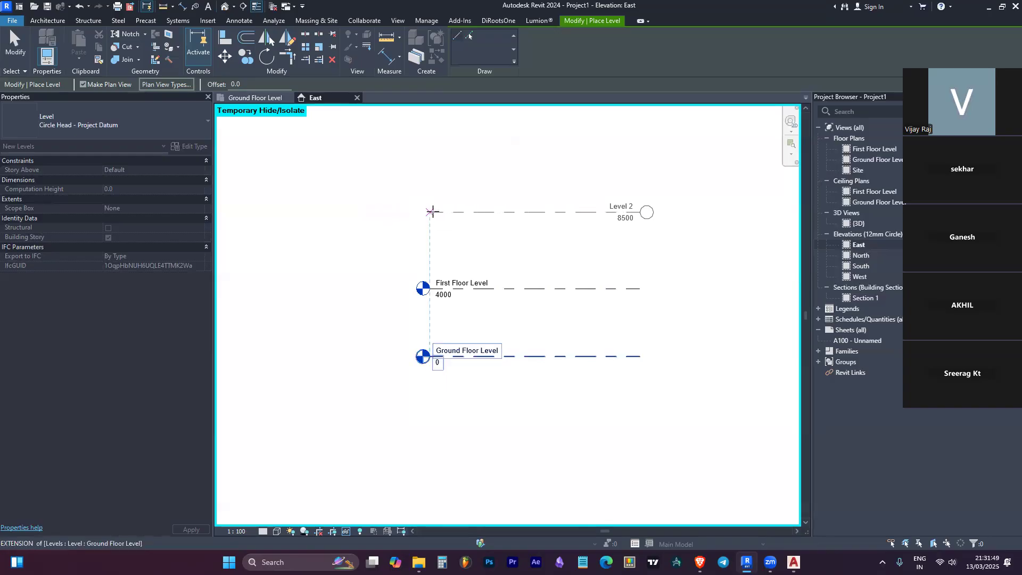
click(430, 212)
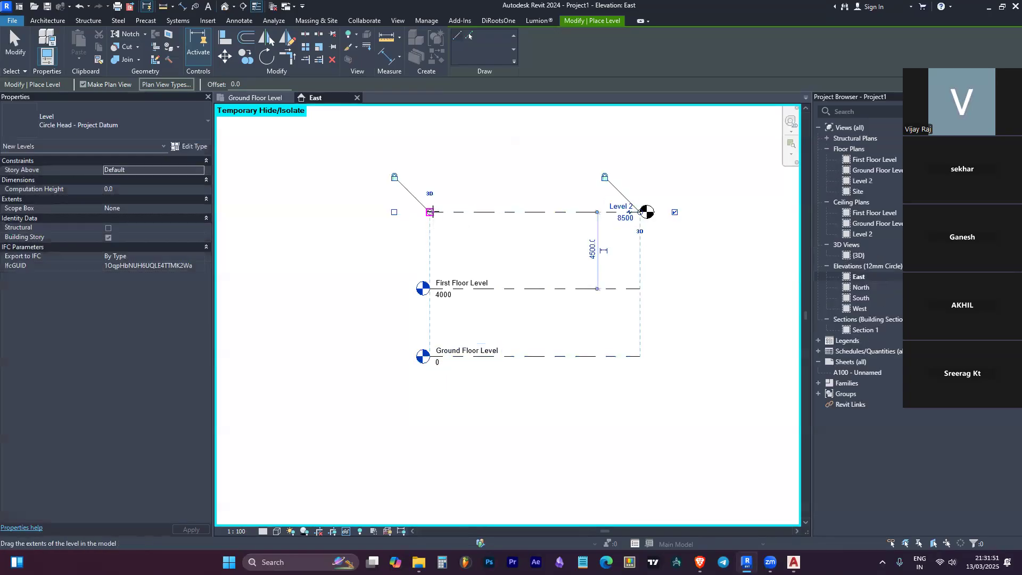
key(Escape)
key(Escape)
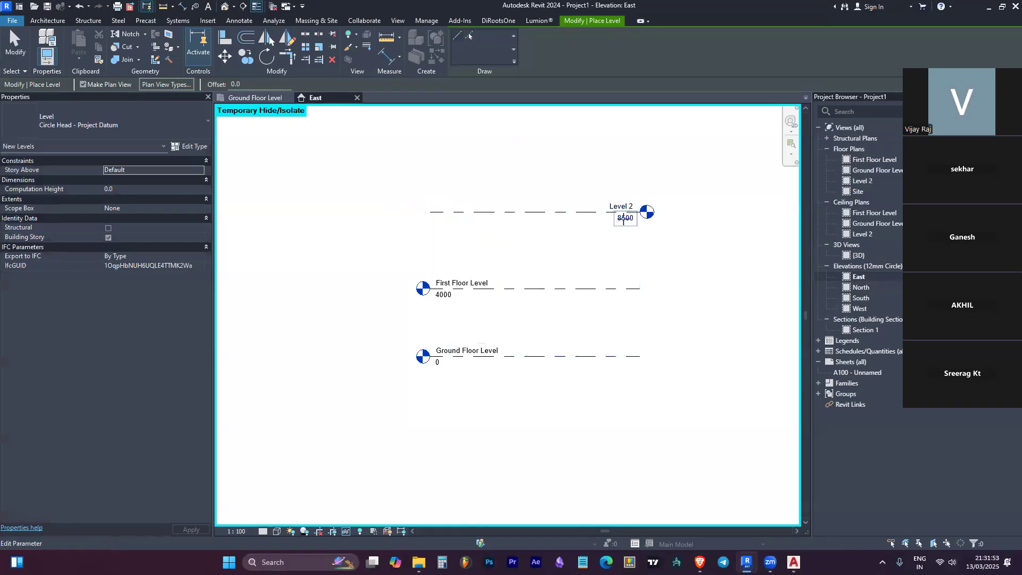
Step: Set the distance between Level 2 and First Floor Level to 4000 mm
click(463, 286)
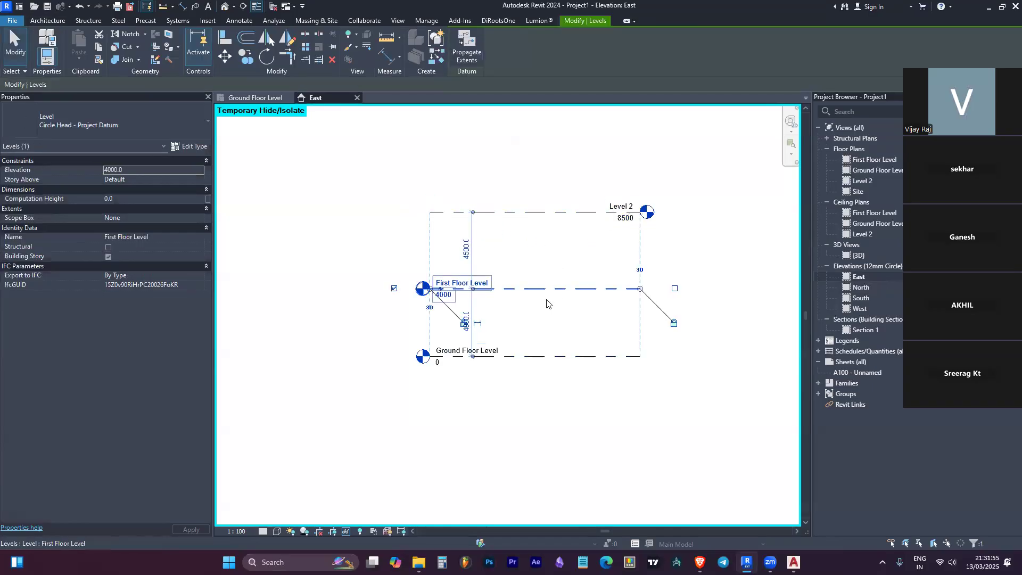
scroll(474, 323, up, 5)
scroll(558, 399, down, 3)
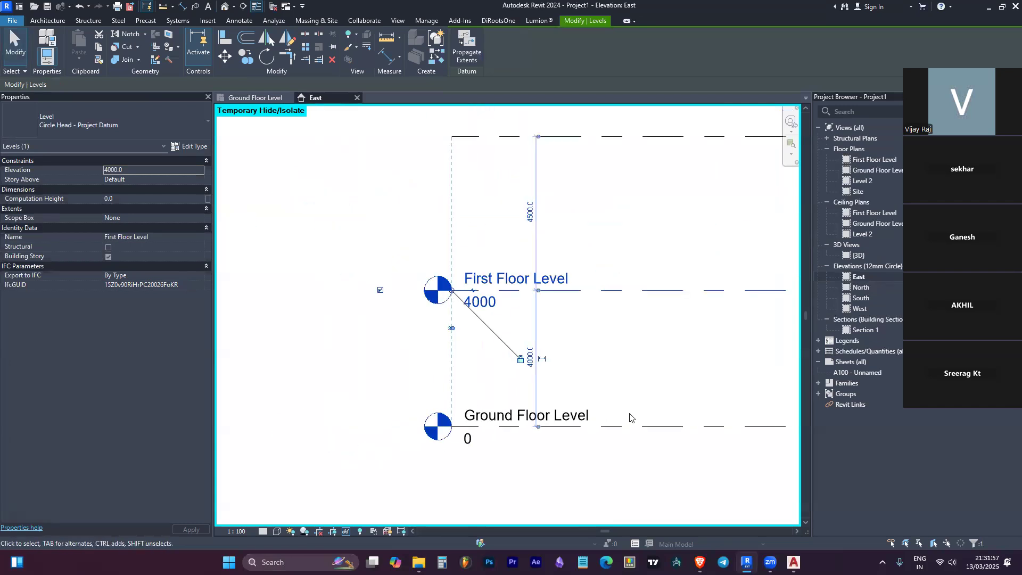
scroll(549, 362, down, 2)
scroll(591, 235, up, 1)
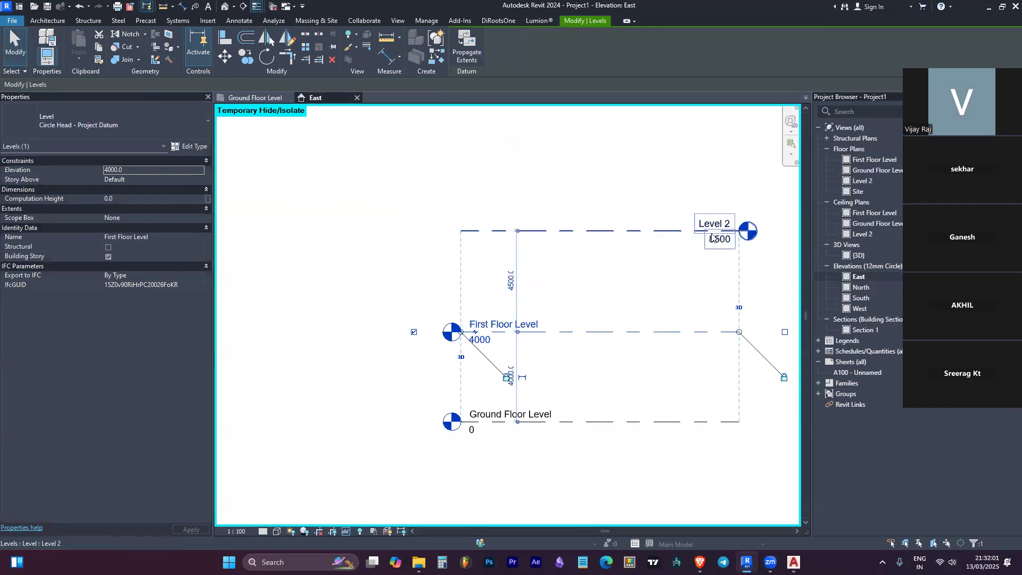
click(633, 232)
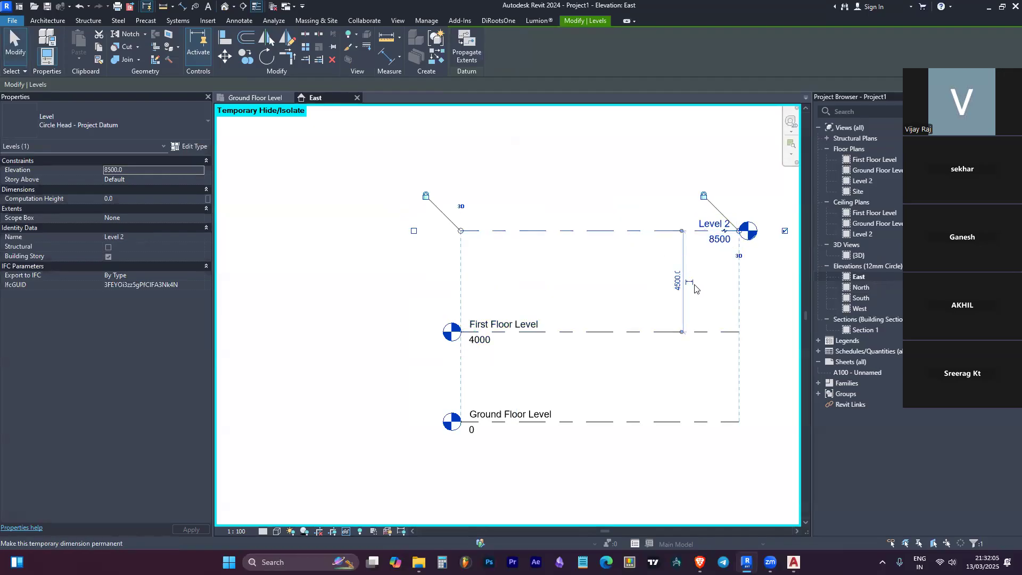
click(676, 292)
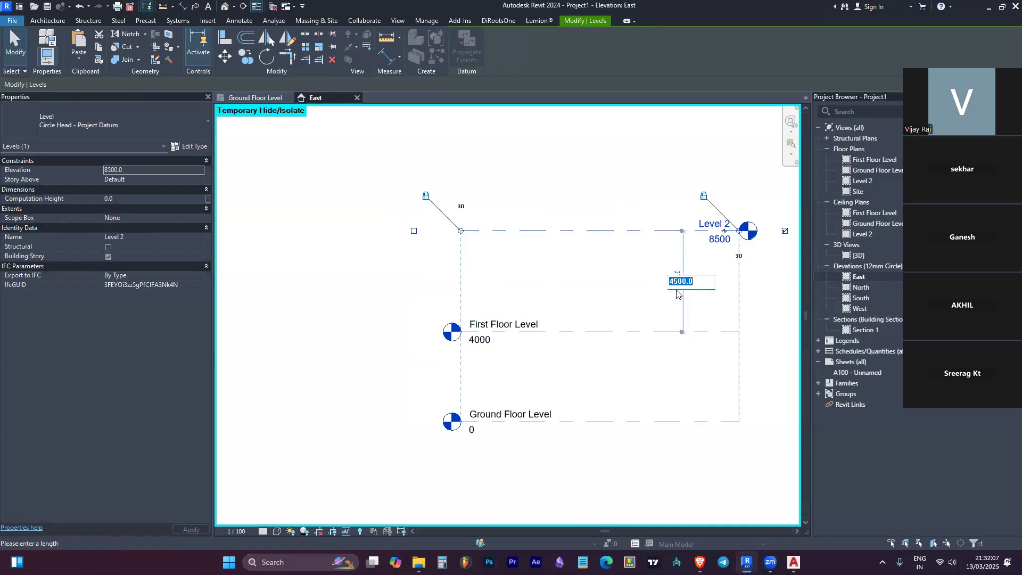
click(678, 282)
key(BackSpace)
text(0)
key(Return)
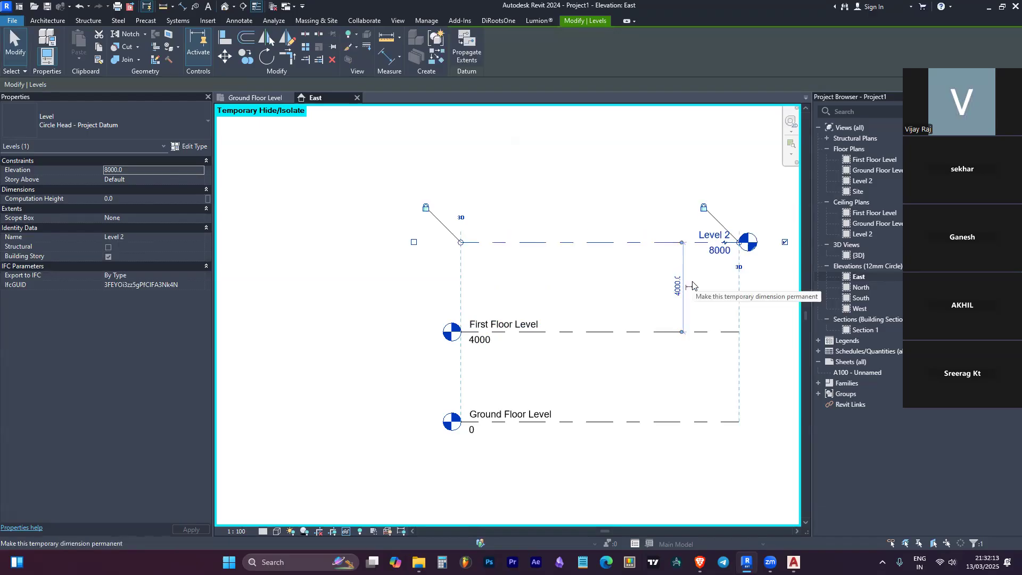
Step: Hide Level 2's bubble at its current end and show it at the end where the other levels have theirs
click(695, 288)
click(642, 244)
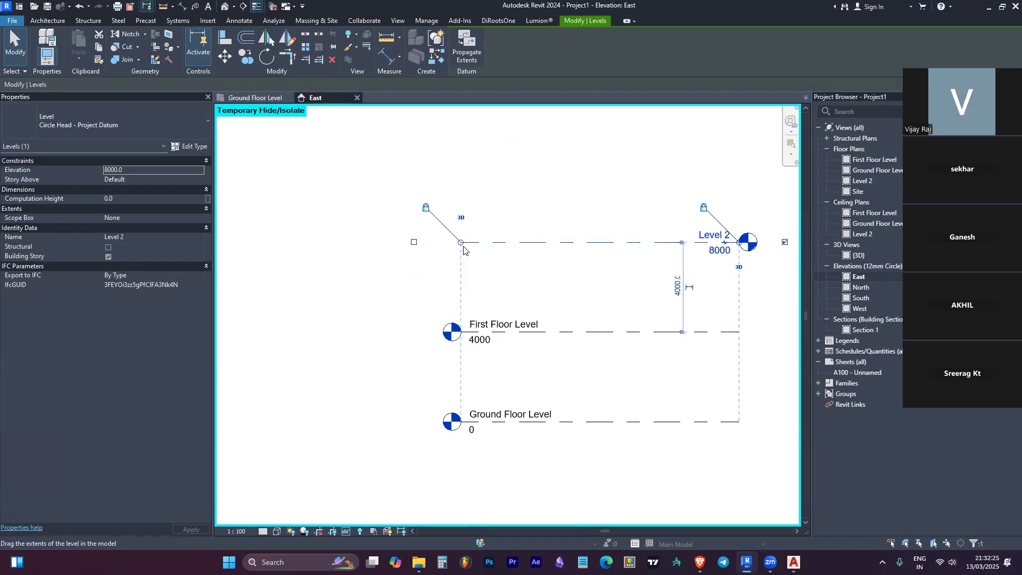
click(785, 243)
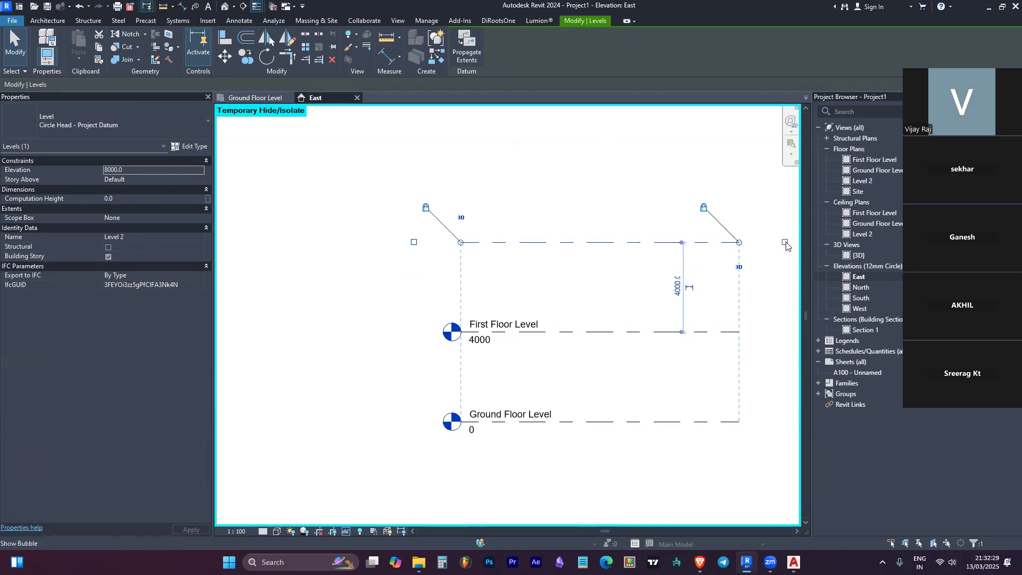
click(414, 243)
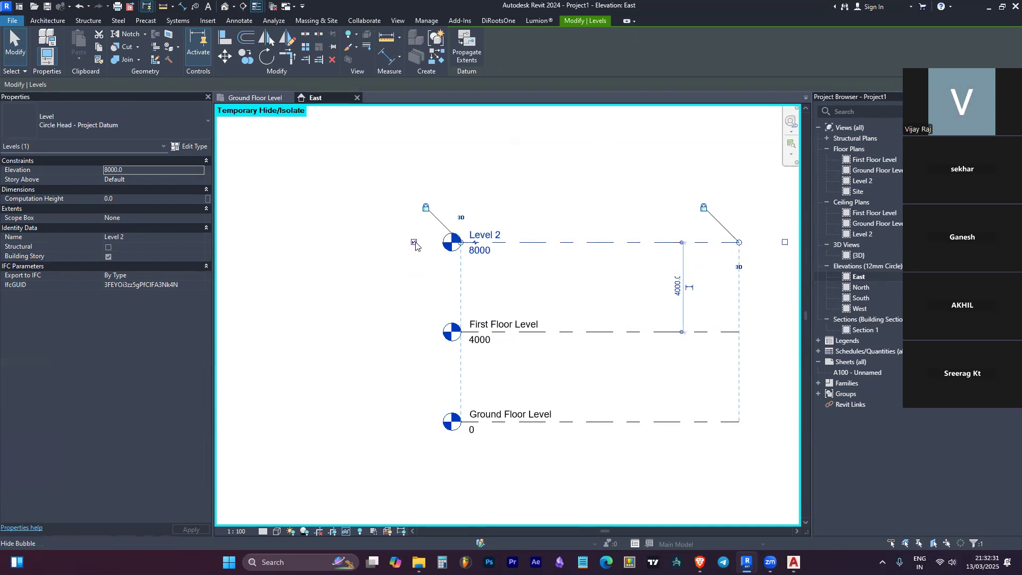
Step: Rename Level 2 as Second Floor Level, rename its corresponding views too, and clear the selection
click(489, 234)
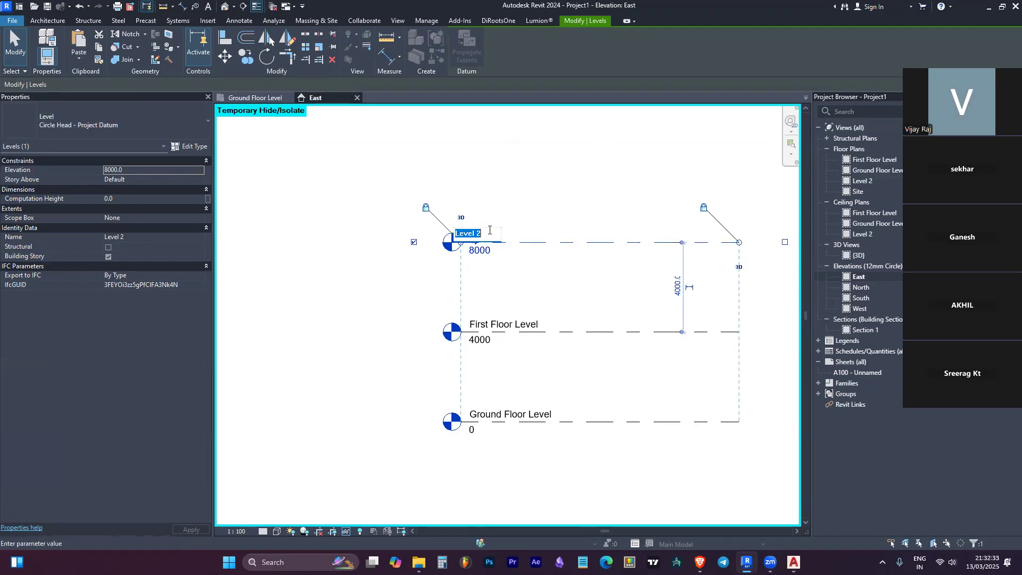
text(Se)
text(cond FLoo)
text(oor L)
text(evel)
key(Return)
key(Left)
key(Return)
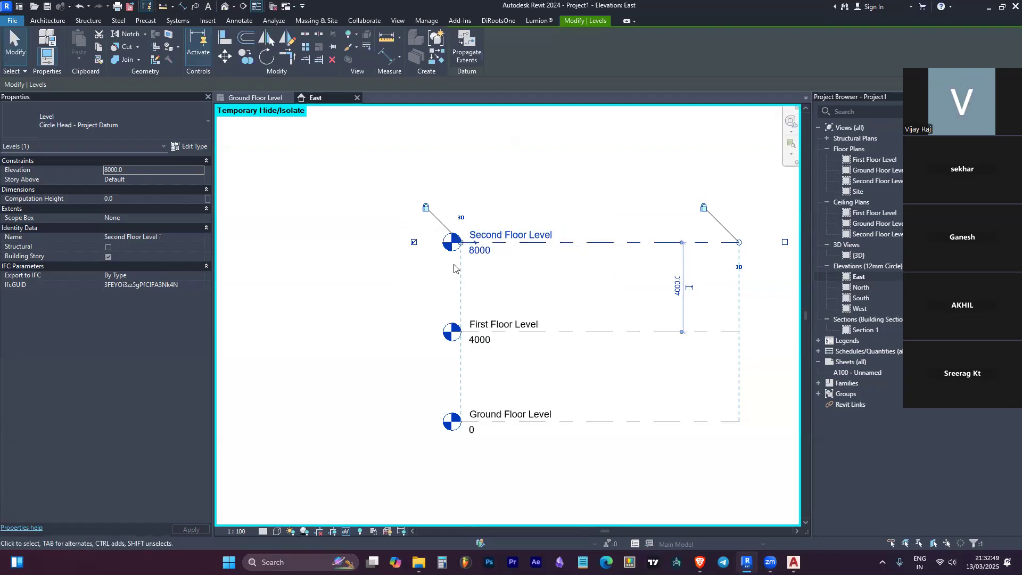
click(573, 220)
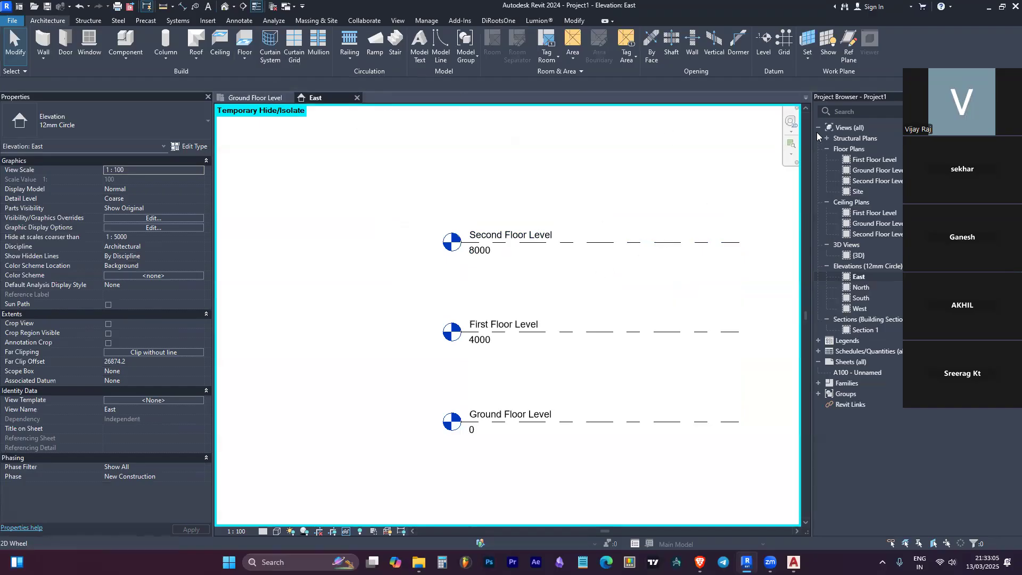
Step: Open the Ground Floor Level floor plan and fit its elevation markers in view
double_click(890, 170)
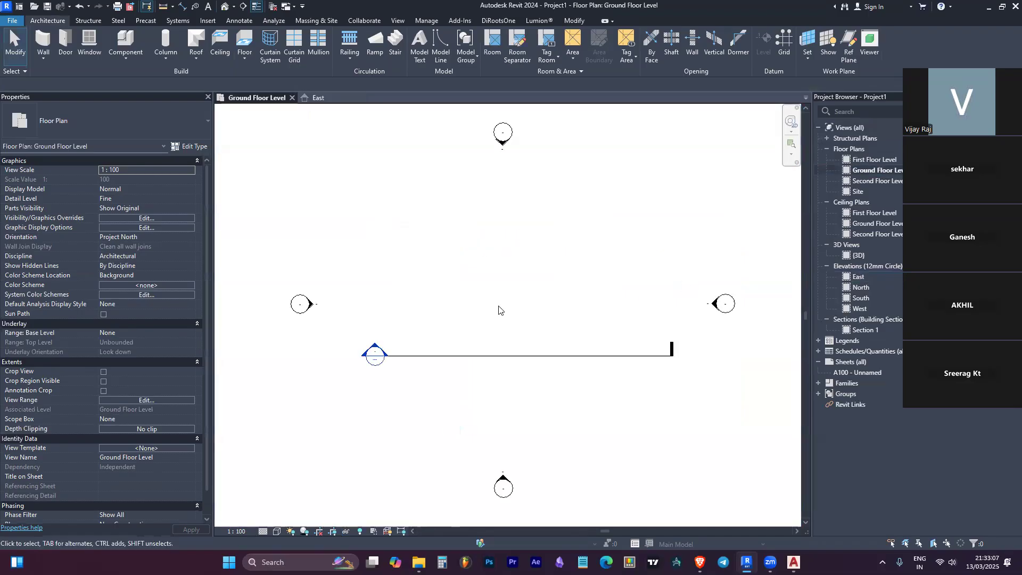
scroll(497, 299, down, 2)
scroll(513, 299, up, 3)
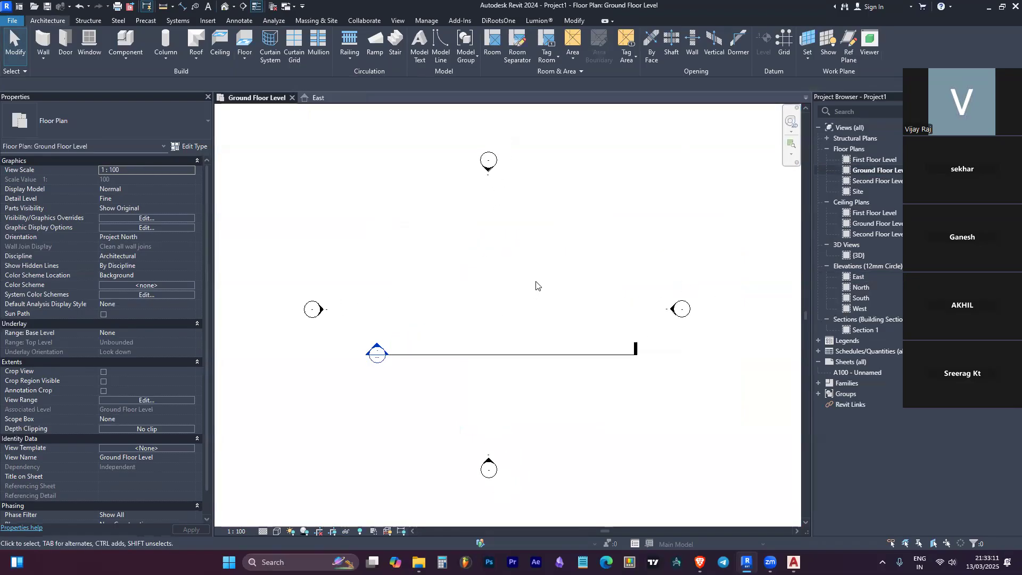
Step: Select the north, east, west and south elevation views in turn, and extend the south view's far clip offset to about 23050 mm
click(495, 173)
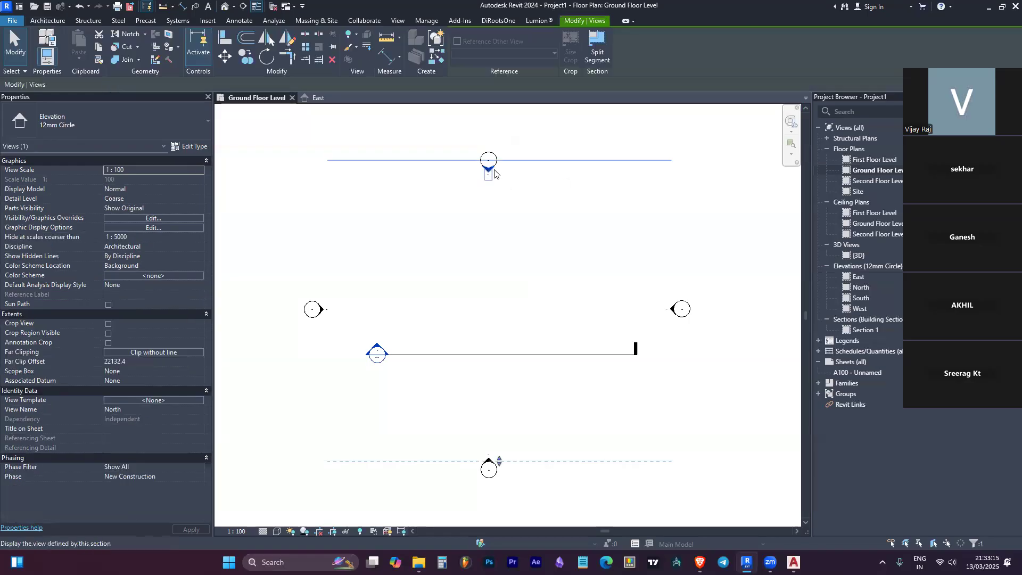
click(668, 314)
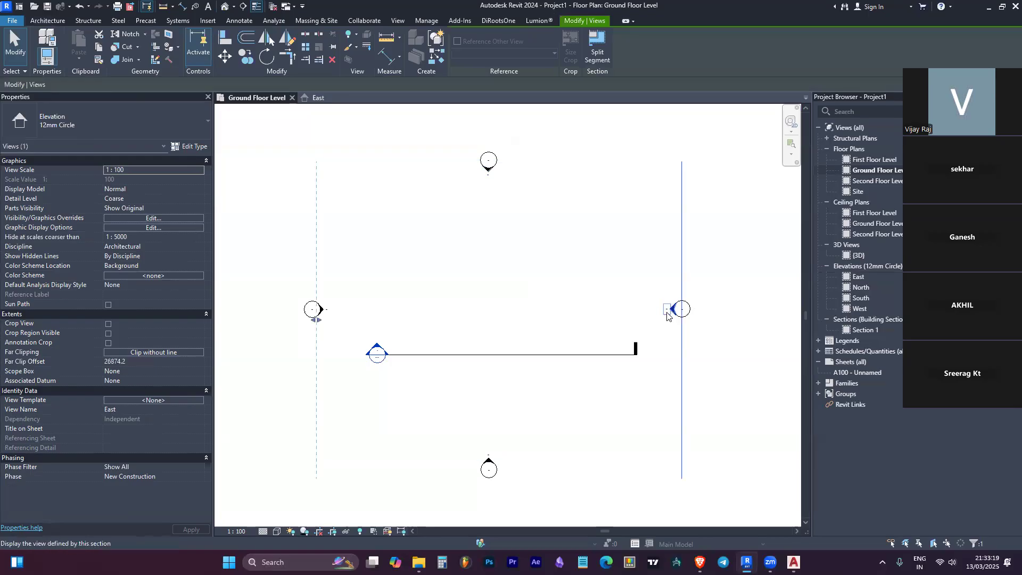
click(321, 310)
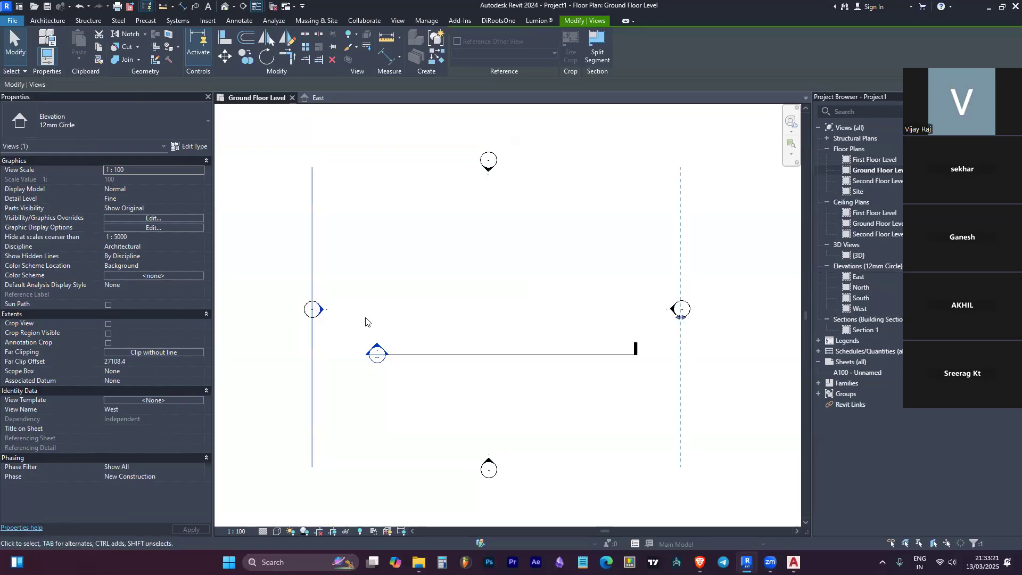
click(489, 461)
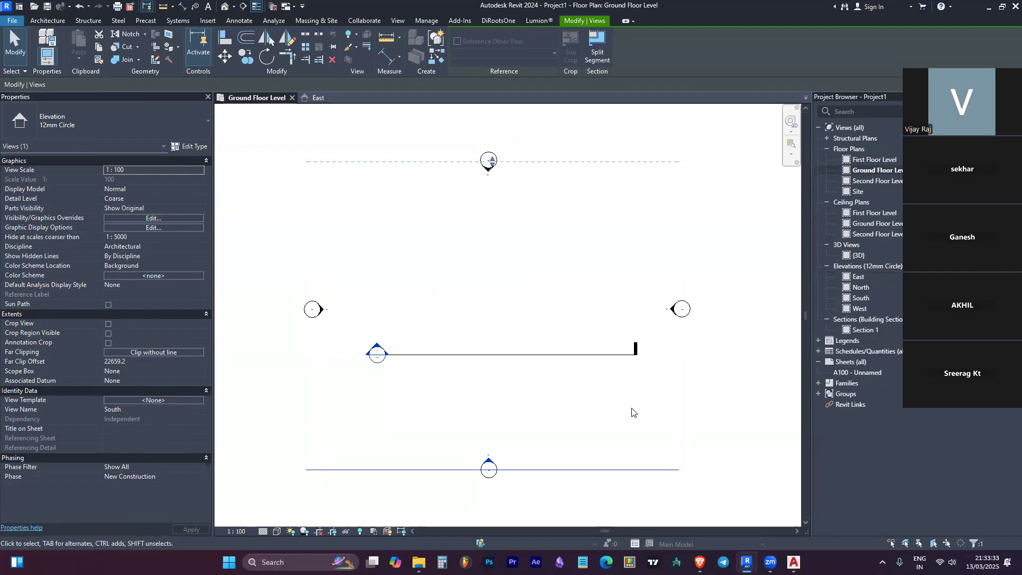
drag(492, 159, 495, 154)
Step: Find photo_2025-03-12_00-11-27.jpg in the Inputs folder, preview its floor plans at full size, and close the preview
click(207, 20)
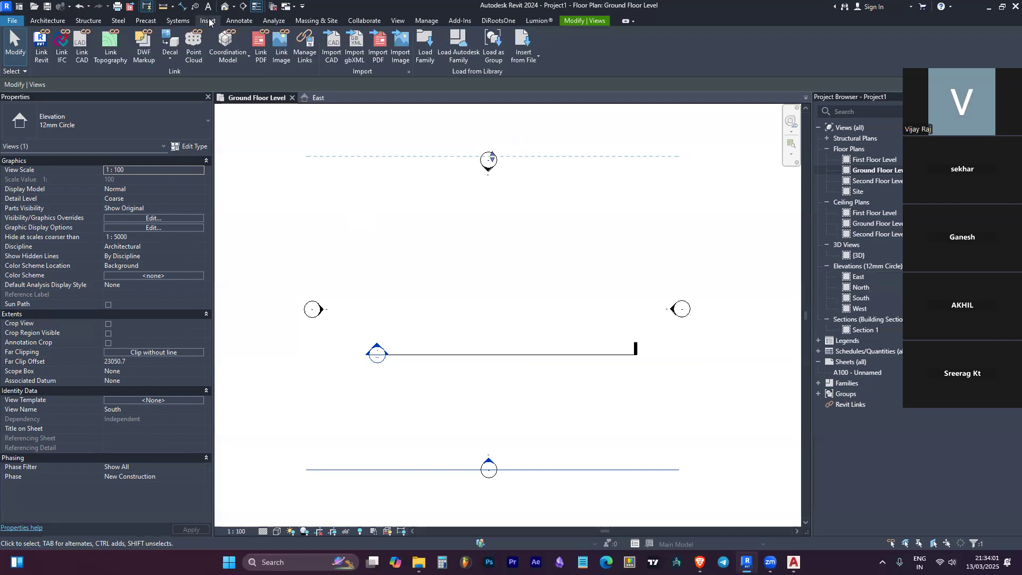
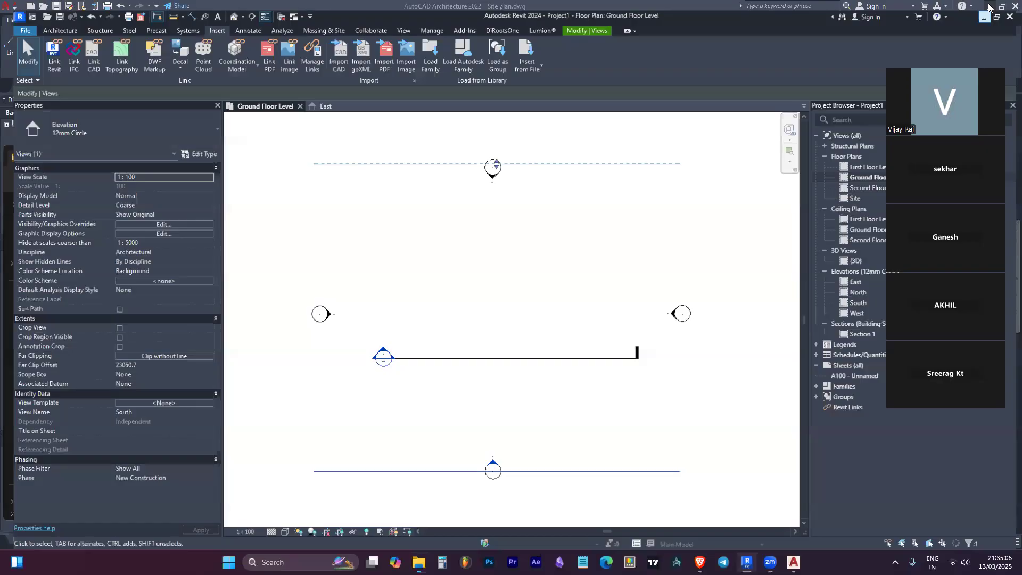
click(985, 15)
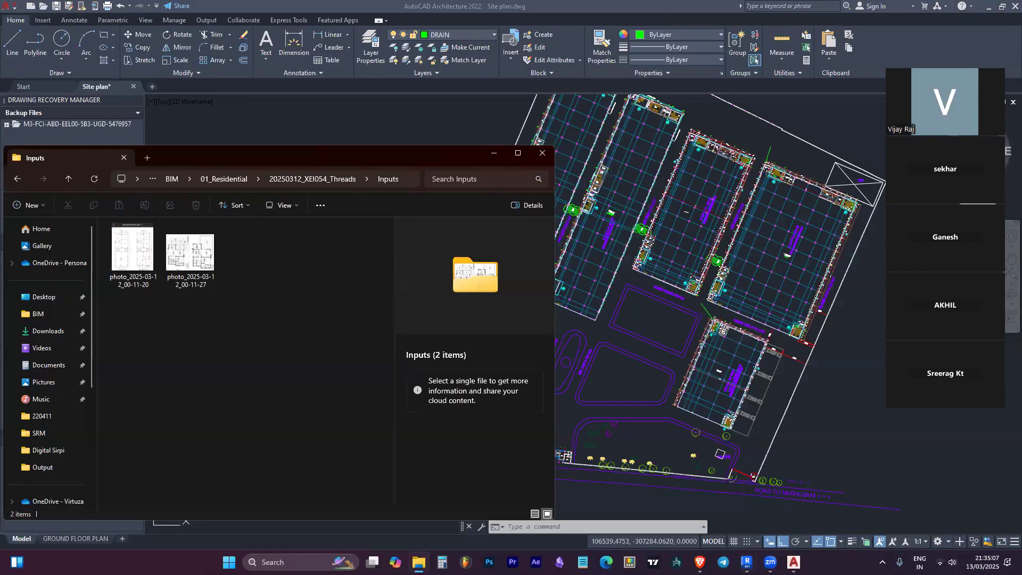
click(747, 563)
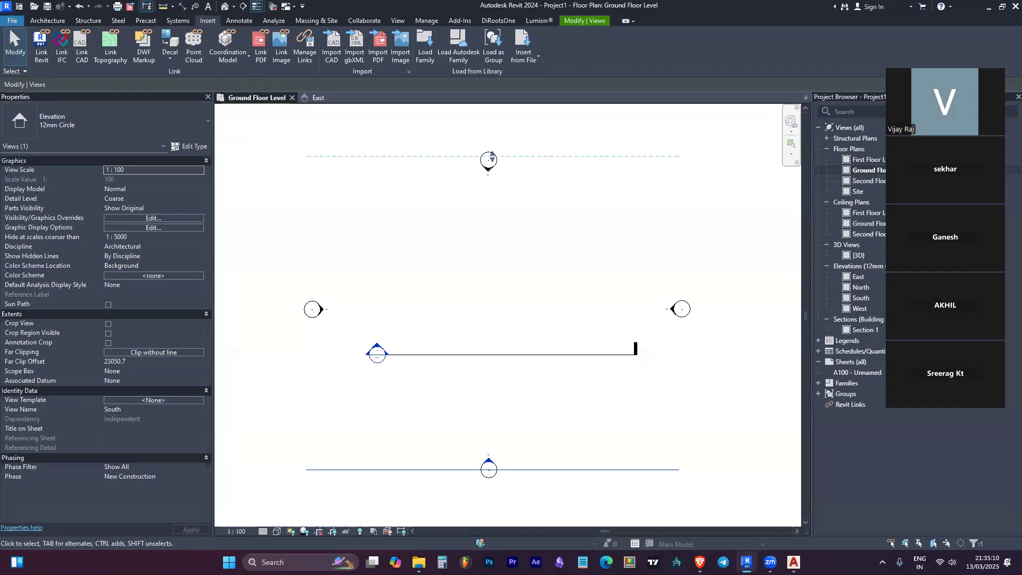
mouse_move(419, 562)
click(428, 508)
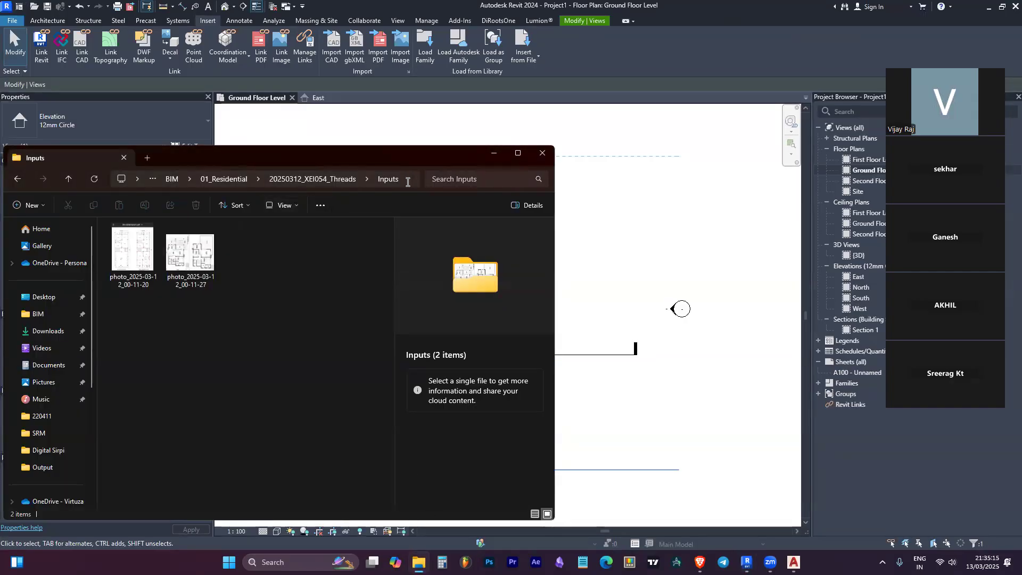
double_click(212, 284)
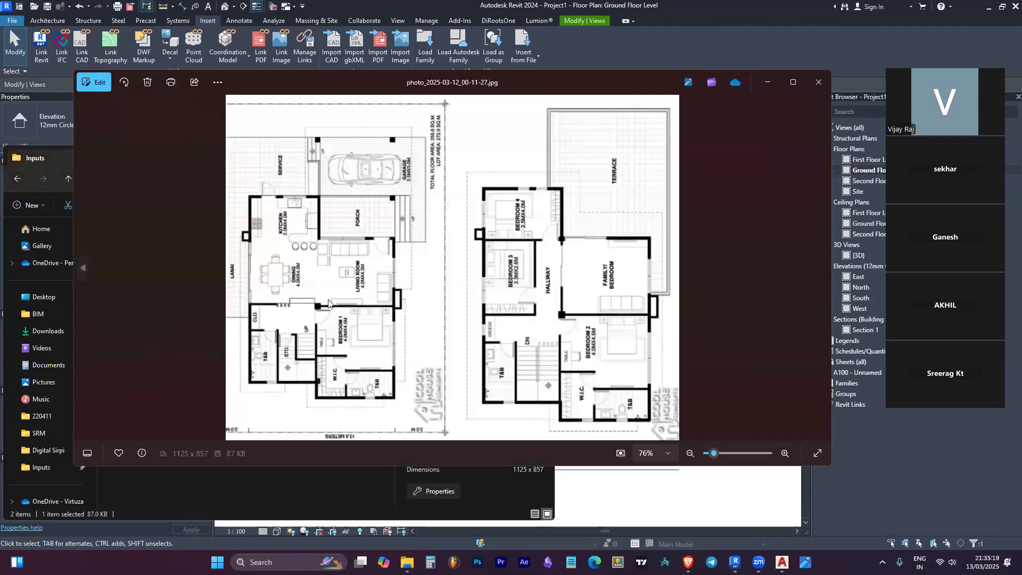
click(819, 82)
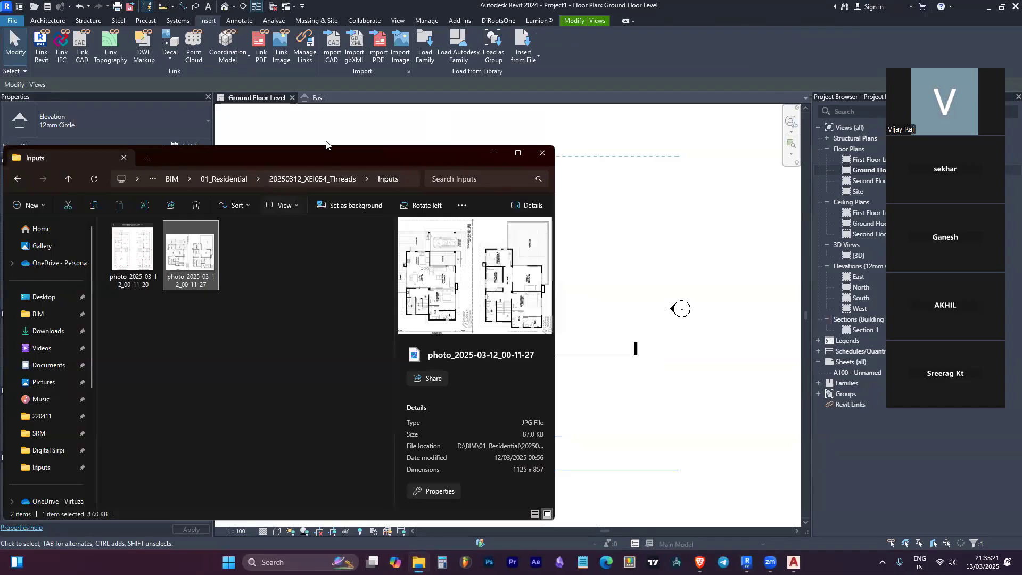
Step: Import photo_2025-03-12_00-11-27.jpg from the Inputs folder into the Ground Floor Level plan, placing it centred among the elevation markers
drag(323, 158, 250, 319)
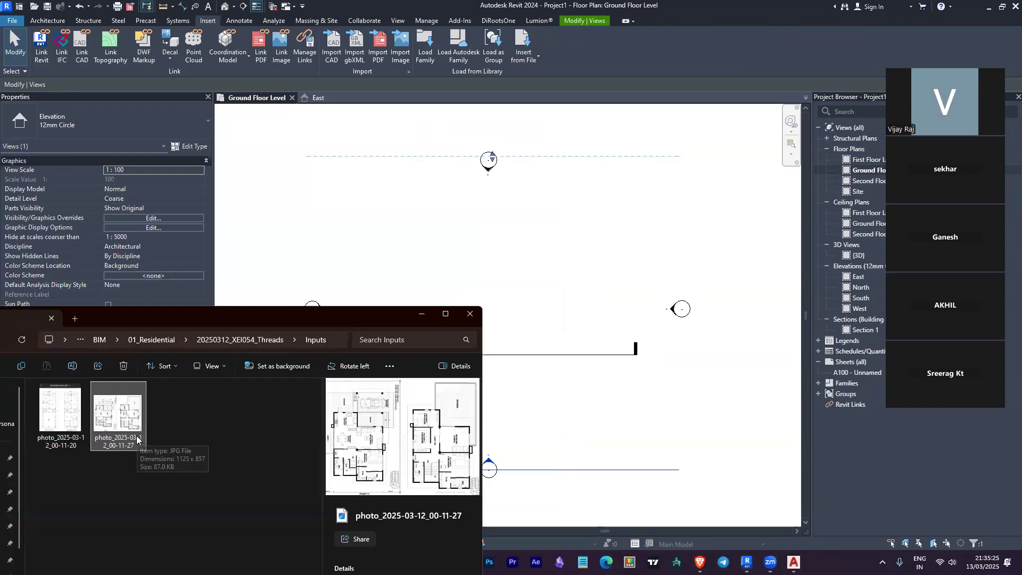
drag(126, 424, 408, 263)
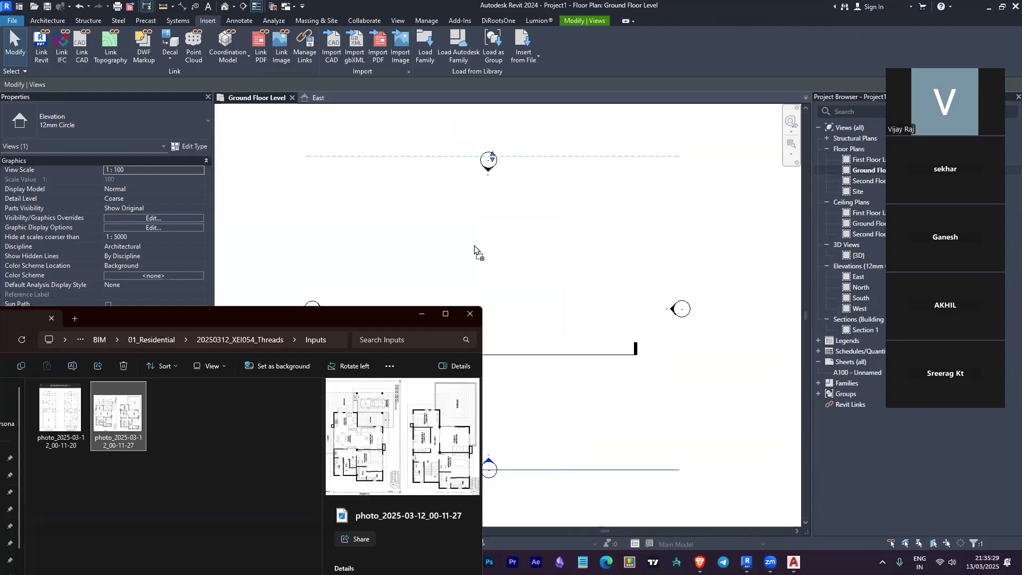
drag(477, 255, 448, 229)
drag(563, 270, 564, 269)
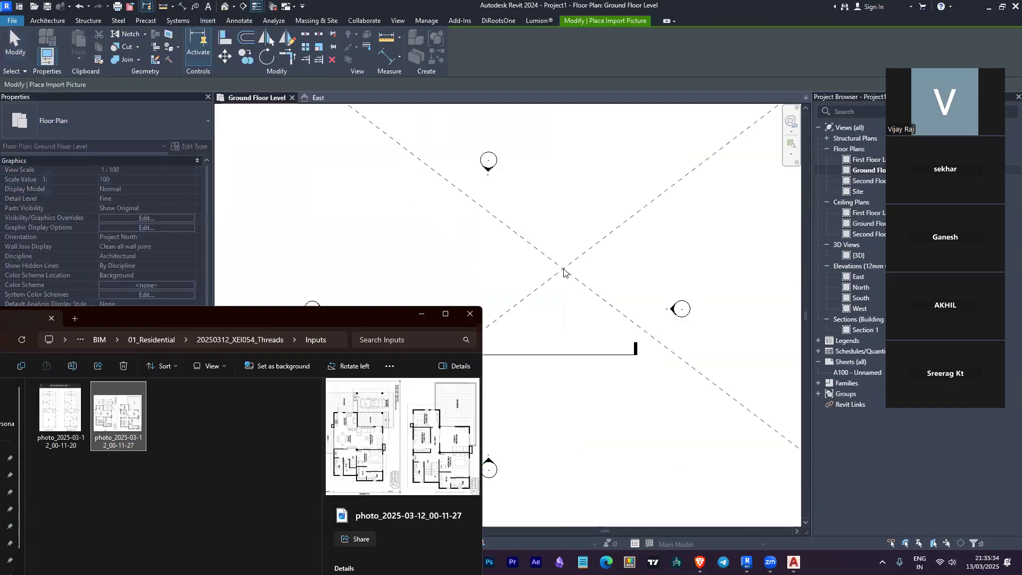
click(497, 266)
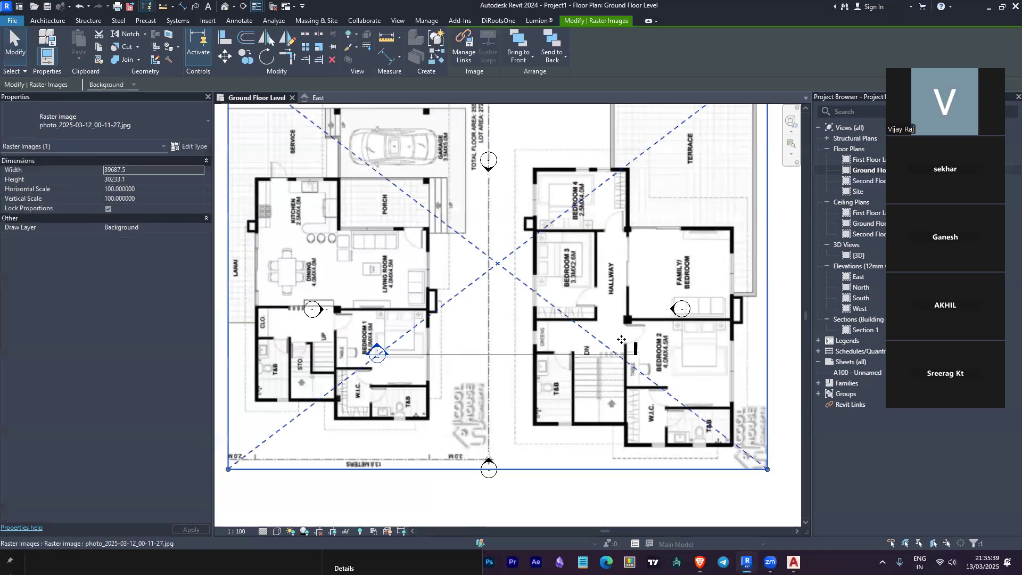
scroll(650, 389, down, 2)
scroll(648, 378, down, 1)
key(Escape)
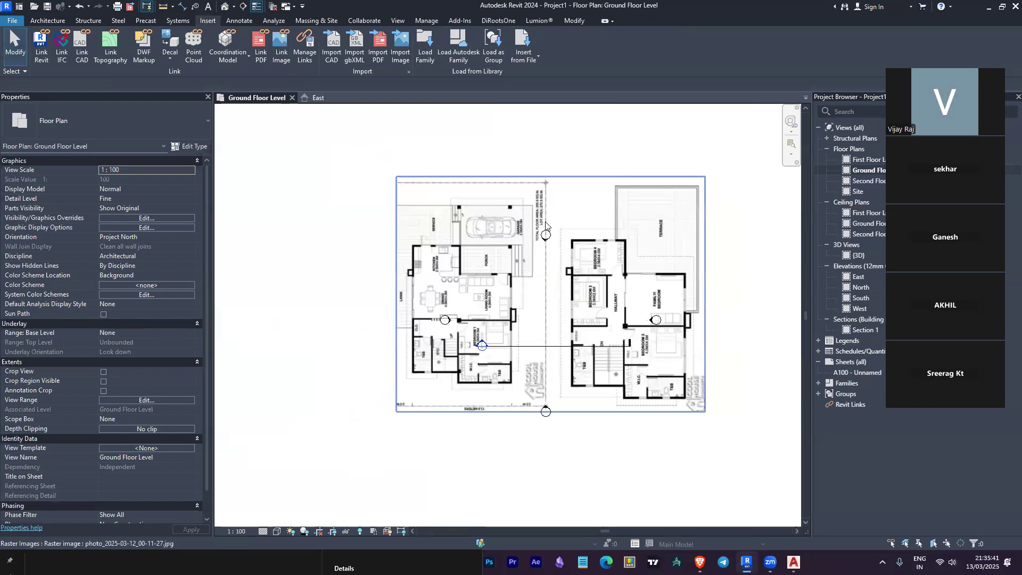
Step: Move the imported plan image diagonally up and to the left, clear of the elevation markers, and deselect it
click(614, 248)
drag(547, 299, 368, 128)
key(Escape)
scroll(630, 299, down, 2)
click(521, 172)
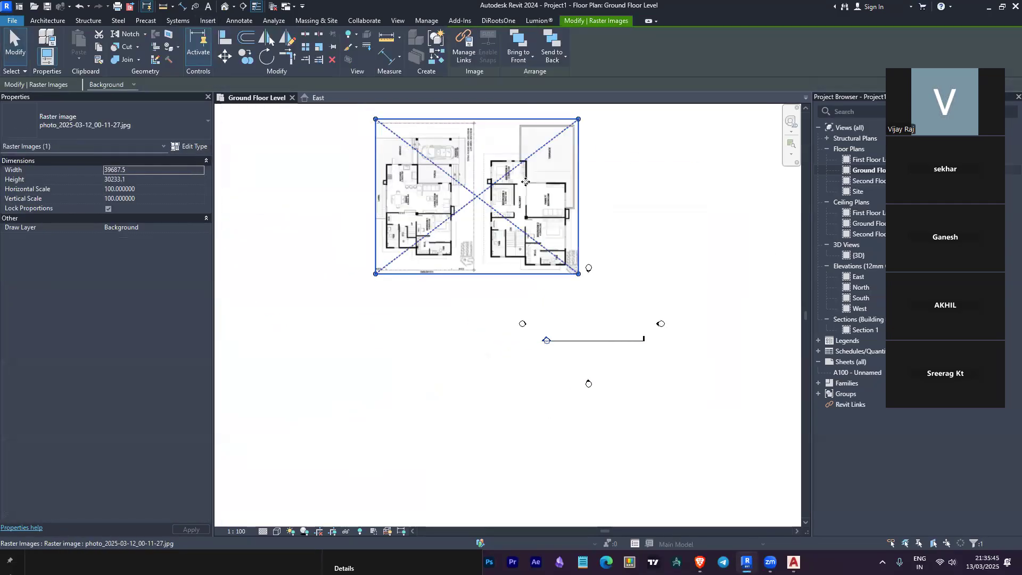
click(676, 274)
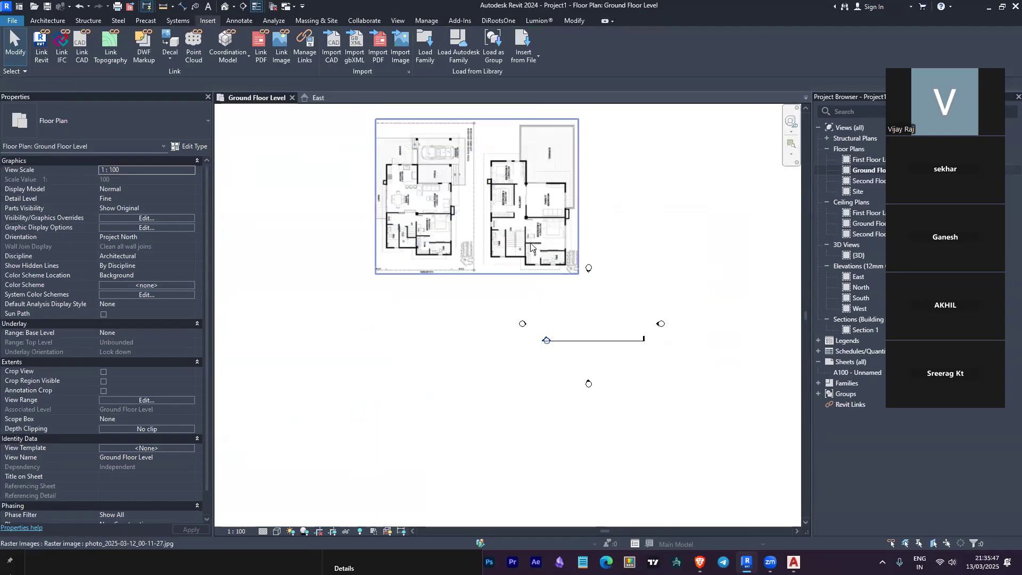
Step: Move the plan image back over the elevation markers so that its ground-floor plan lies between the west and east markers
click(490, 184)
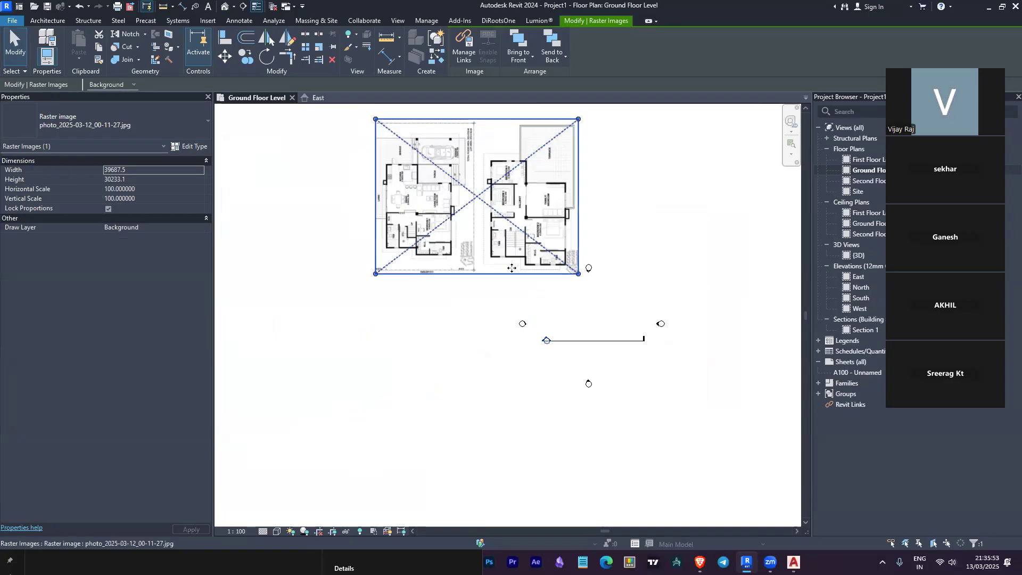
drag(515, 209, 616, 322)
scroll(616, 322, up, 3)
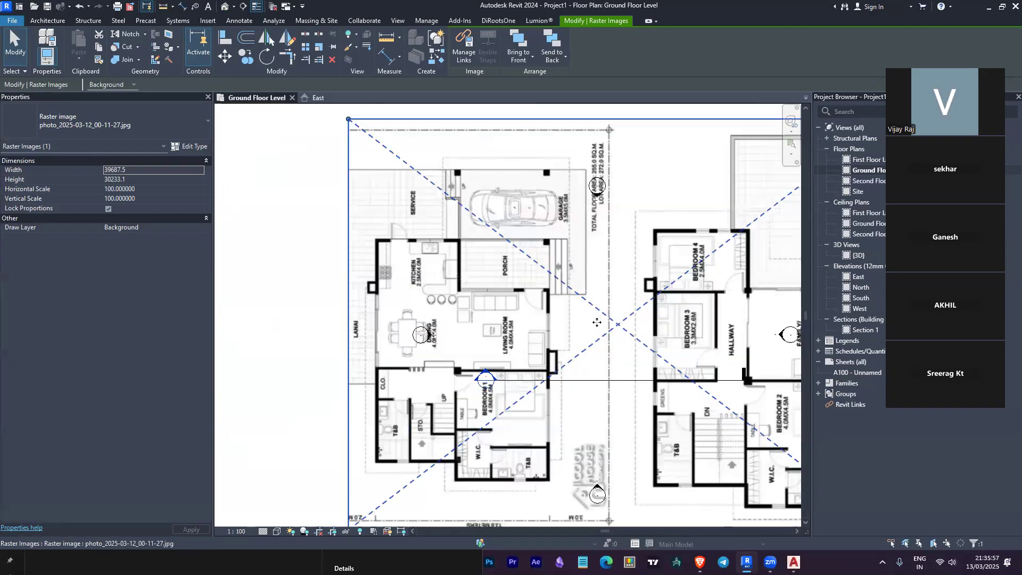
scroll(518, 303, down, 1)
drag(423, 311, 505, 297)
scroll(529, 282, up, 1)
scroll(529, 281, down, 3)
scroll(511, 298, up, 5)
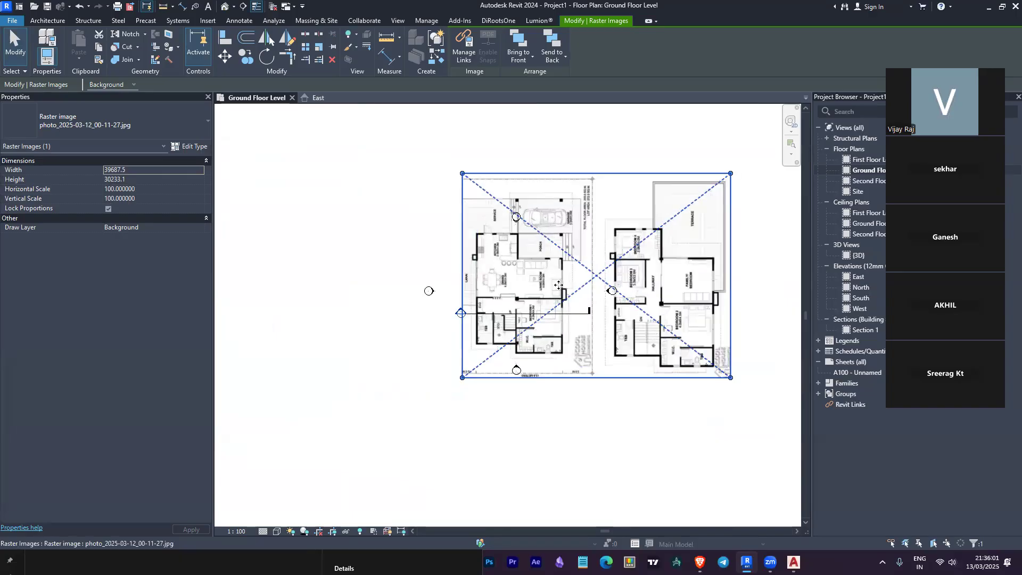
key(Escape)
Step: Examine the room names and dimensions on both floor plans of the imported image, and clear the selection
click(534, 304)
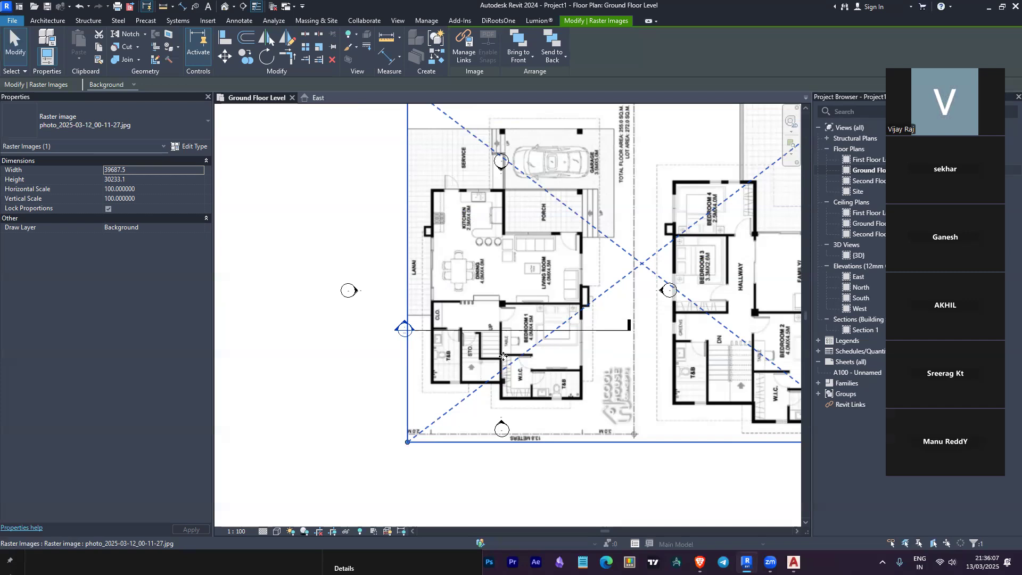
scroll(511, 298, down, 3)
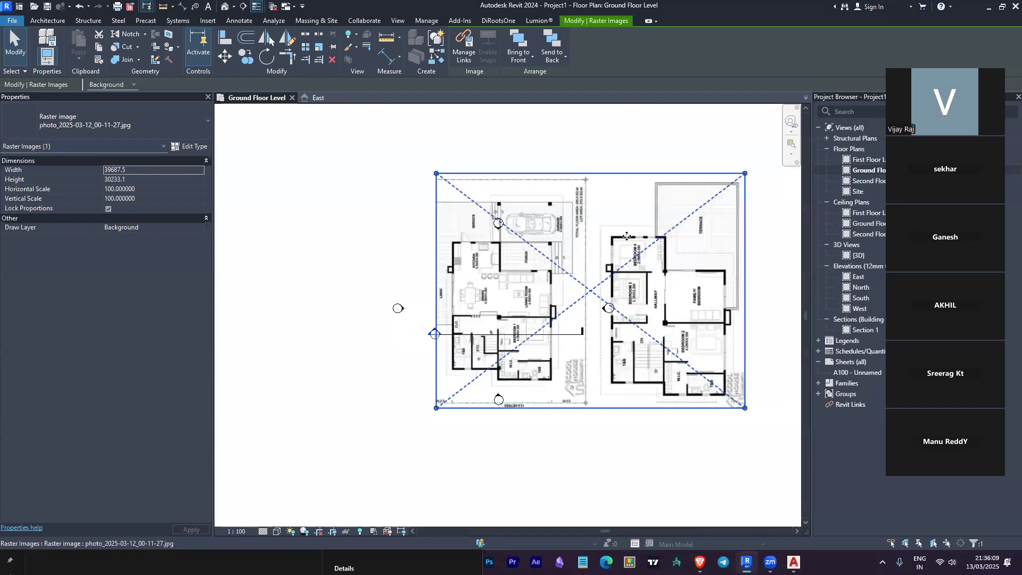
scroll(487, 263, up, 4)
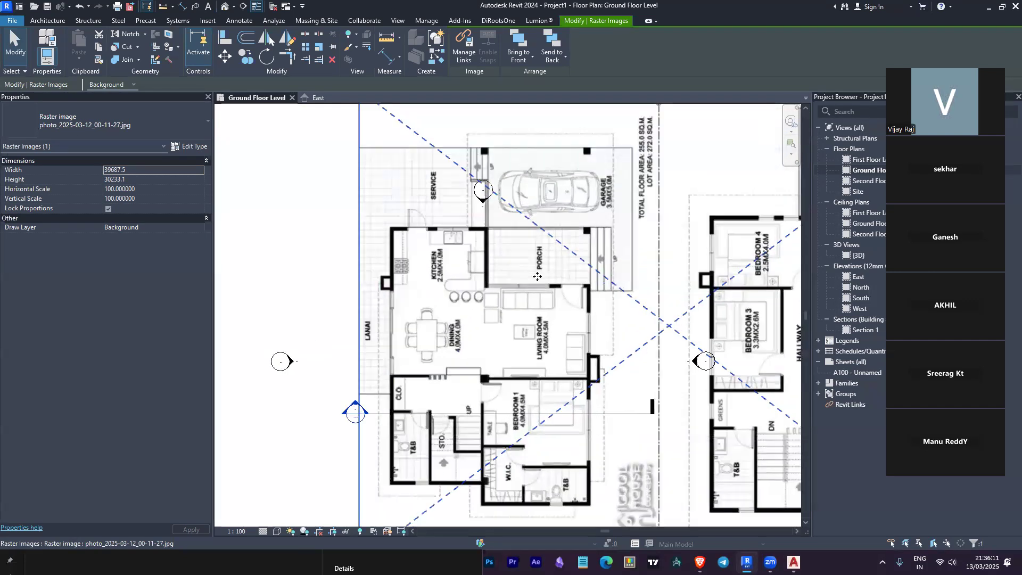
scroll(596, 288, up, 2)
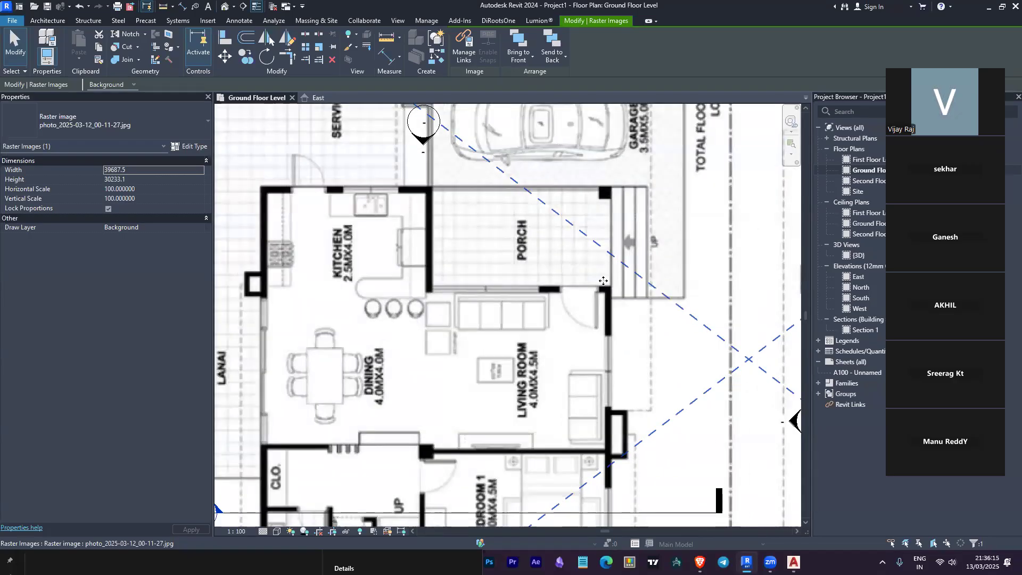
scroll(482, 301, down, 1)
scroll(482, 301, down, 3)
scroll(454, 392, up, 2)
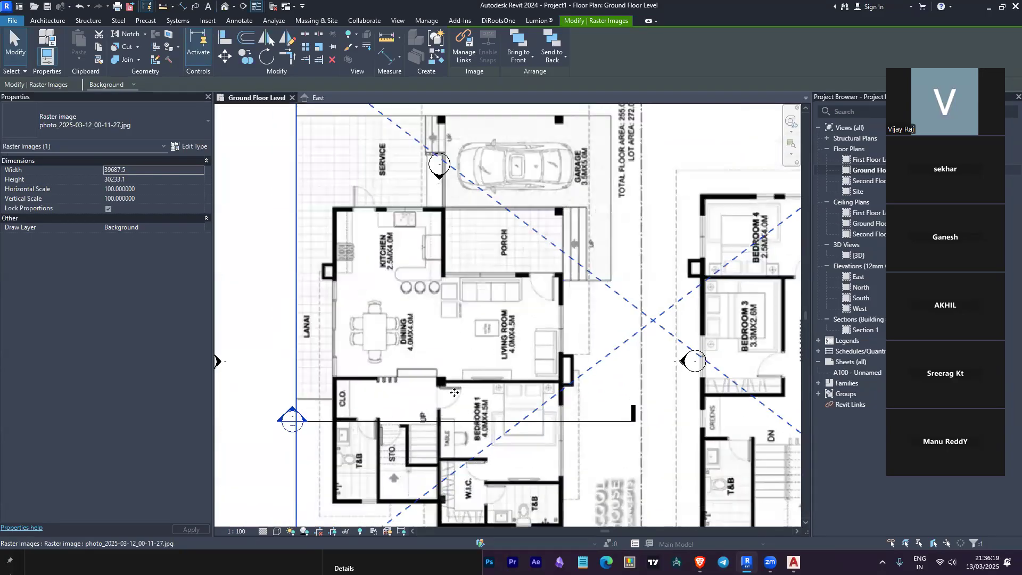
scroll(454, 392, up, 1)
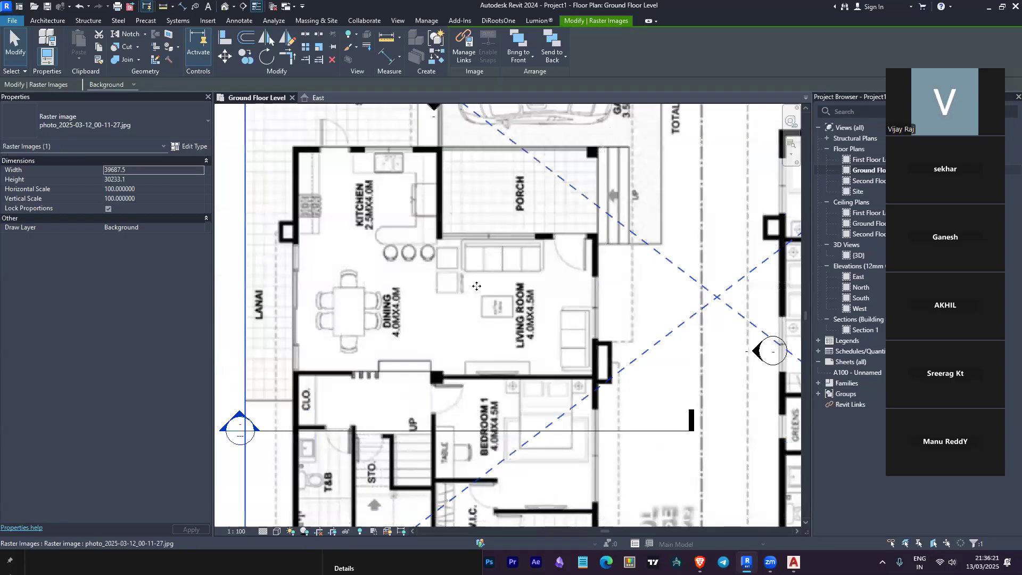
scroll(519, 175, down, 1)
scroll(554, 442, up, 1)
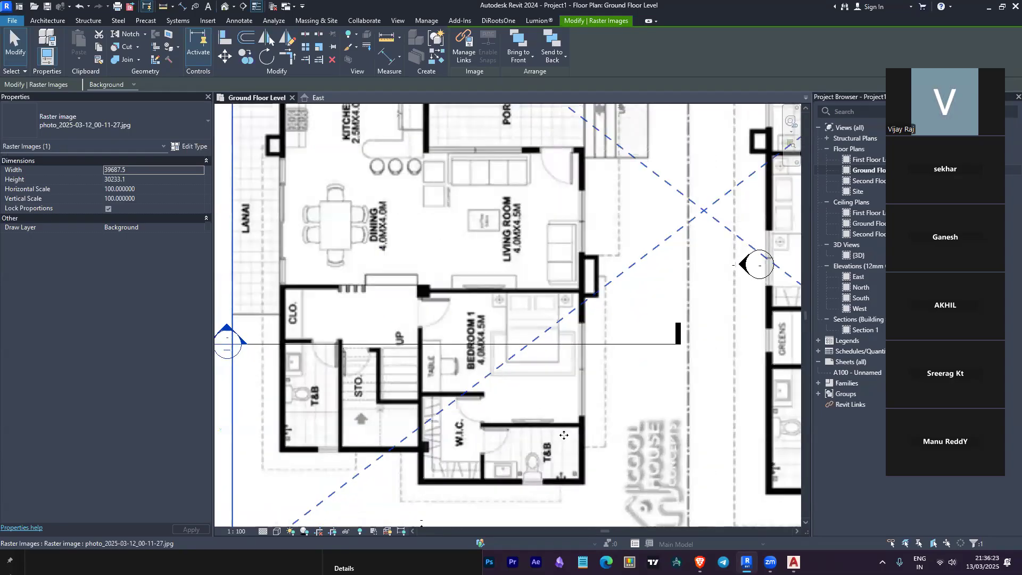
scroll(564, 435, up, 1)
scroll(570, 430, down, 1)
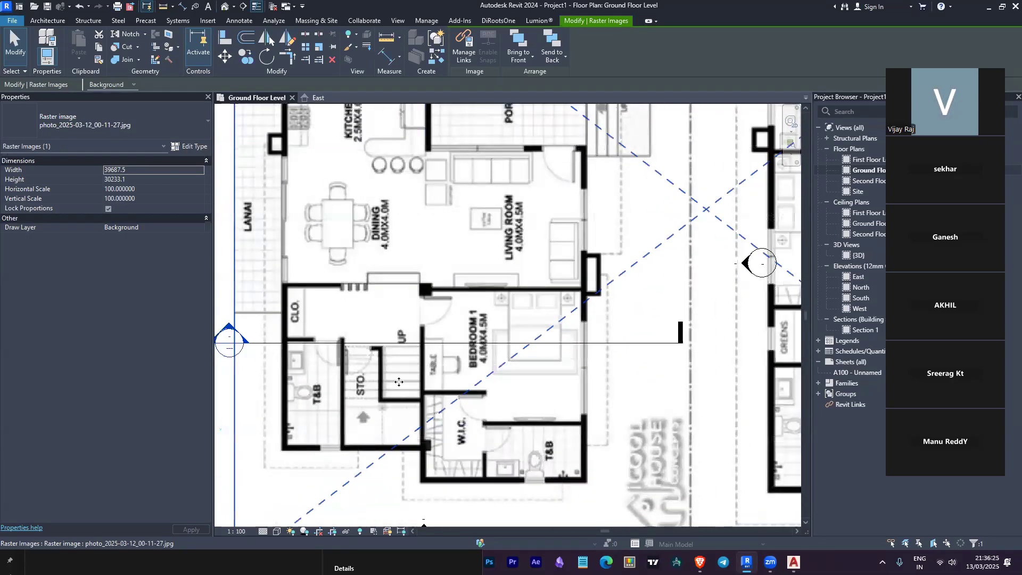
scroll(399, 382, down, 3)
scroll(505, 217, up, 3)
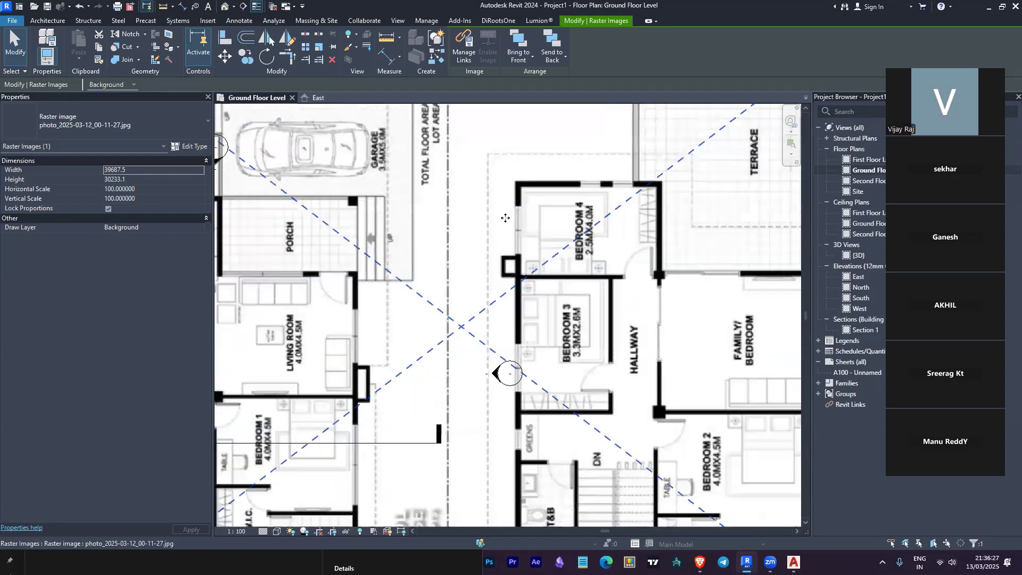
scroll(505, 217, down, 2)
scroll(564, 241, up, 3)
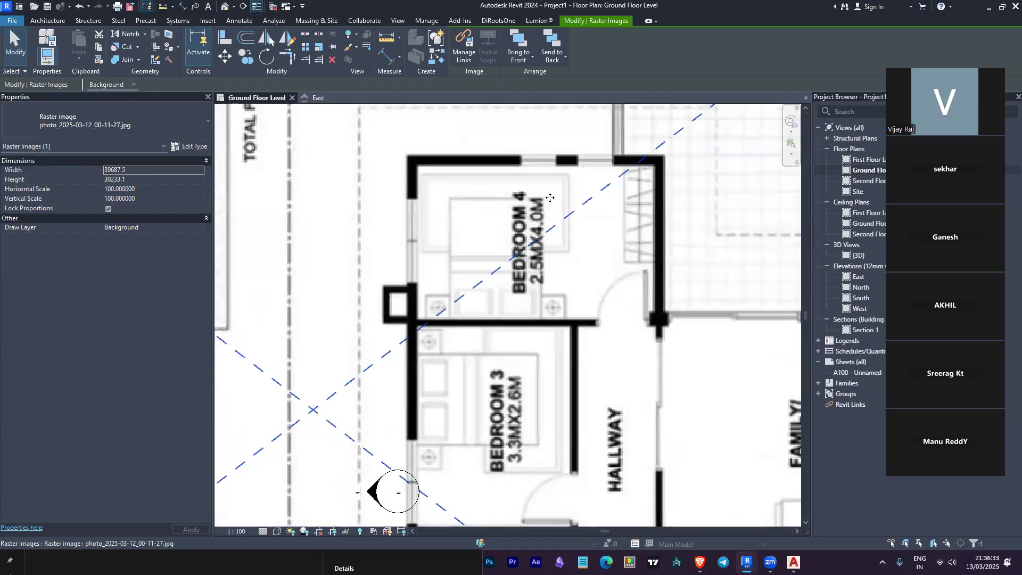
scroll(544, 333, down, 2)
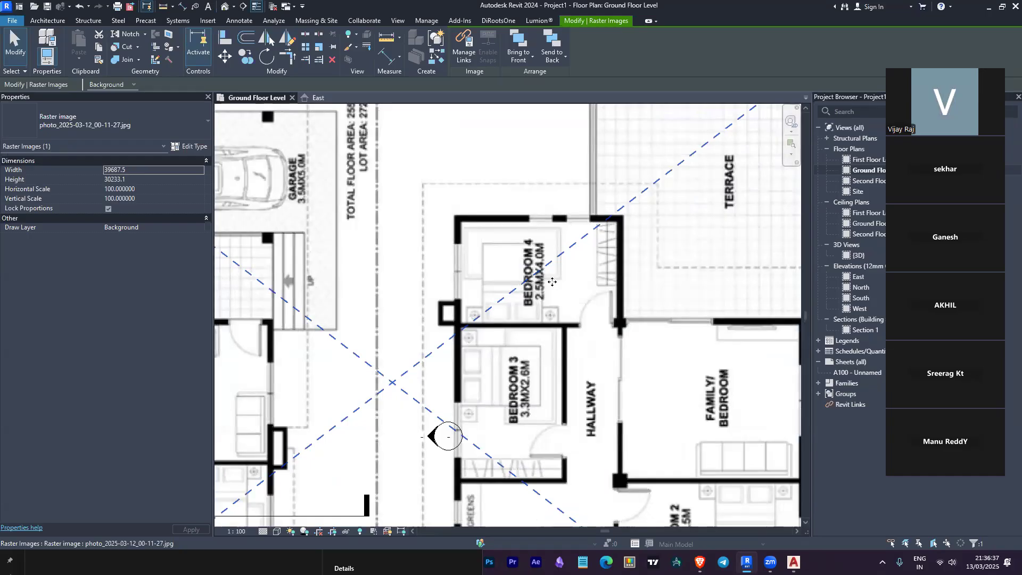
scroll(502, 230, down, 2)
scroll(502, 230, down, 2)
key(Escape)
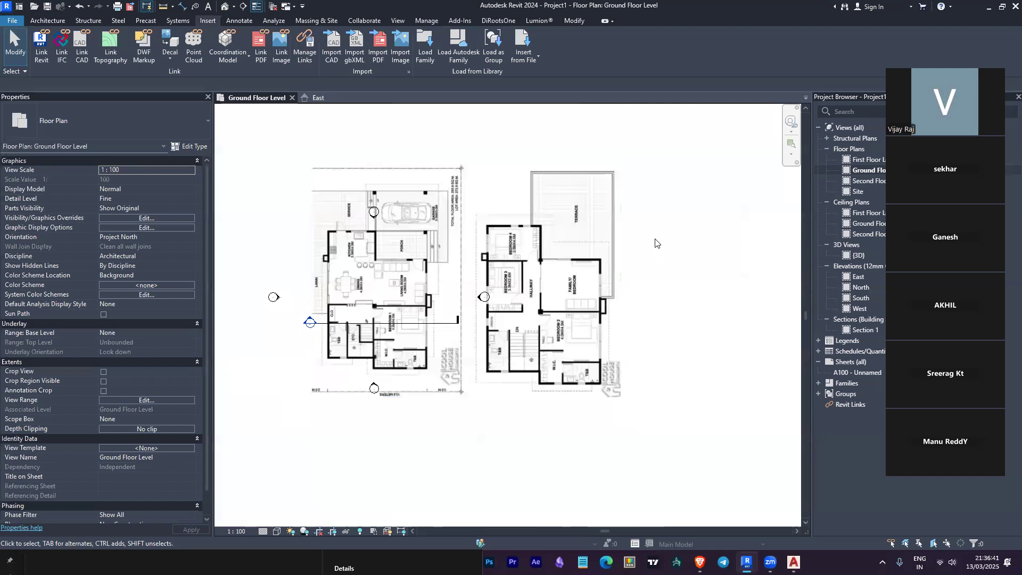
Step: Open the project units and set the Length format's units to Meters
key(u)
key(n)
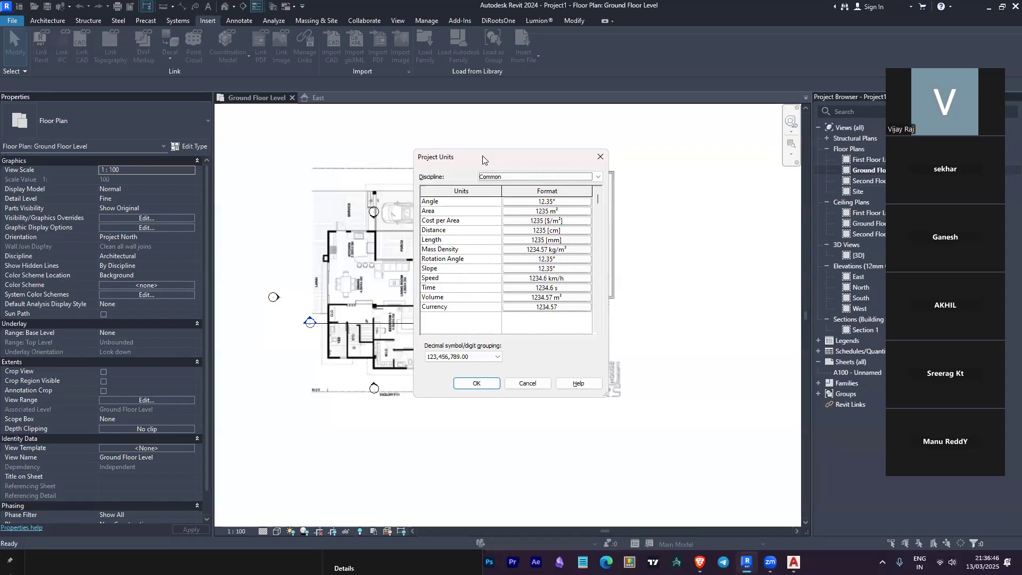
drag(482, 156, 346, 149)
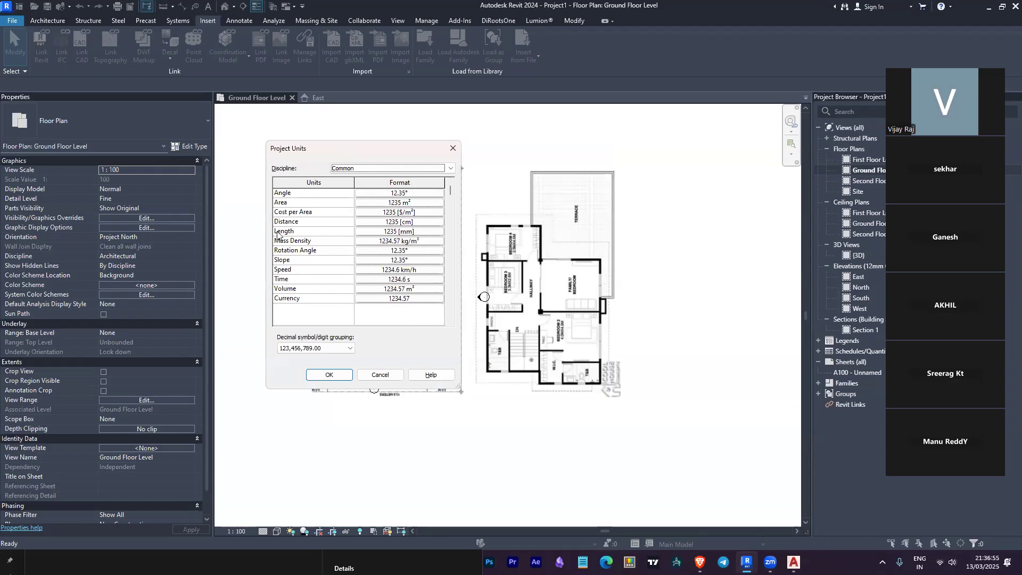
click(411, 233)
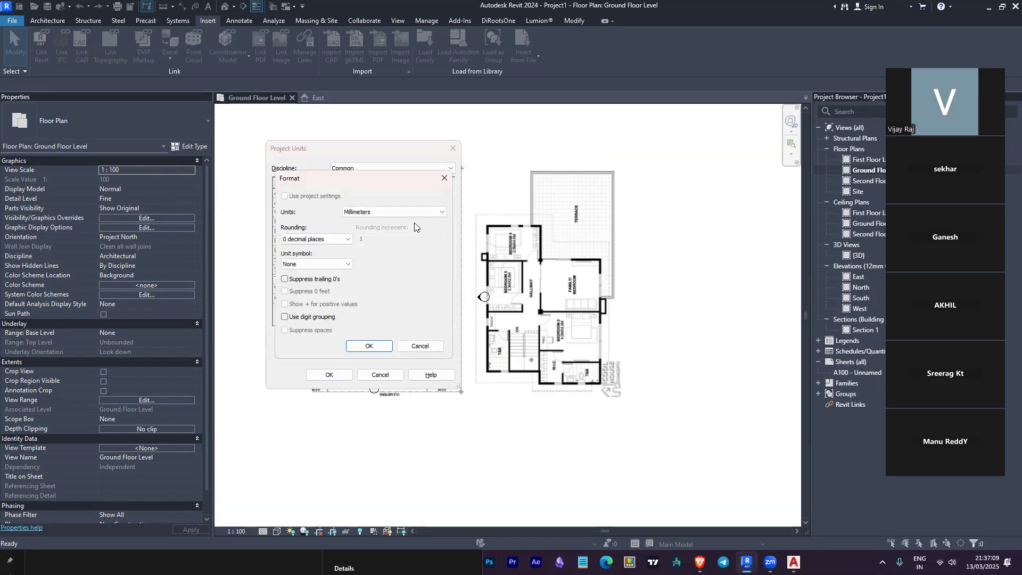
drag(332, 175, 605, 139)
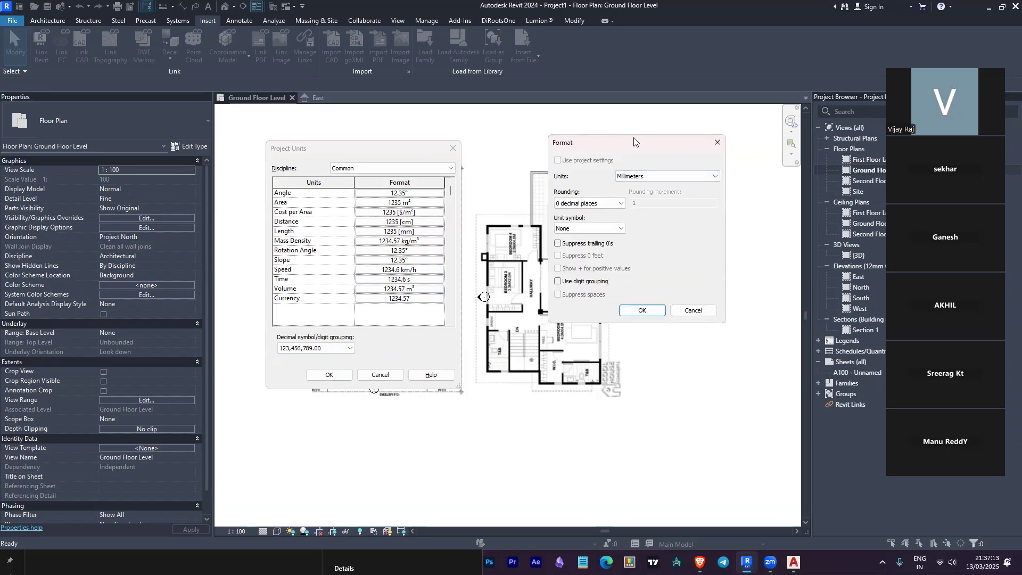
click(656, 172)
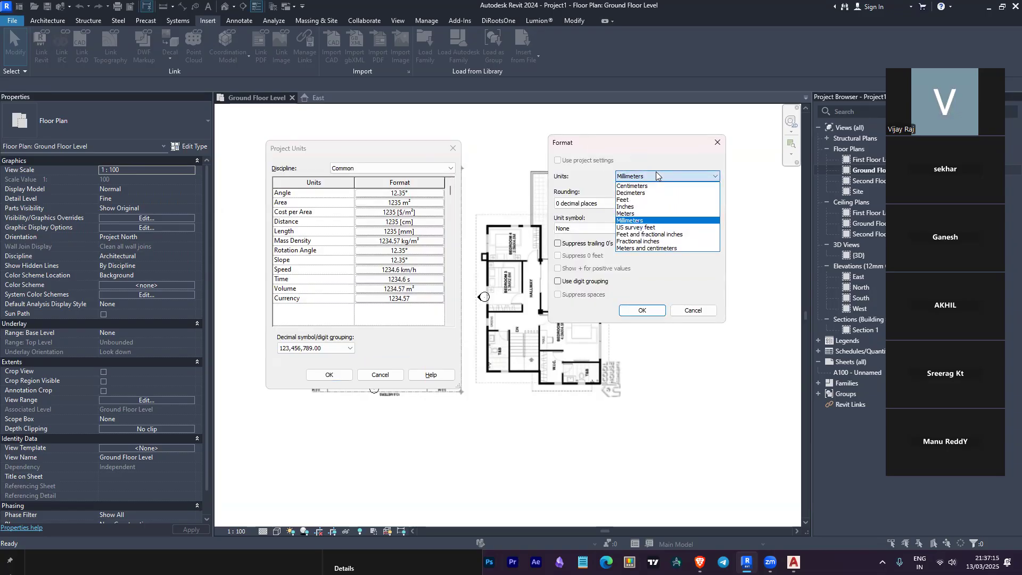
click(634, 214)
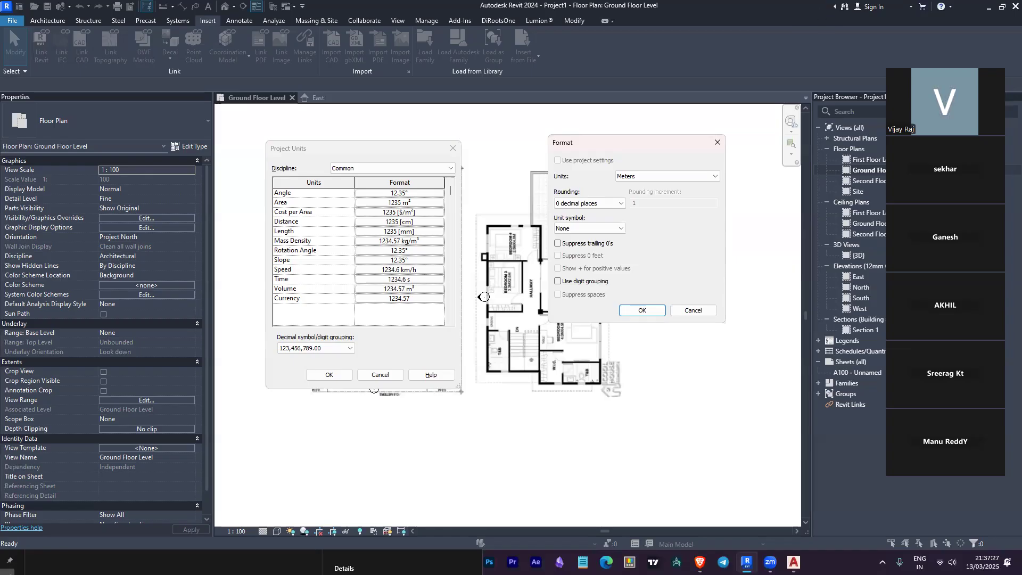
Step: Try Custom and To the nearest 10 as the rounding for the Length format
click(602, 203)
click(601, 200)
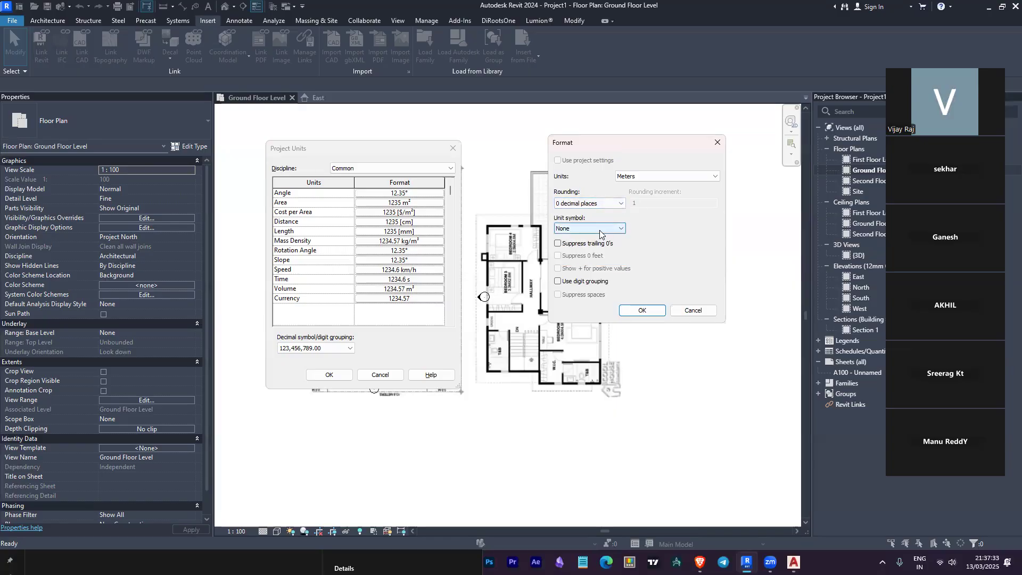
click(595, 204)
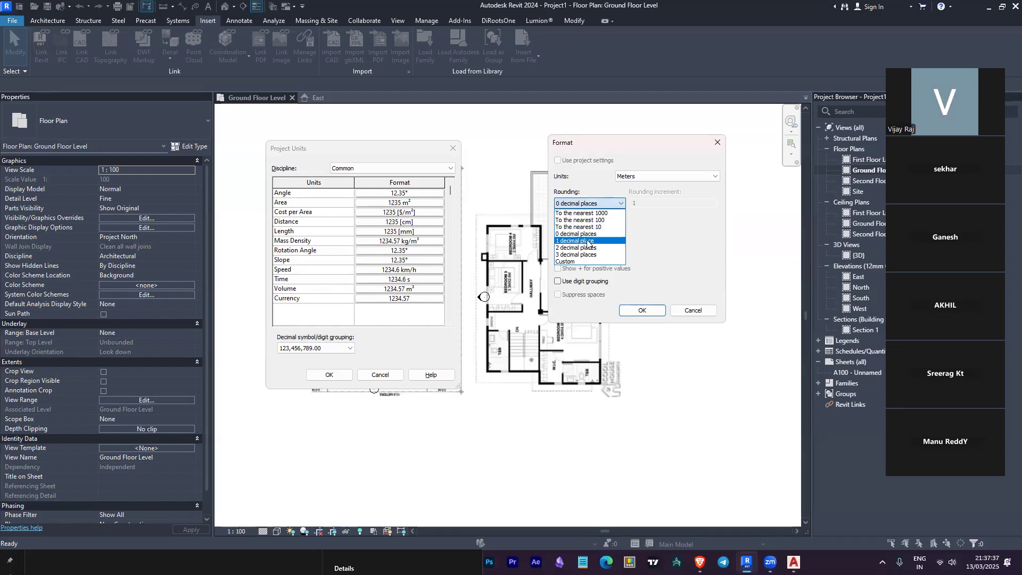
click(566, 262)
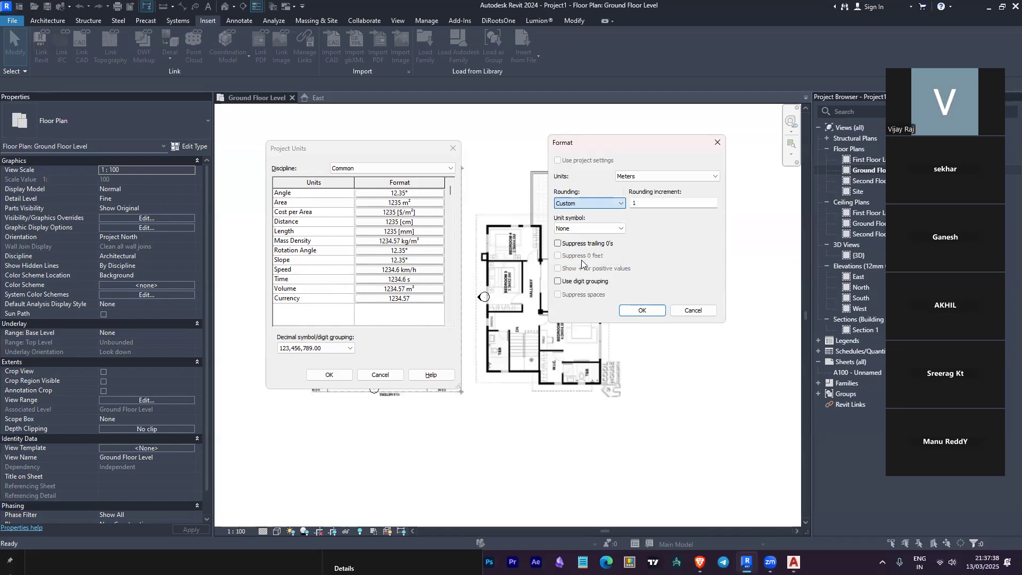
click(640, 206)
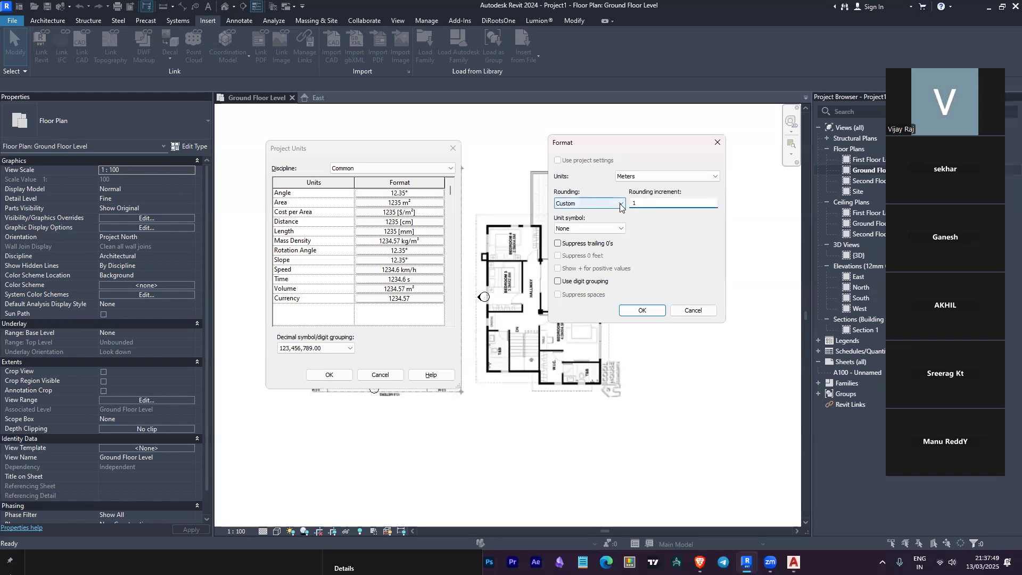
click(621, 206)
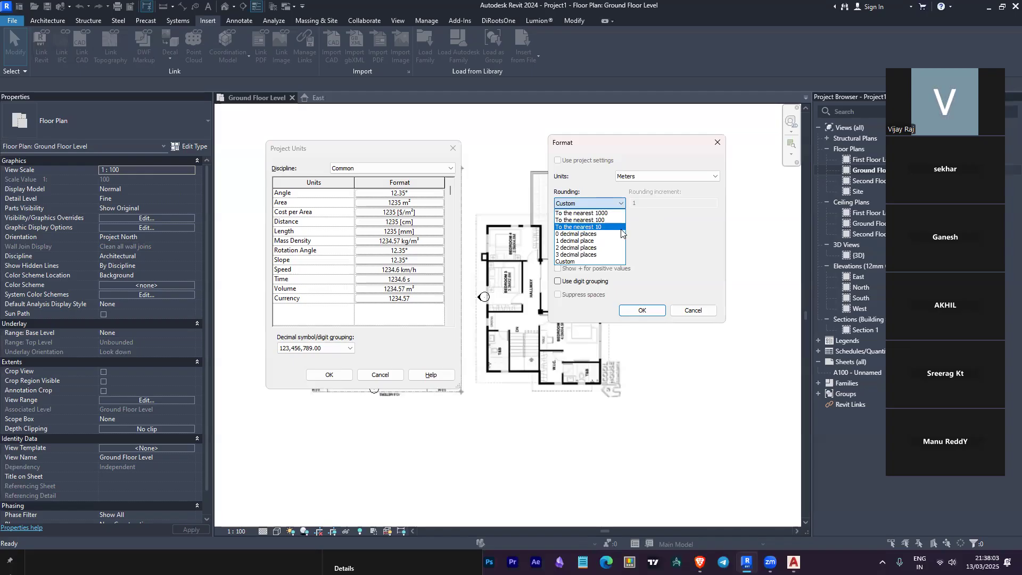
click(613, 227)
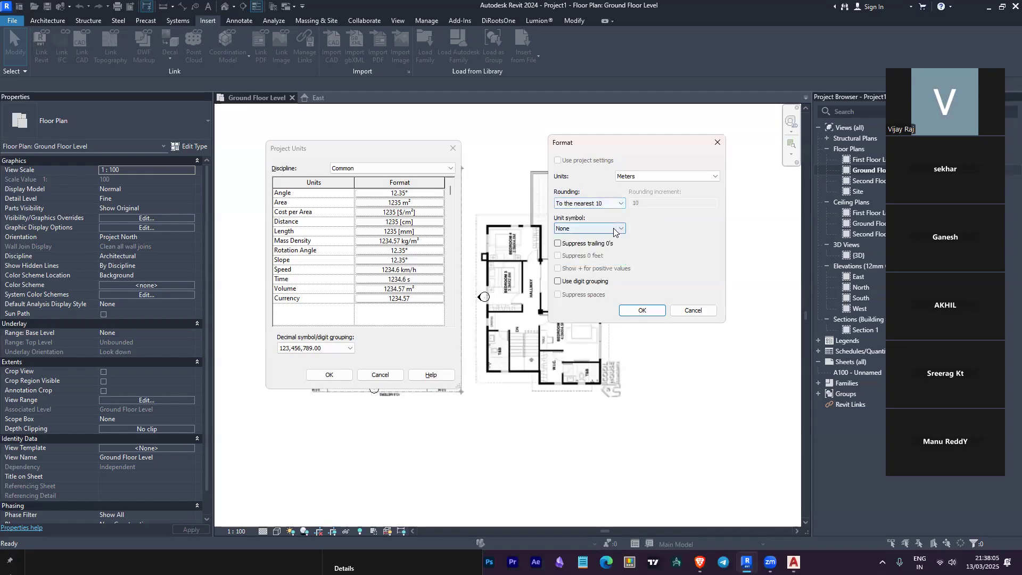
Step: Set the Length rounding to 1 decimal place and apply the project units
click(591, 202)
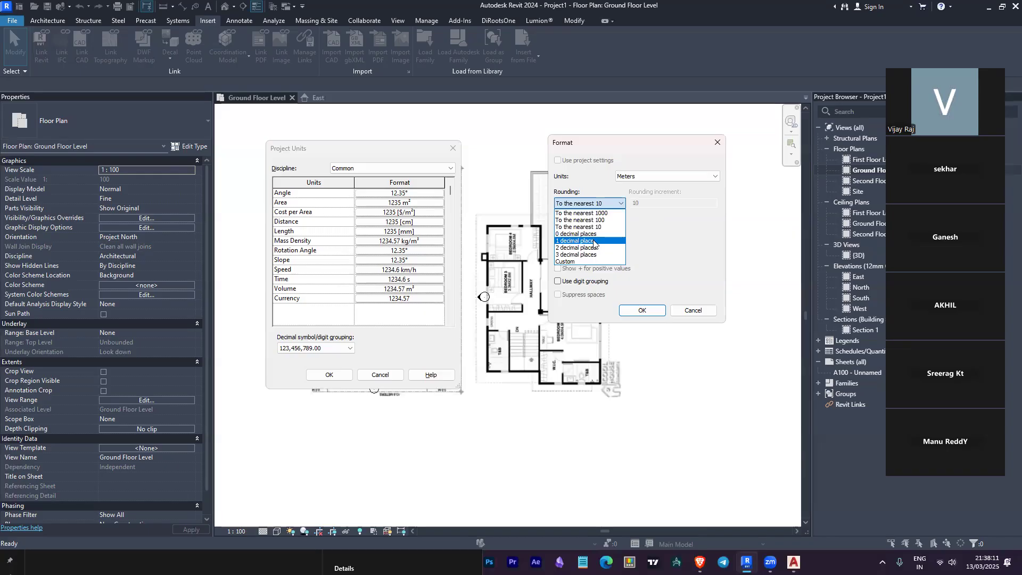
click(594, 243)
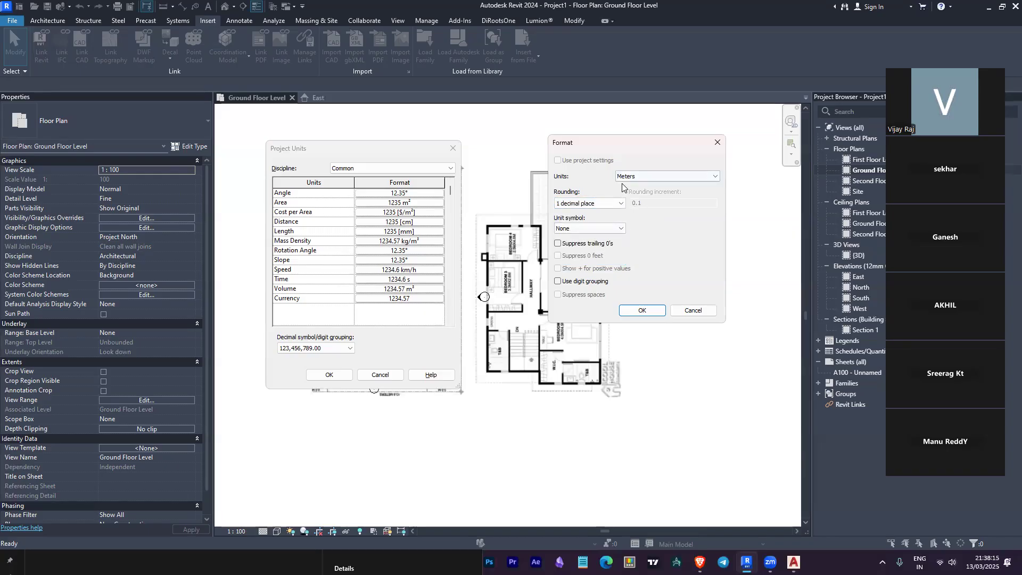
click(640, 311)
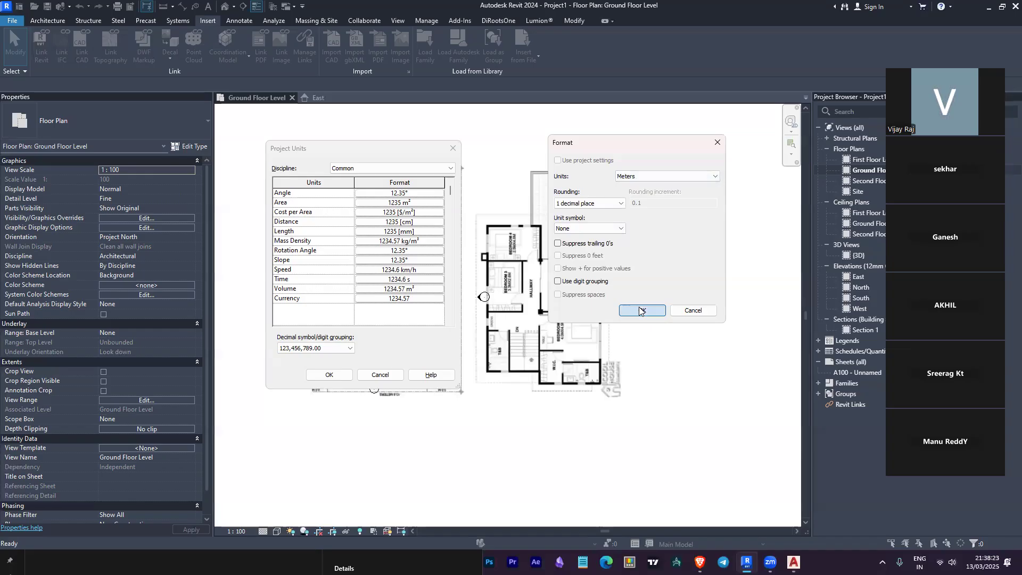
click(321, 373)
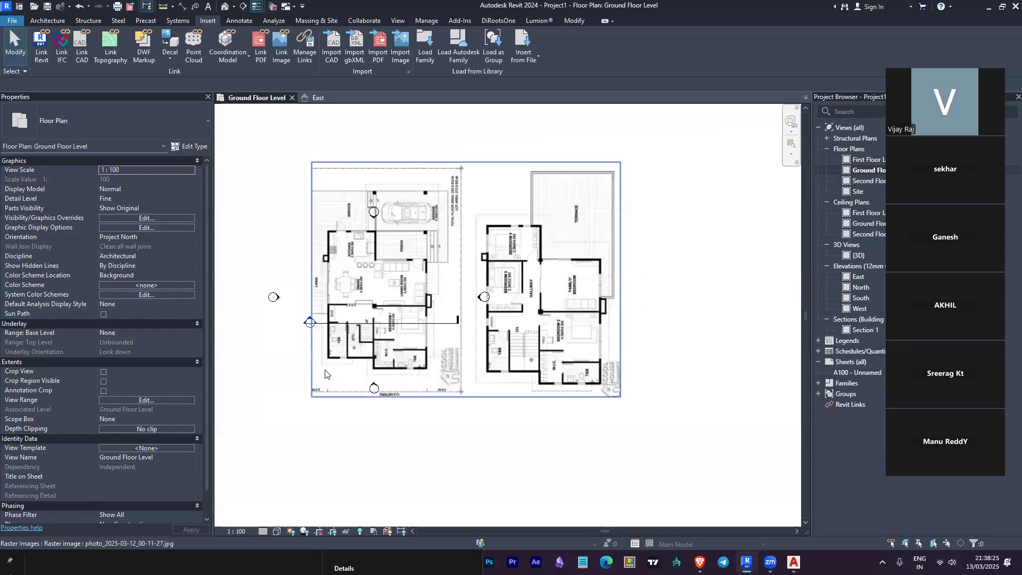
Step: Select the imported plan image and examine the room dimensions around Bedroom 3 and Bedroom 4
click(530, 296)
scroll(526, 255, up, 5)
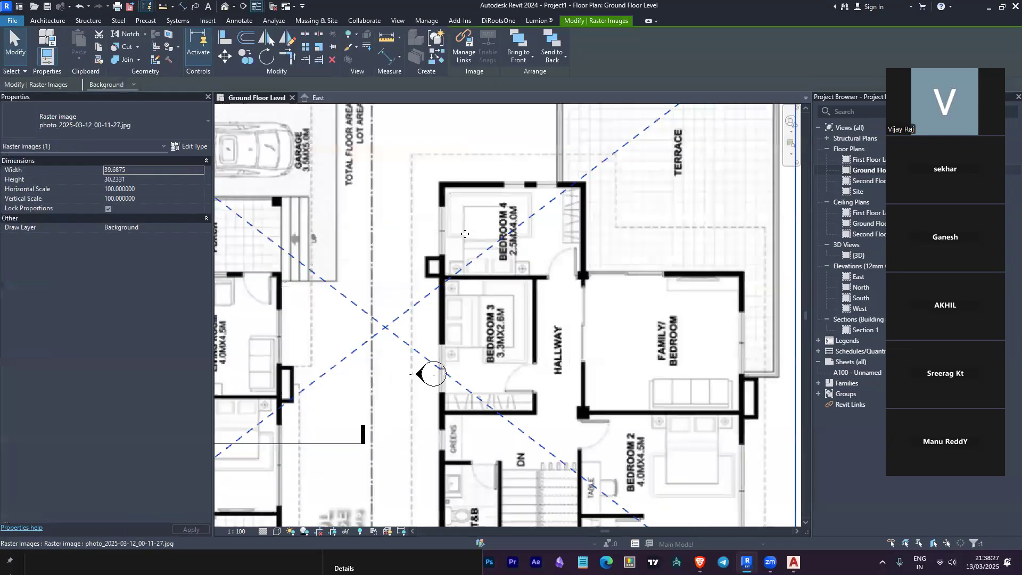
scroll(383, 229, up, 2)
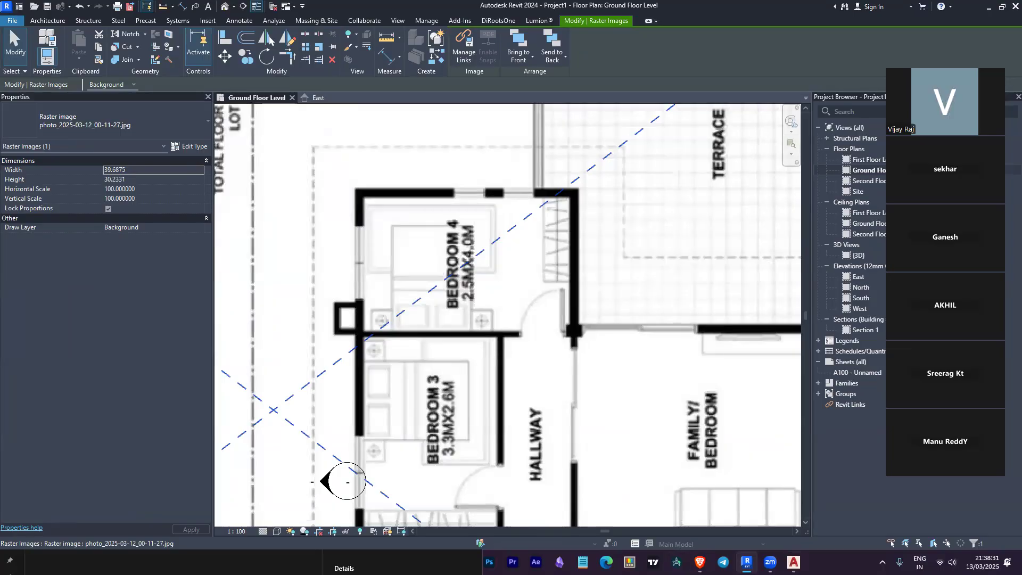
mouse_move(771, 563)
click(702, 518)
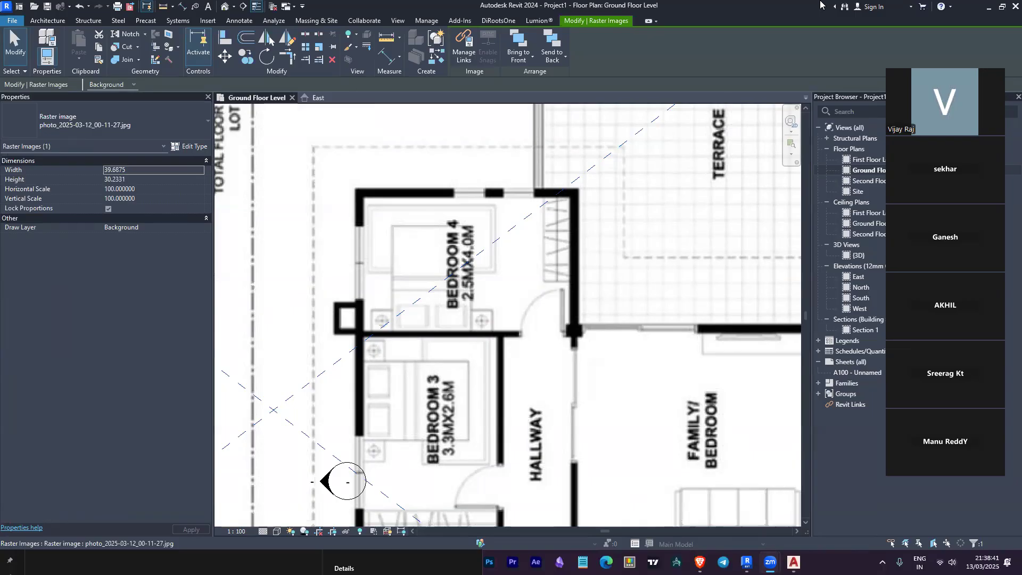
click(786, 82)
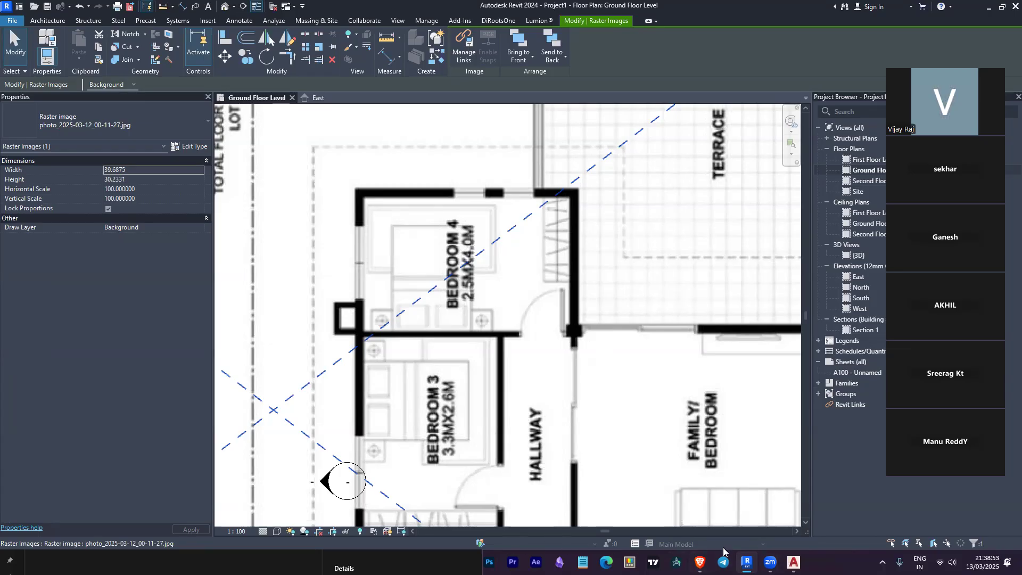
key(alt+Tab)
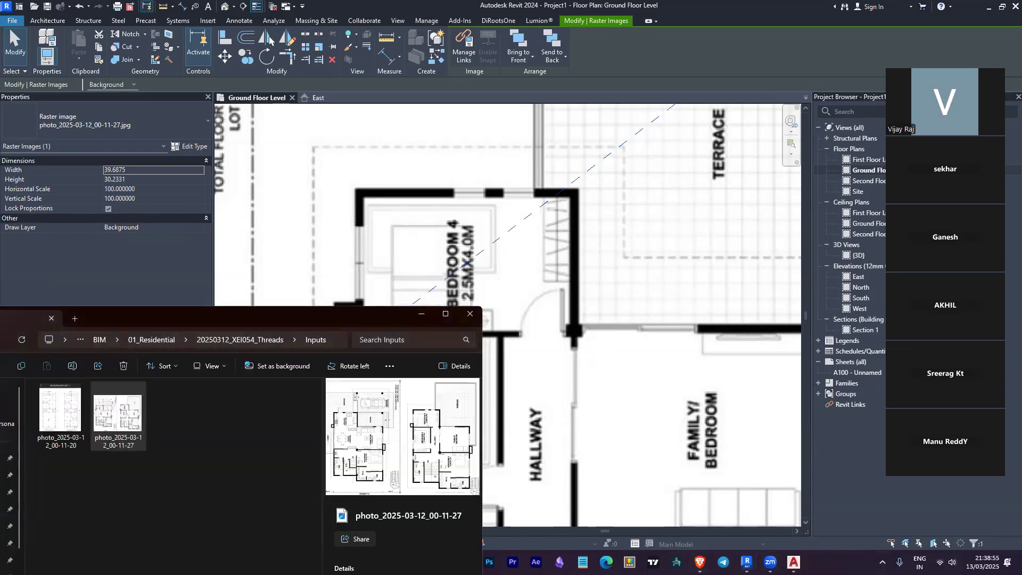
click(701, 3)
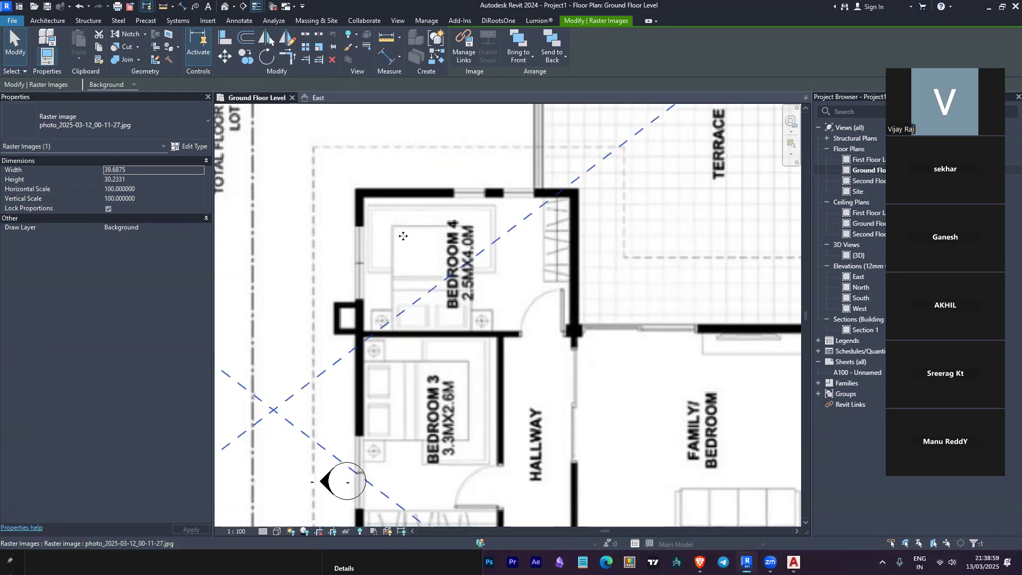
Step: Move the imported plan image to the right and slightly up, clear of the elevation markers
scroll(406, 233, down, 5)
drag(406, 233, 591, 202)
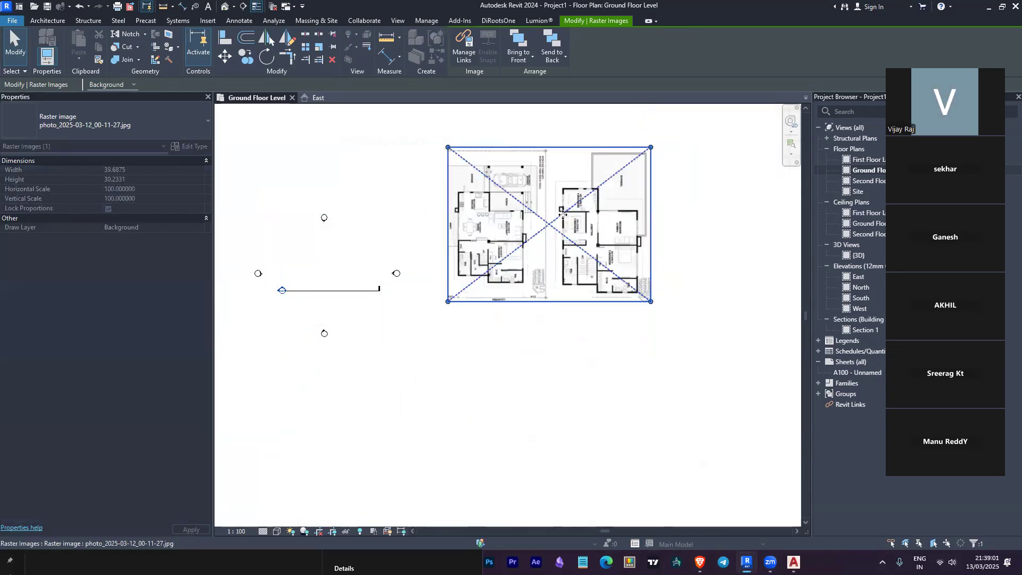